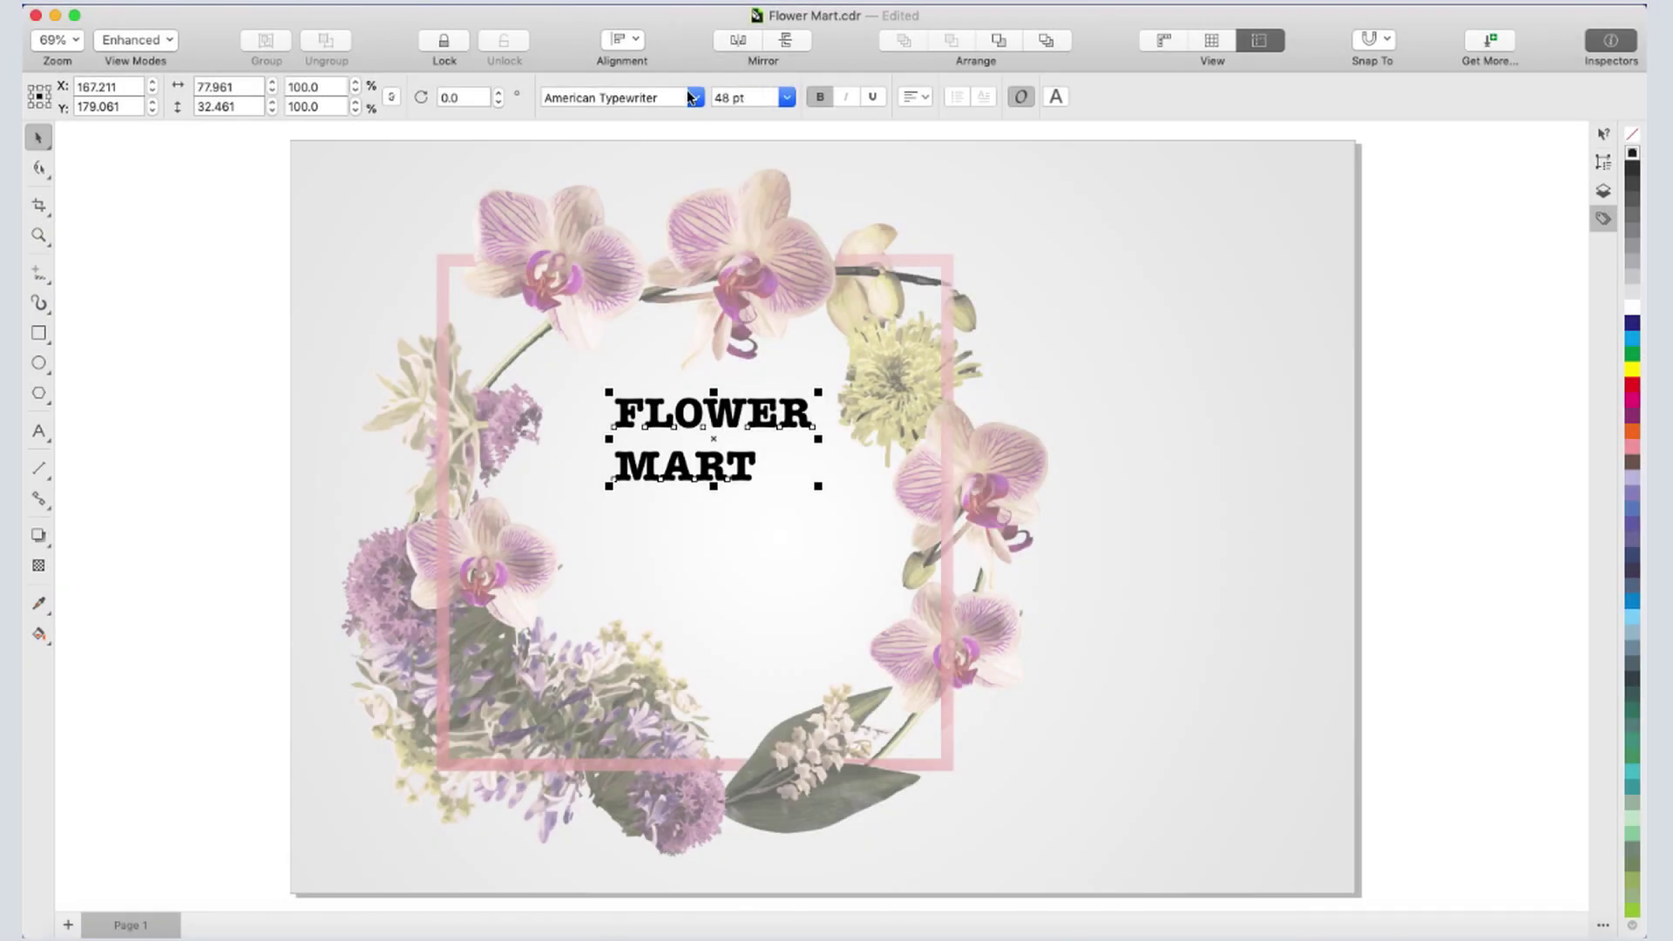
# Set the title in Humanst521 BT at 72 pt, scaled up and repositioned inside the wreath
pyautogui.click(695, 98)
pyautogui.click(618, 150)
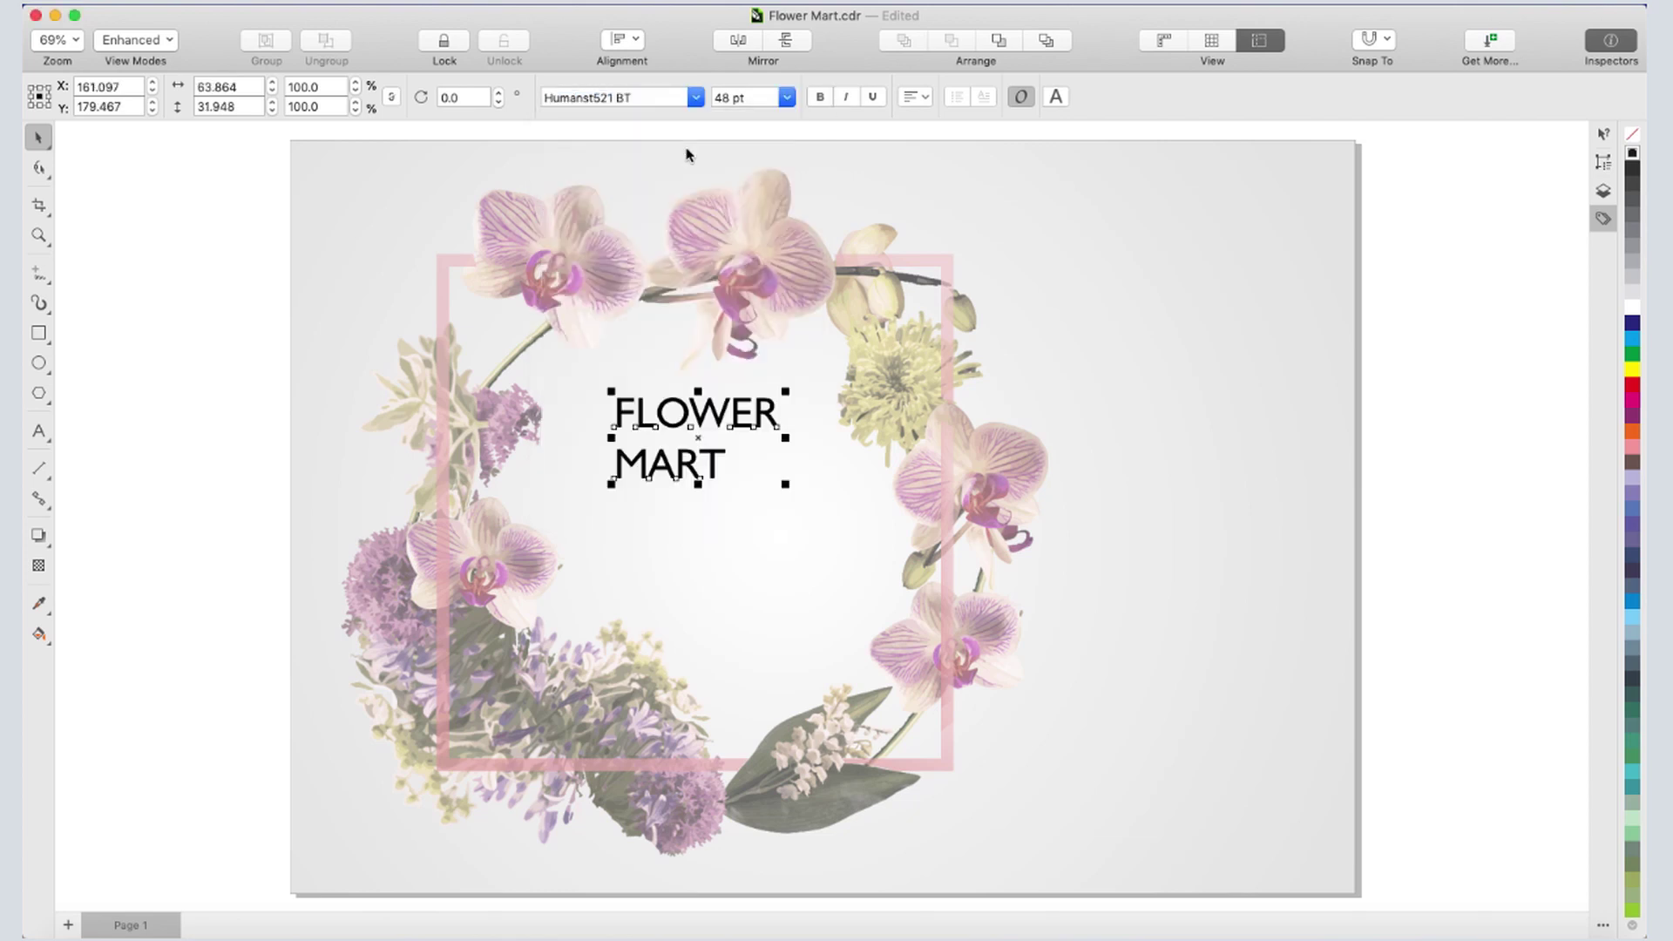
pyautogui.click(786, 97)
pyautogui.click(729, 438)
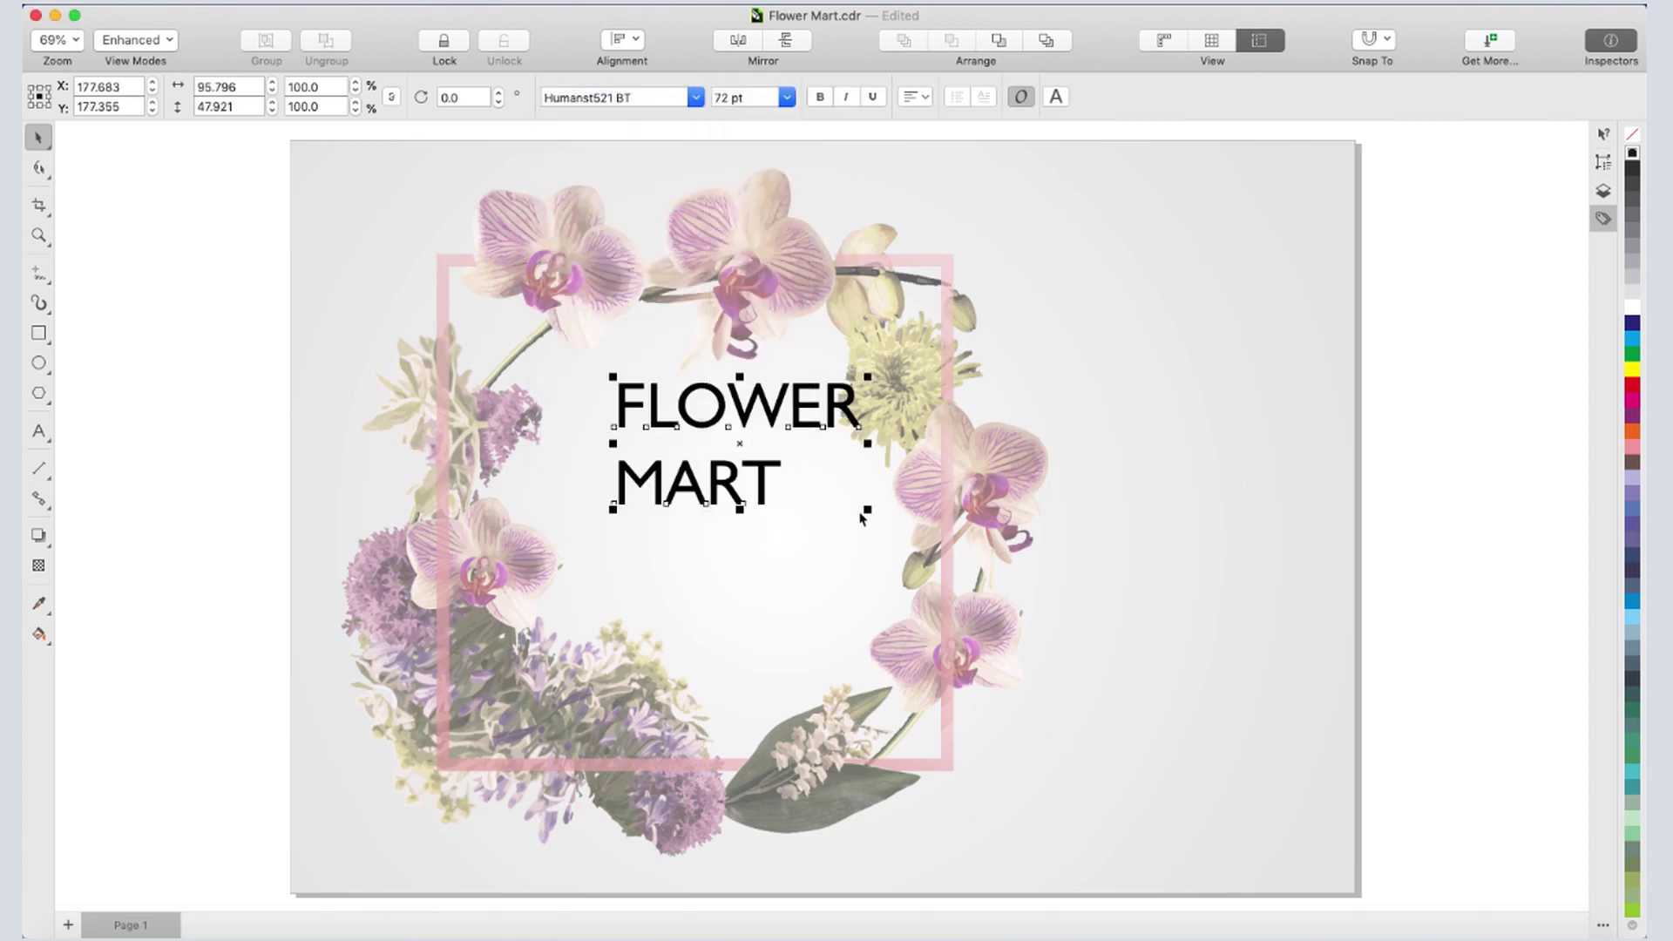
pyautogui.moveTo(863, 519); pyautogui.dragTo(902, 528)
pyautogui.moveTo(761, 465); pyautogui.dragTo(730, 500)
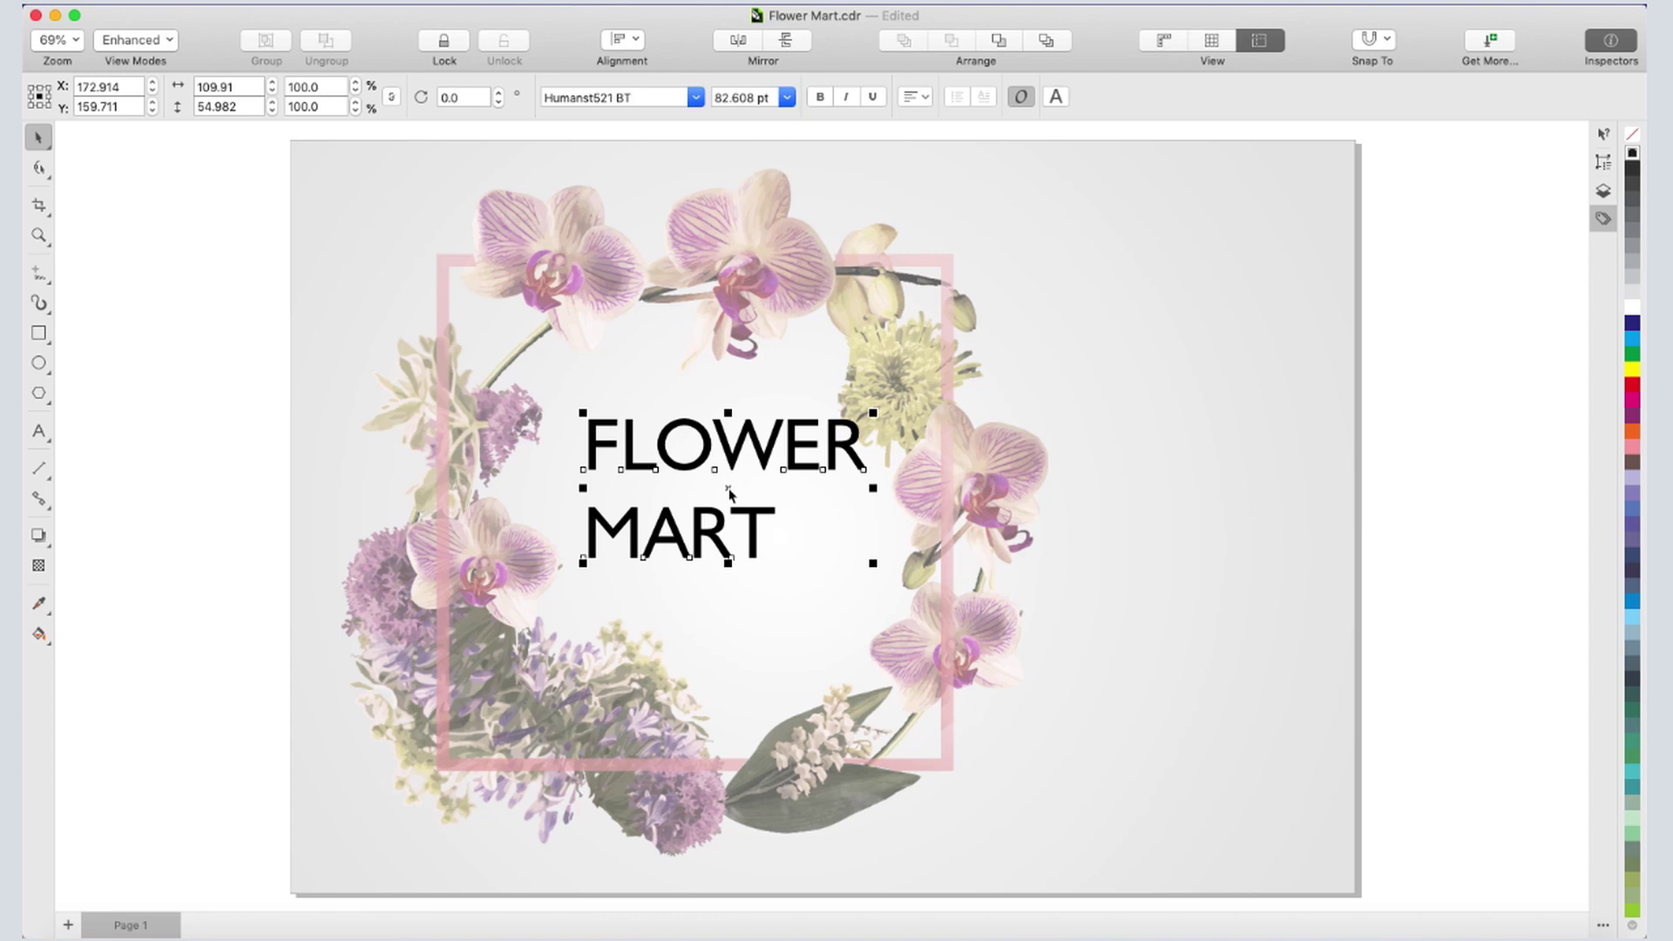
# Fill the title olive green and give it a dark outline colour
pyautogui.click(1633, 884)
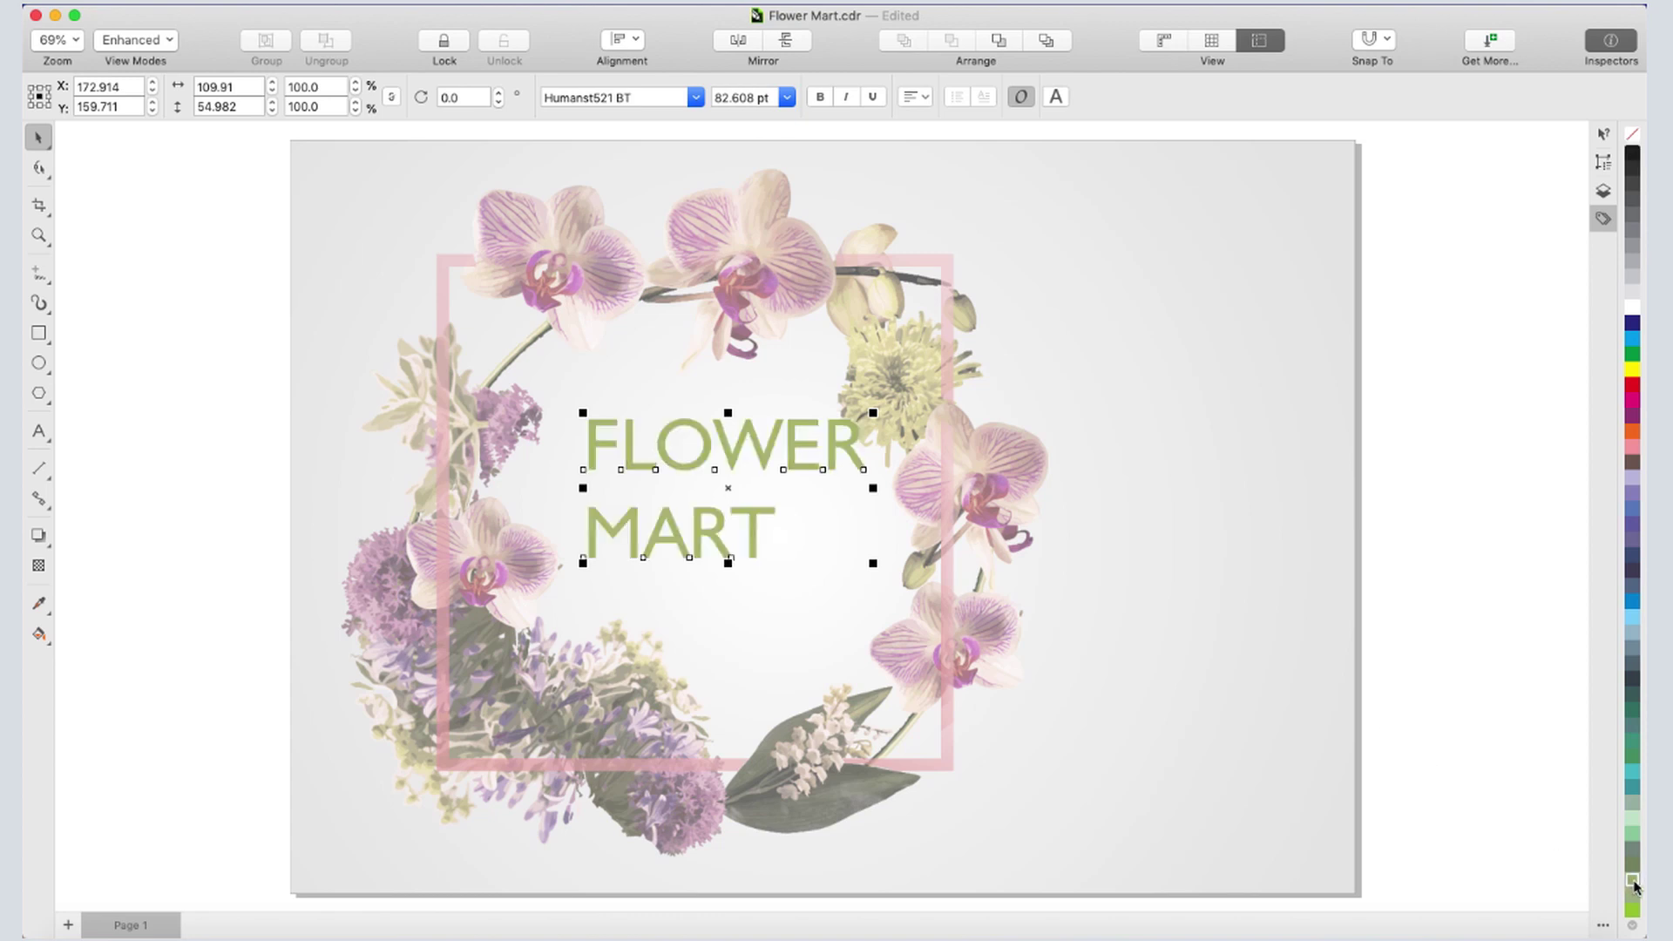
pyautogui.rightClick(1633, 155)
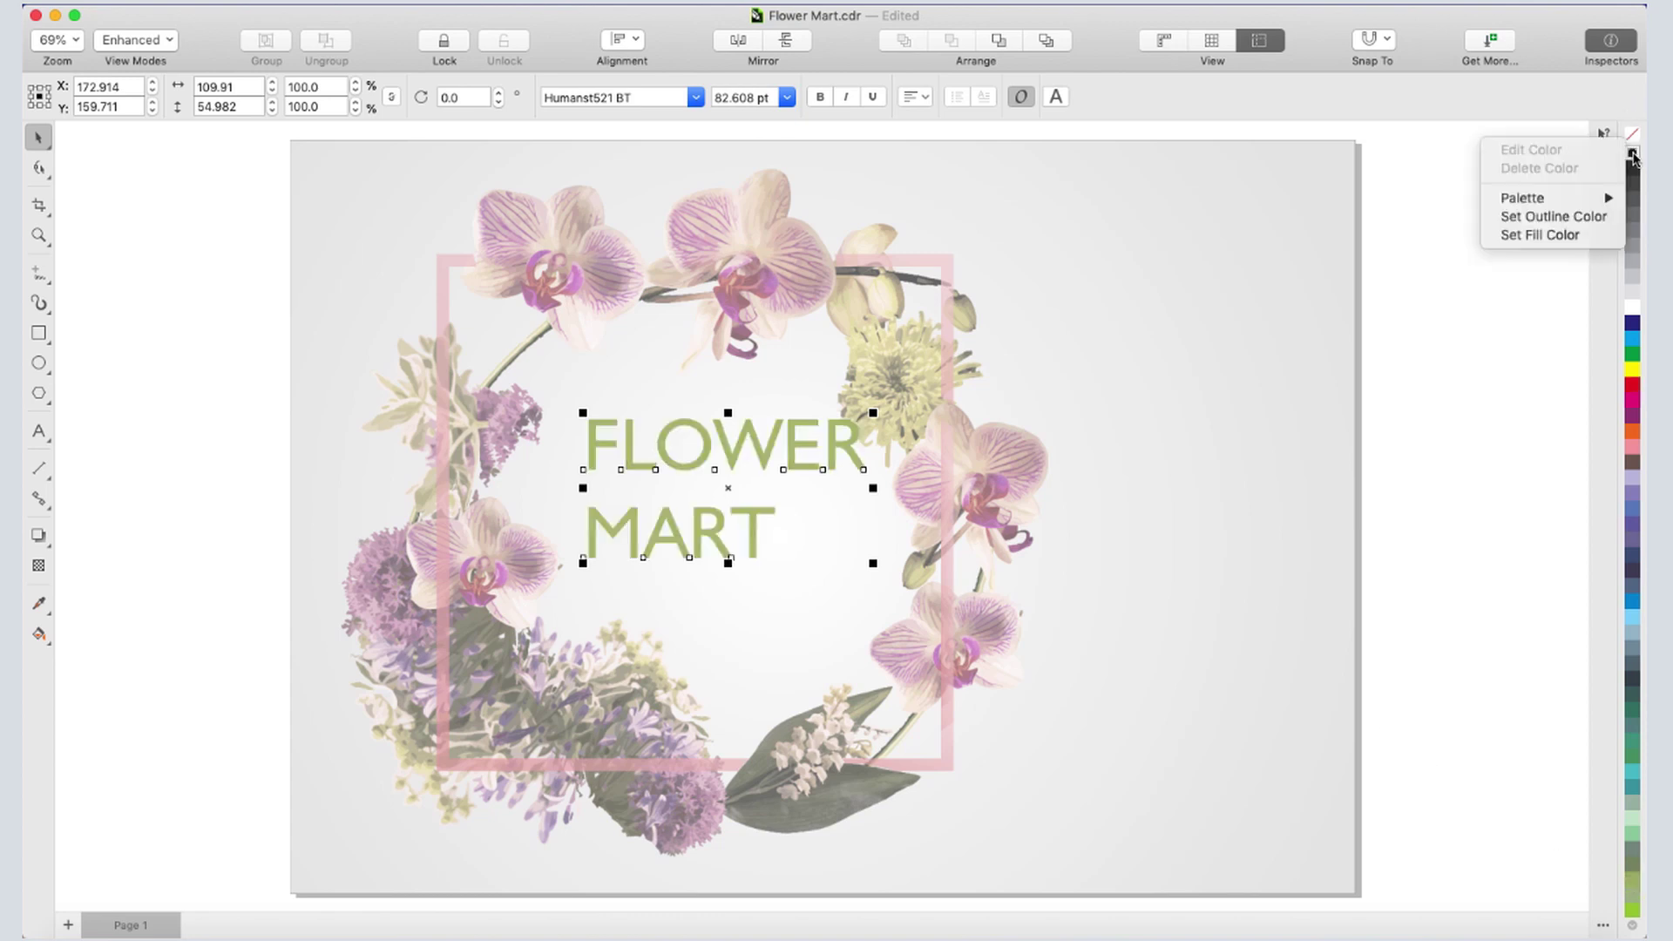
pyautogui.click(1554, 216)
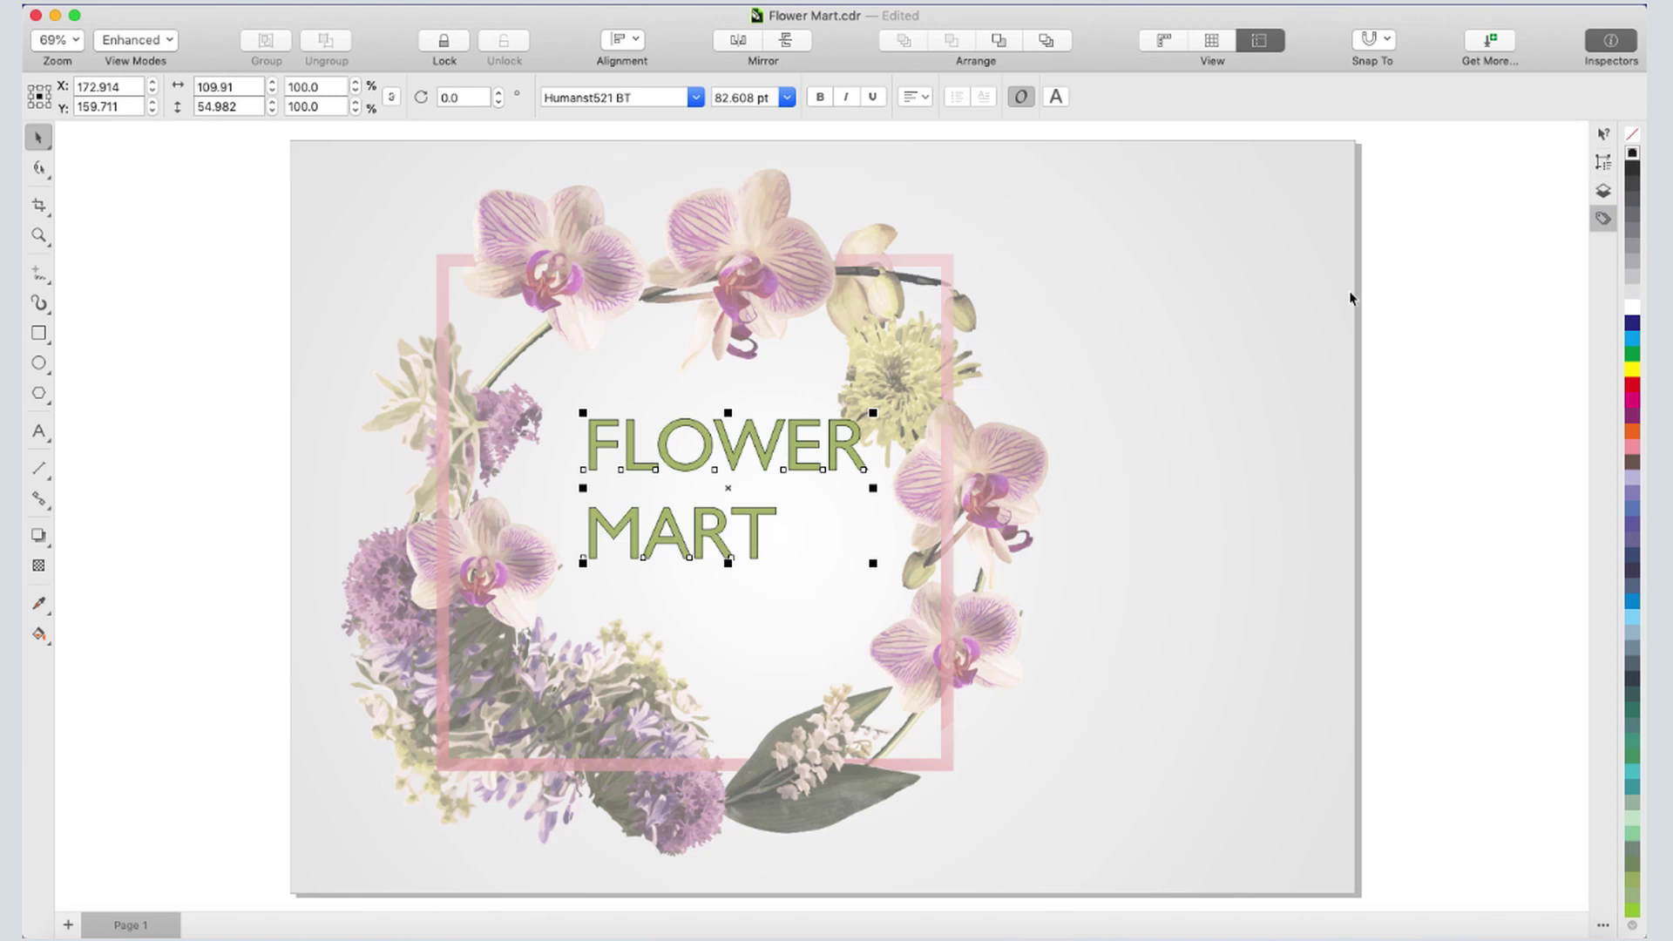
# Make the title bold and italic, and centre MART under FLOWER
pyautogui.click(819, 98)
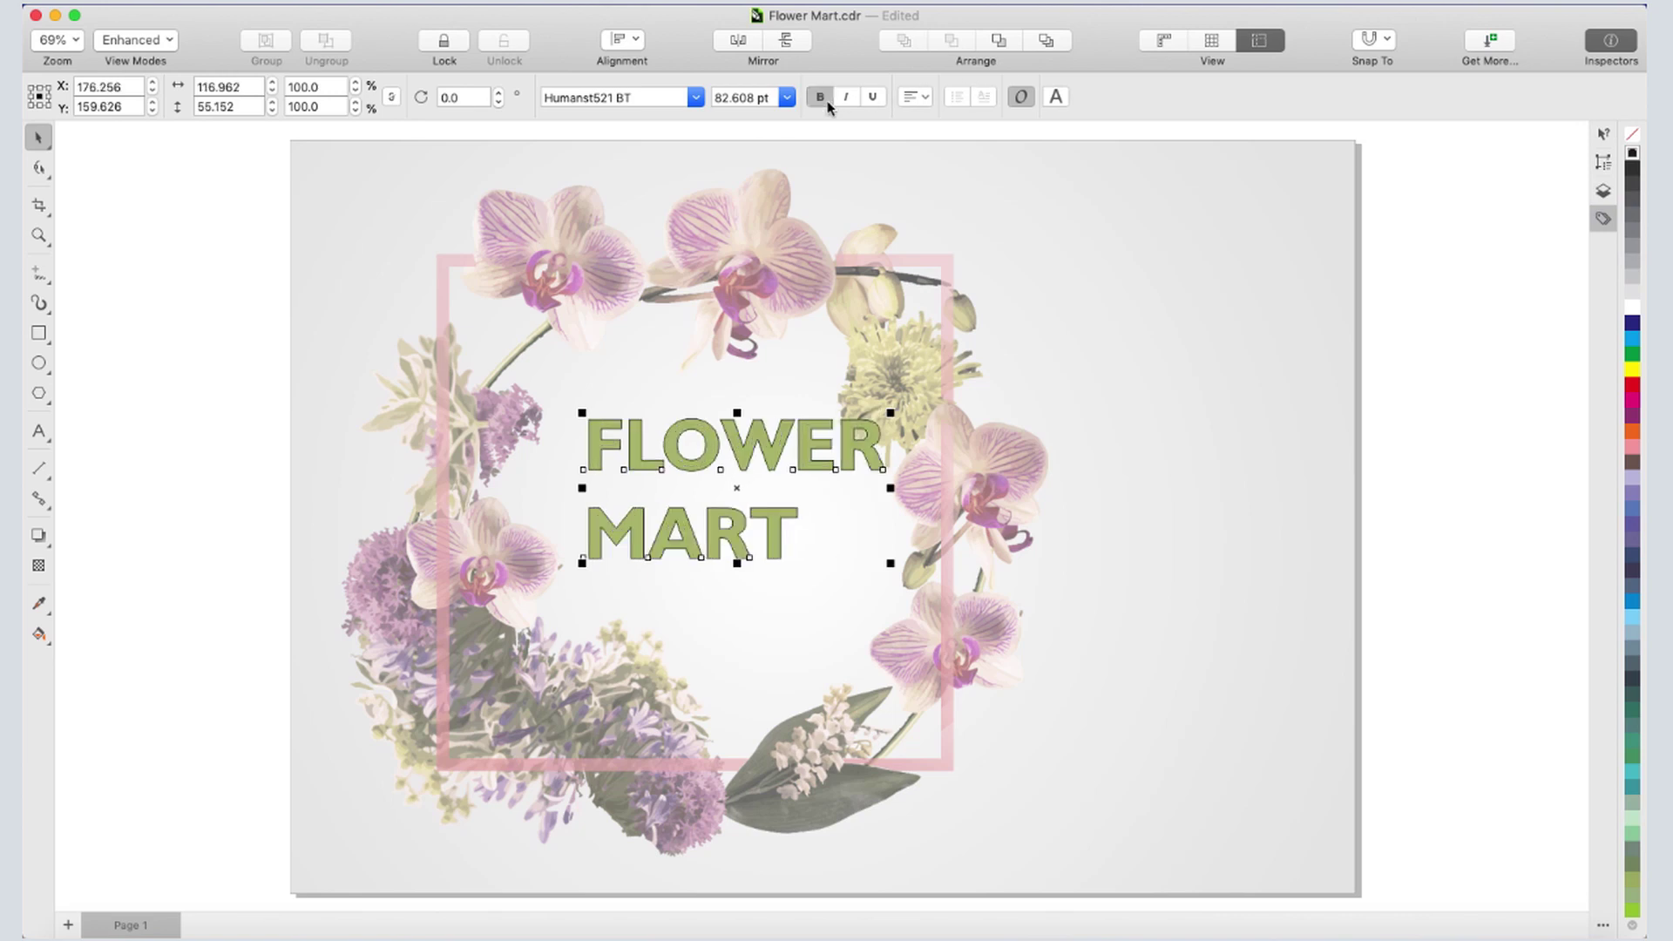
pyautogui.click(846, 96)
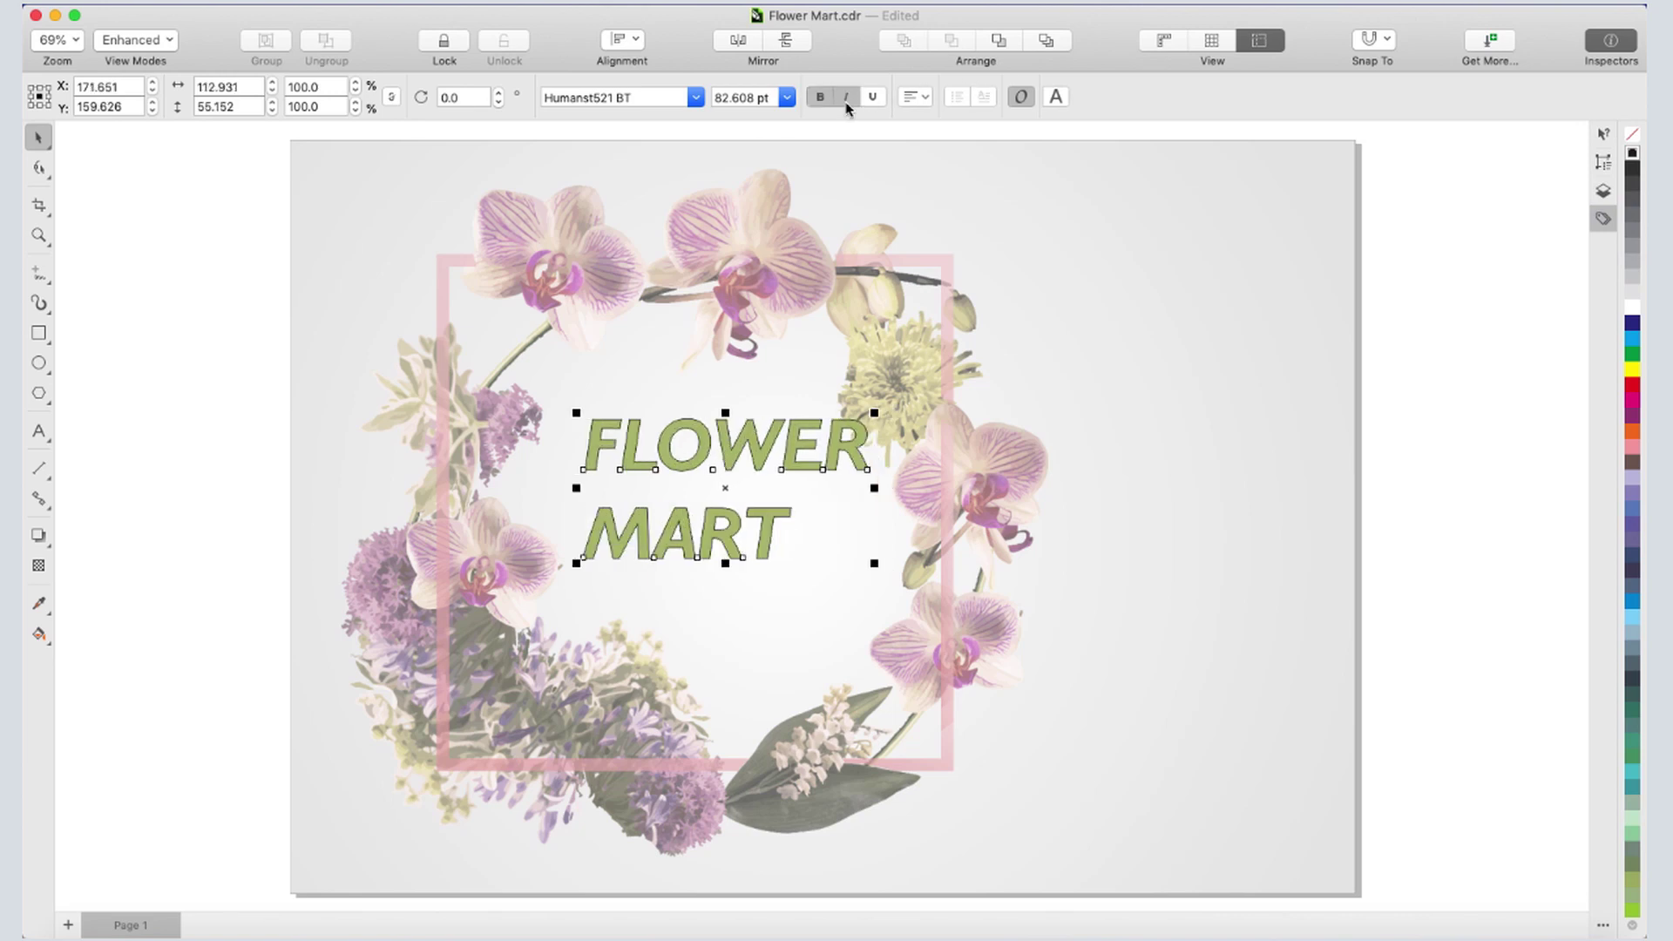
pyautogui.click(915, 96)
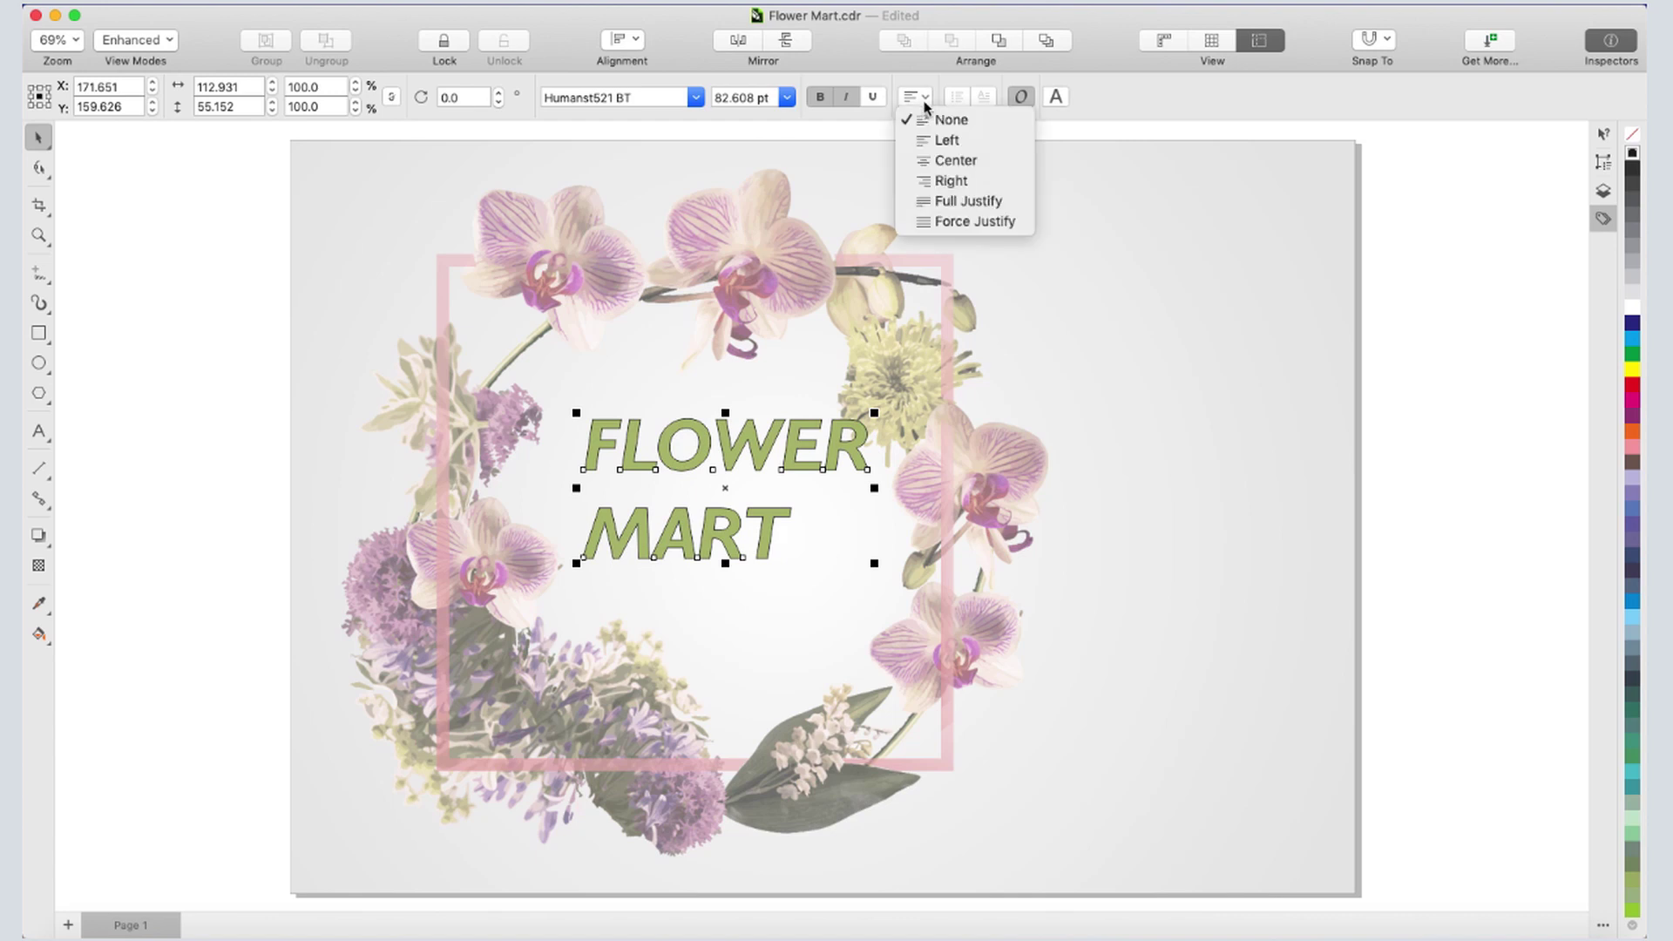
pyautogui.click(942, 159)
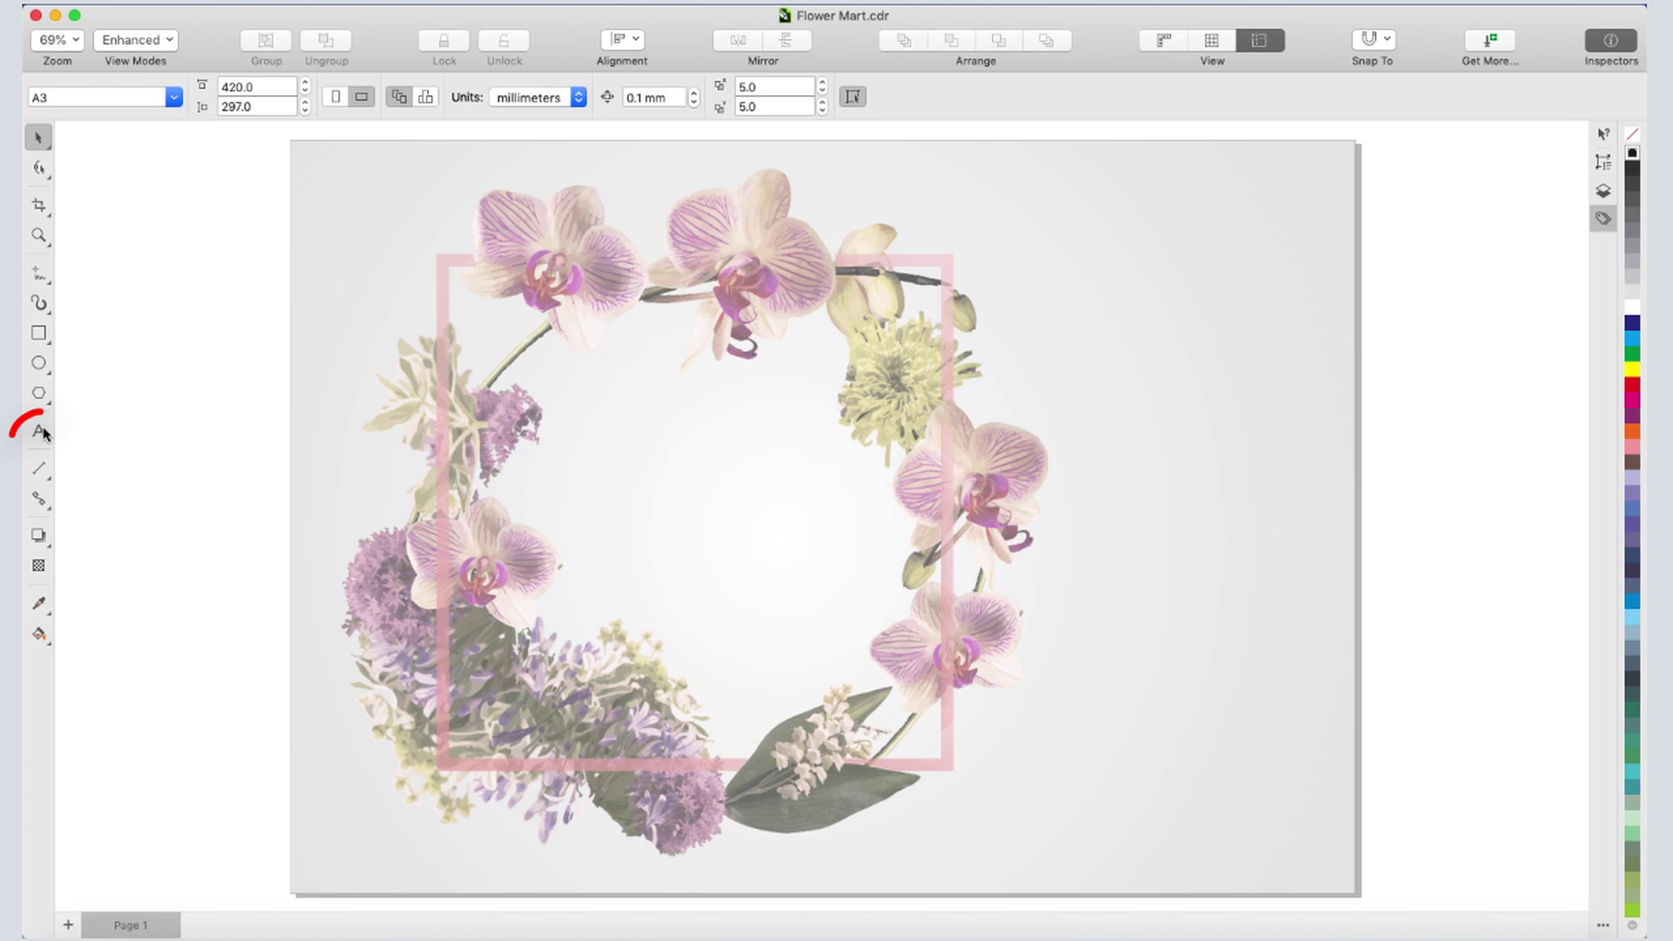
pyautogui.click(41, 433)
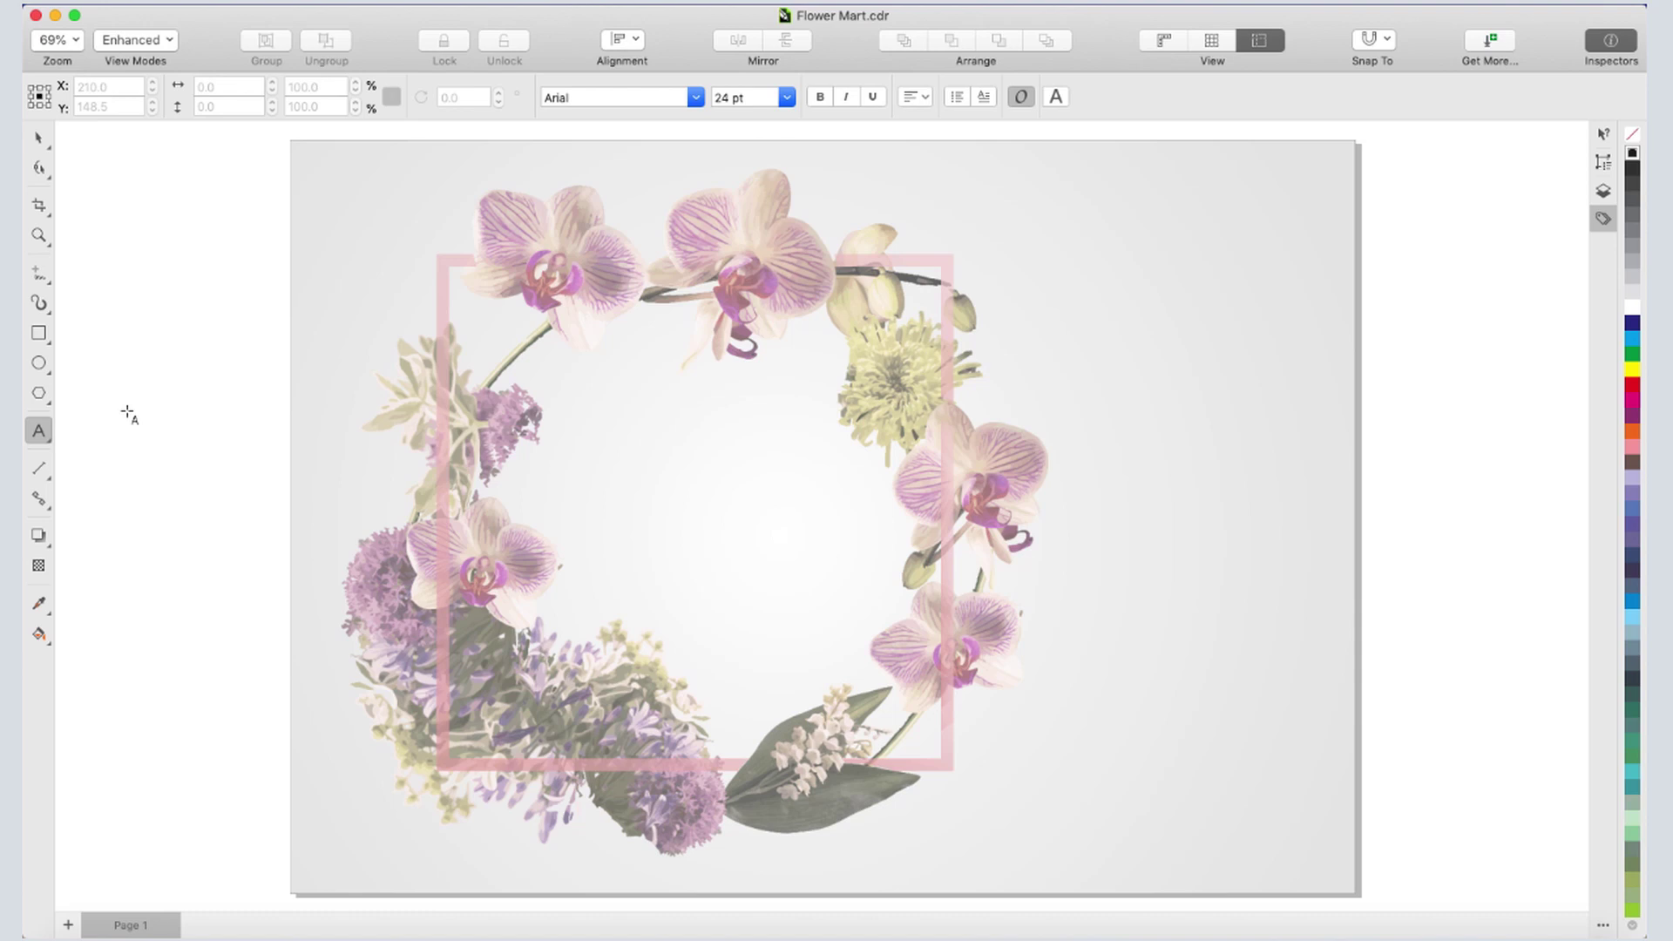
pyautogui.click(1603, 220)
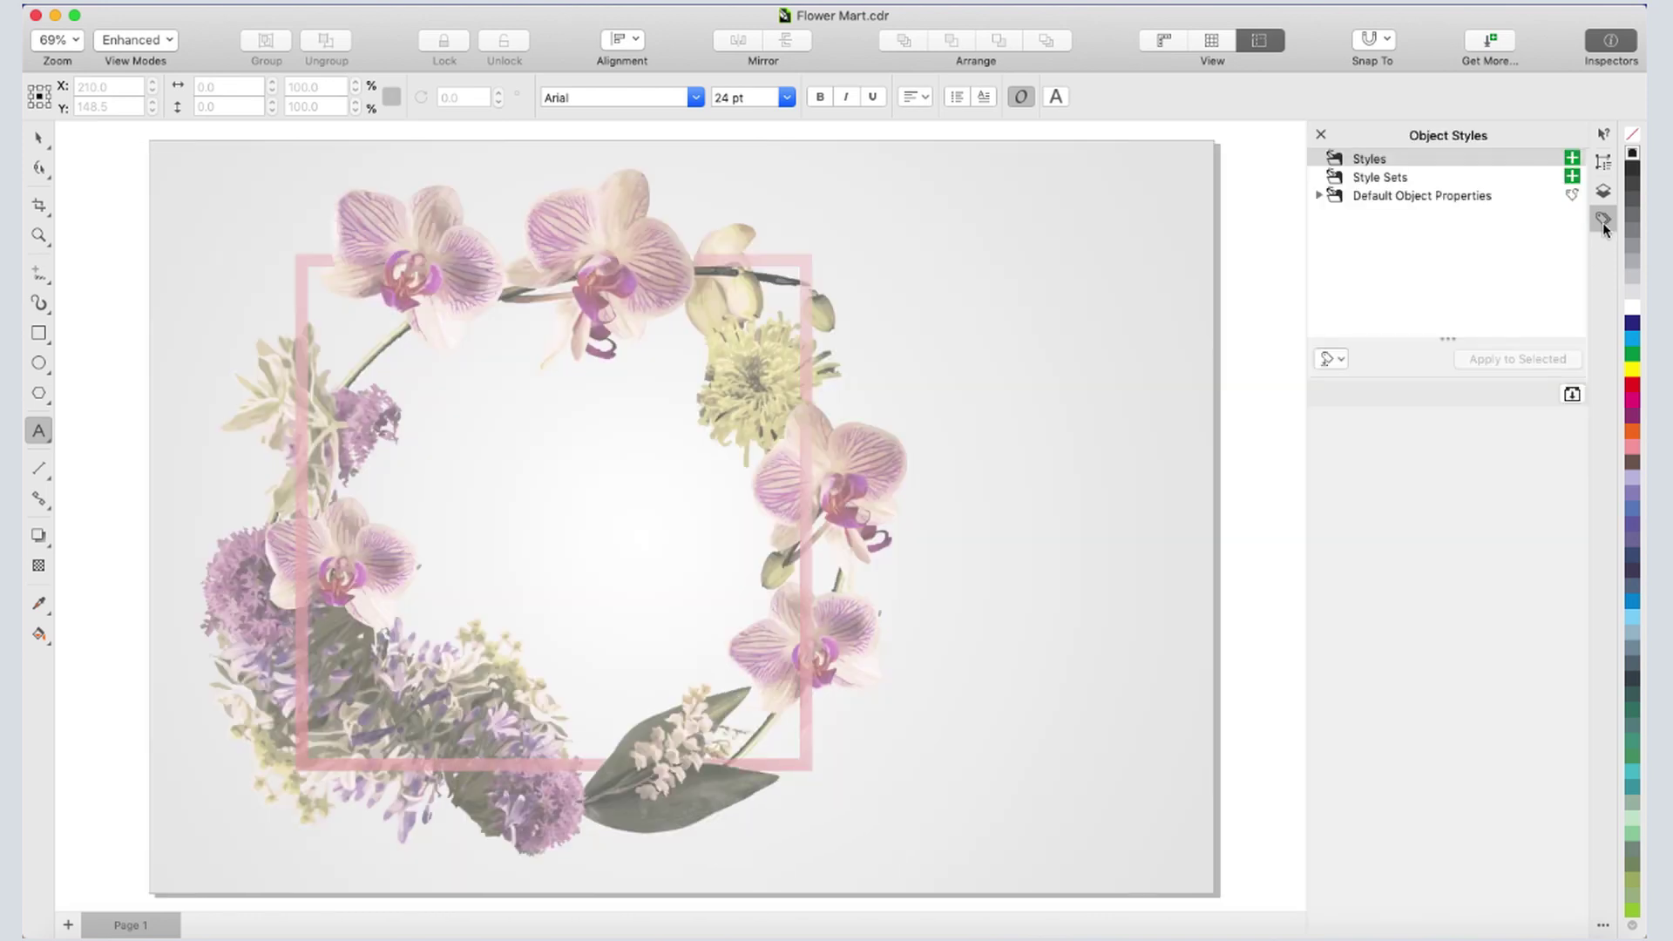
pyautogui.click(1320, 195)
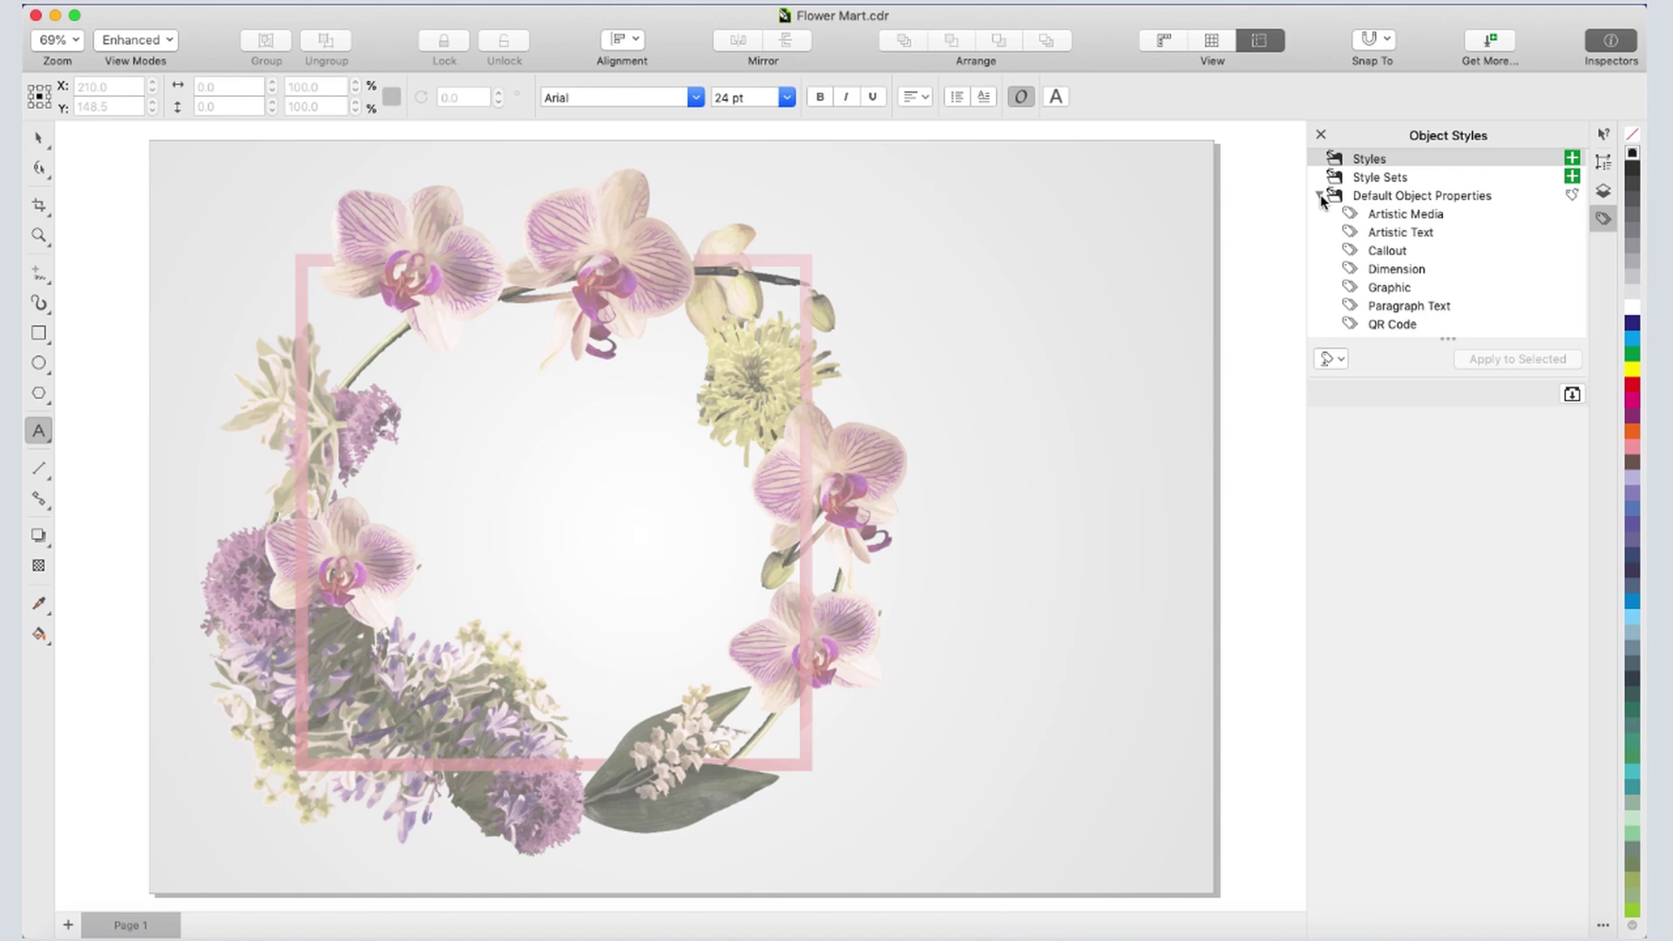
pyautogui.click(1393, 233)
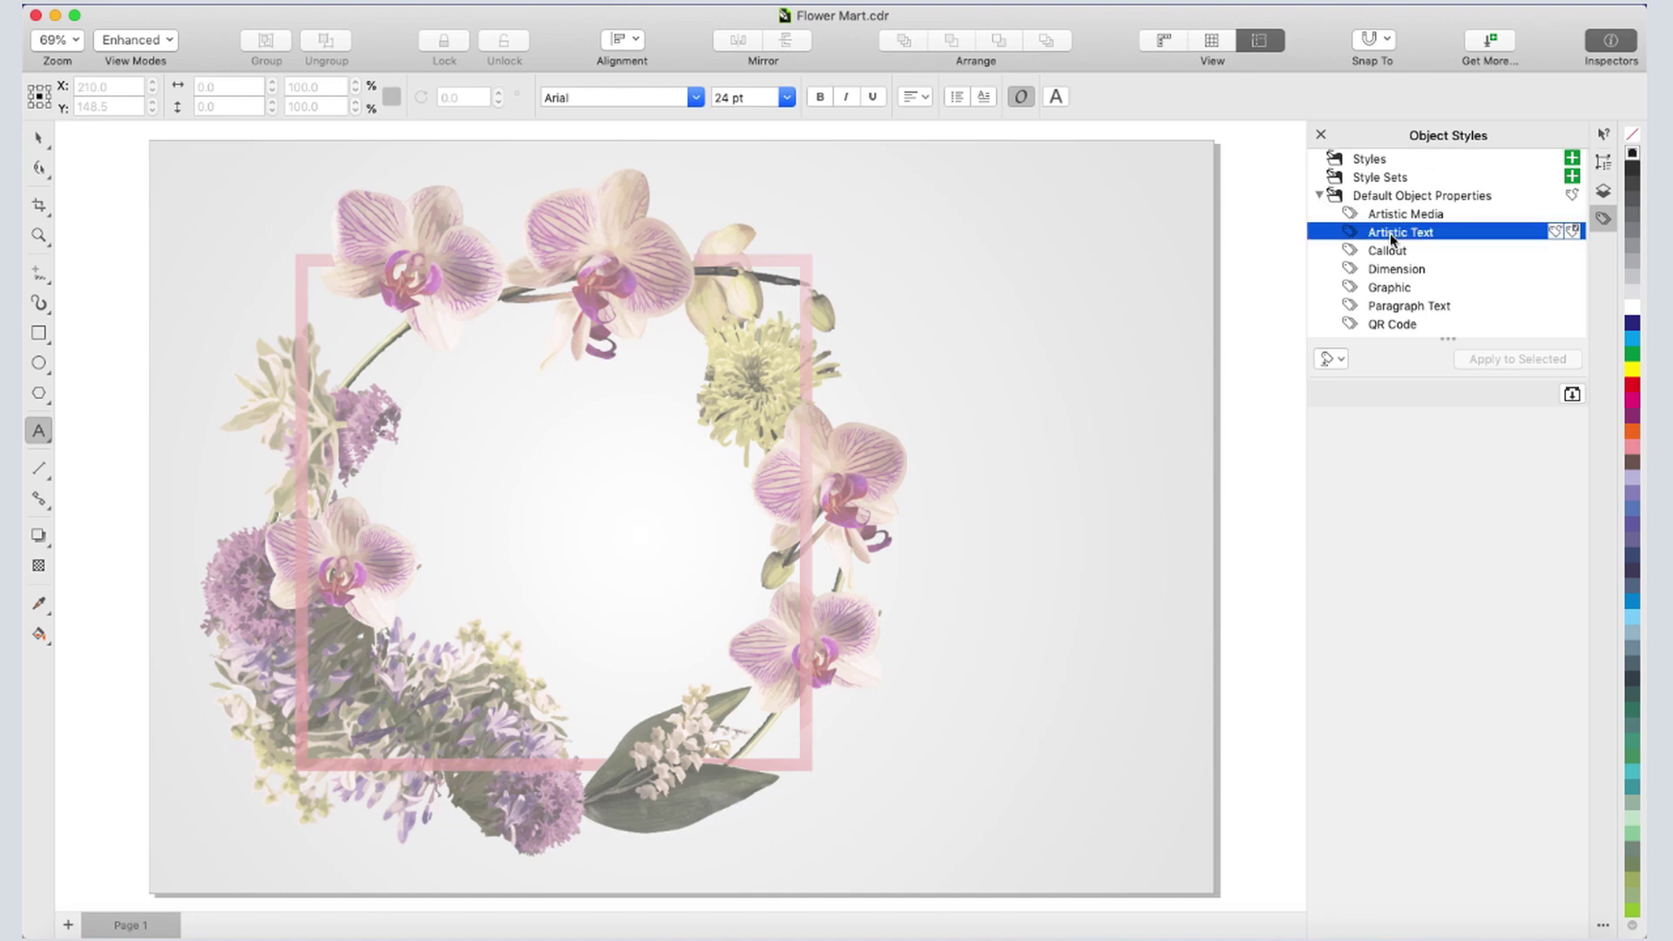
pyautogui.click(1443, 309)
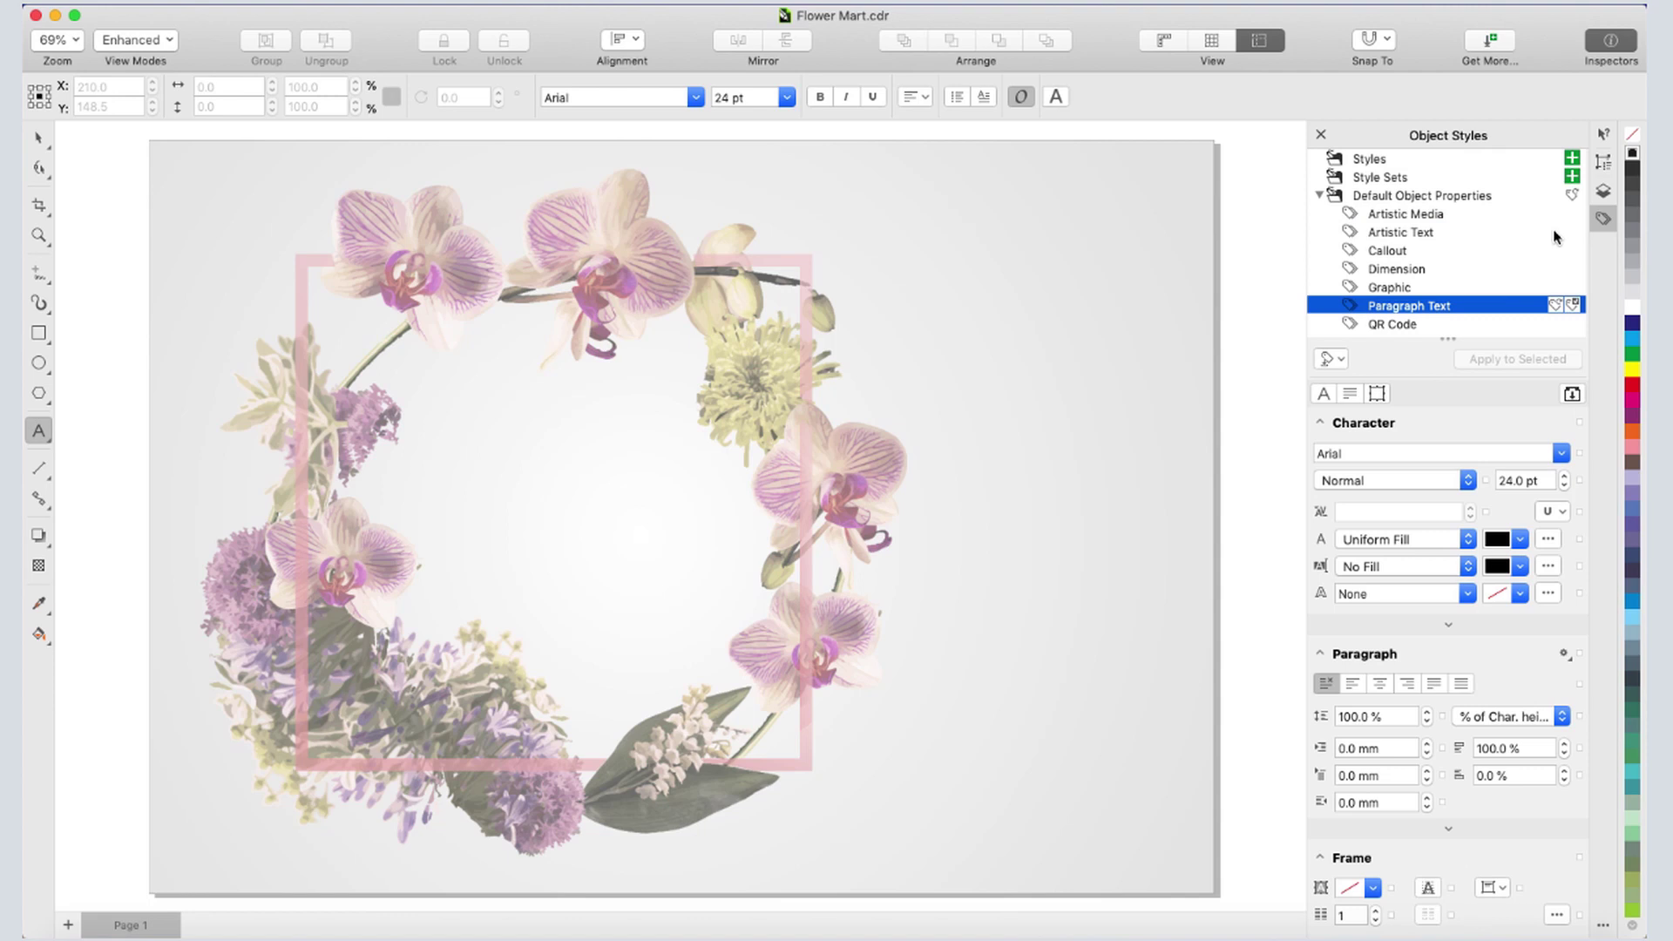
# Create the two-line FLOWER / MART title text inside the wreath and finish editing
pyautogui.click(1605, 220)
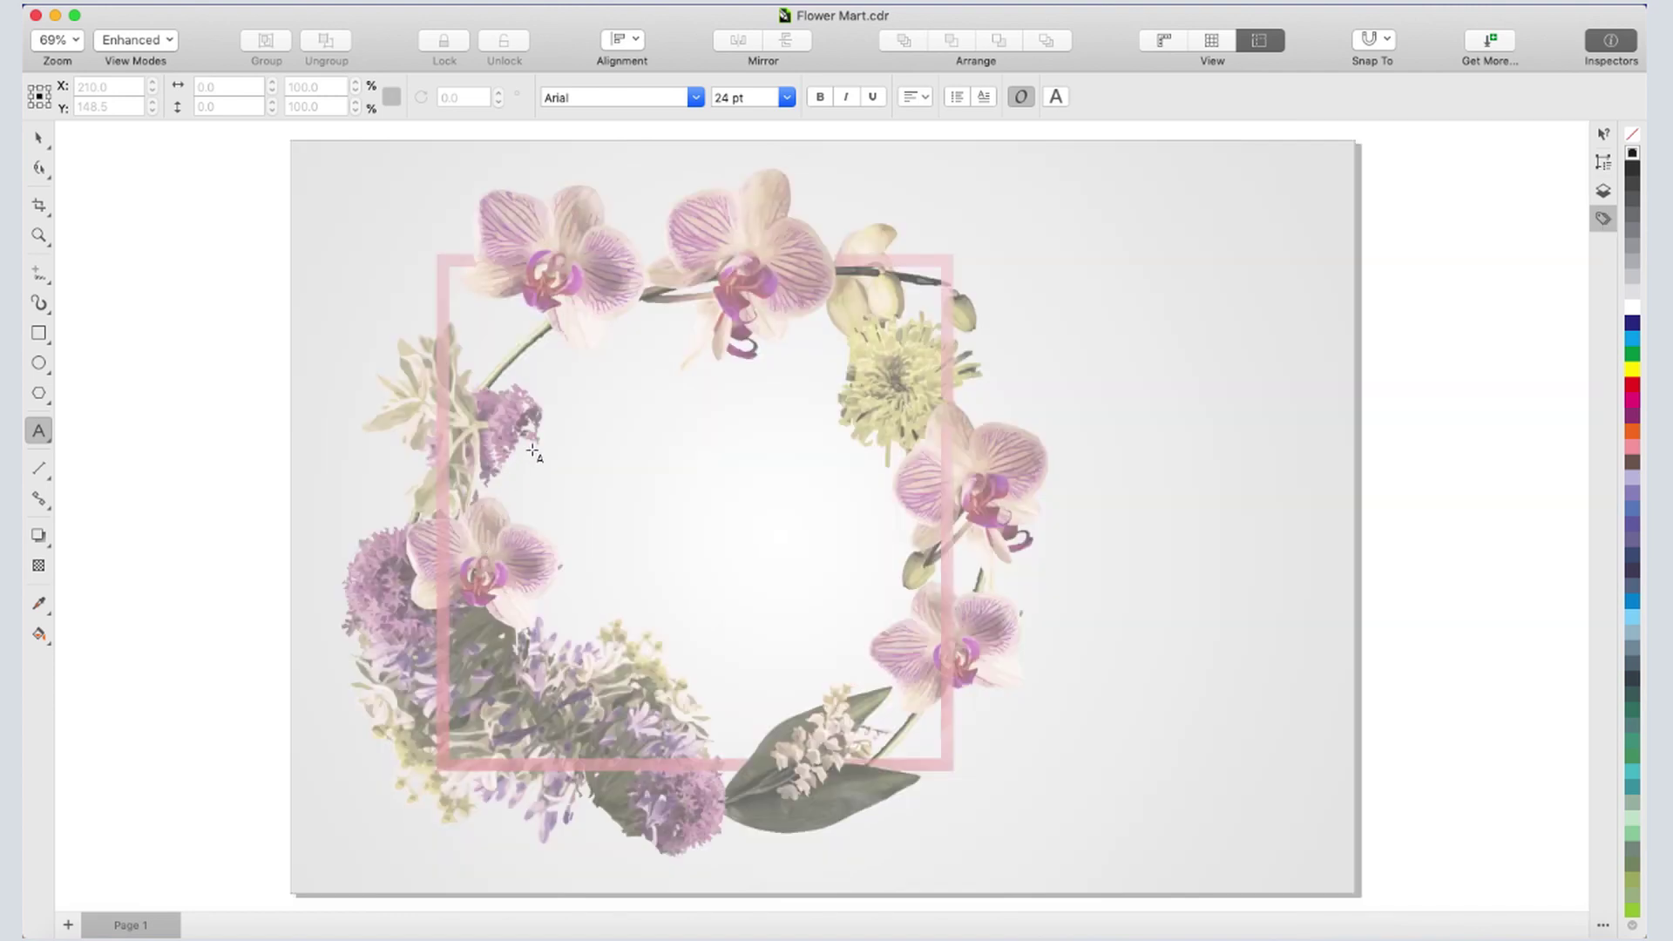
pyautogui.click(615, 431)
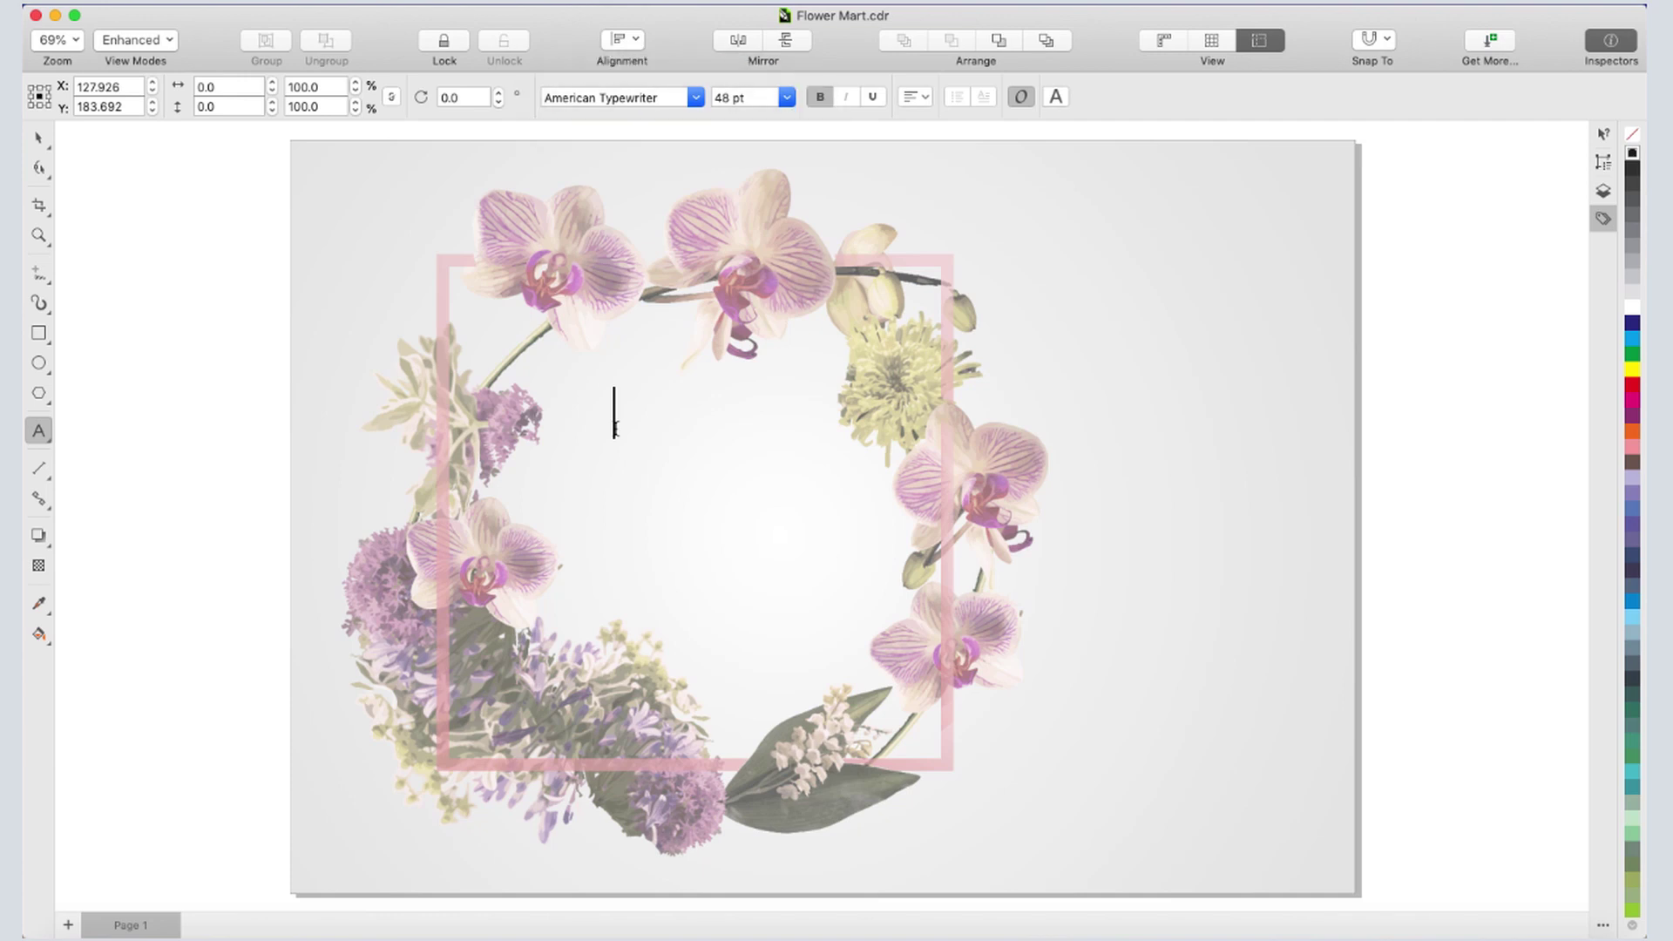
pyautogui.write('F')
pyautogui.write('LOWER')
pyautogui.press('Return')
pyautogui.write('MA')
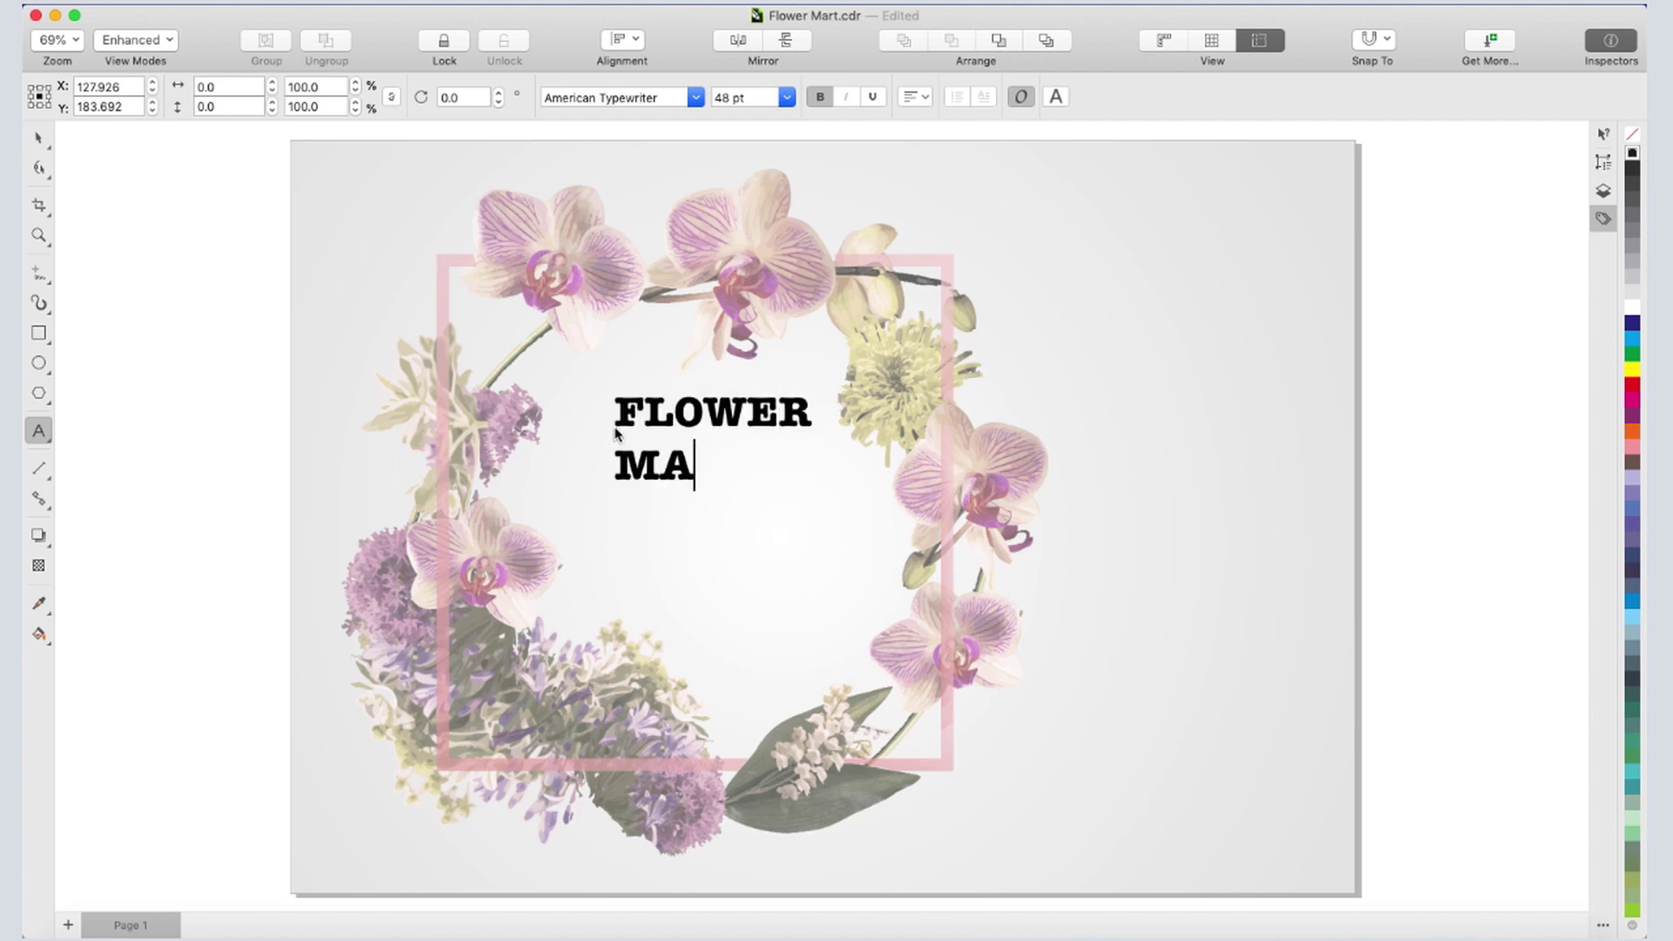
pyautogui.write('RT')
pyautogui.press('Return')
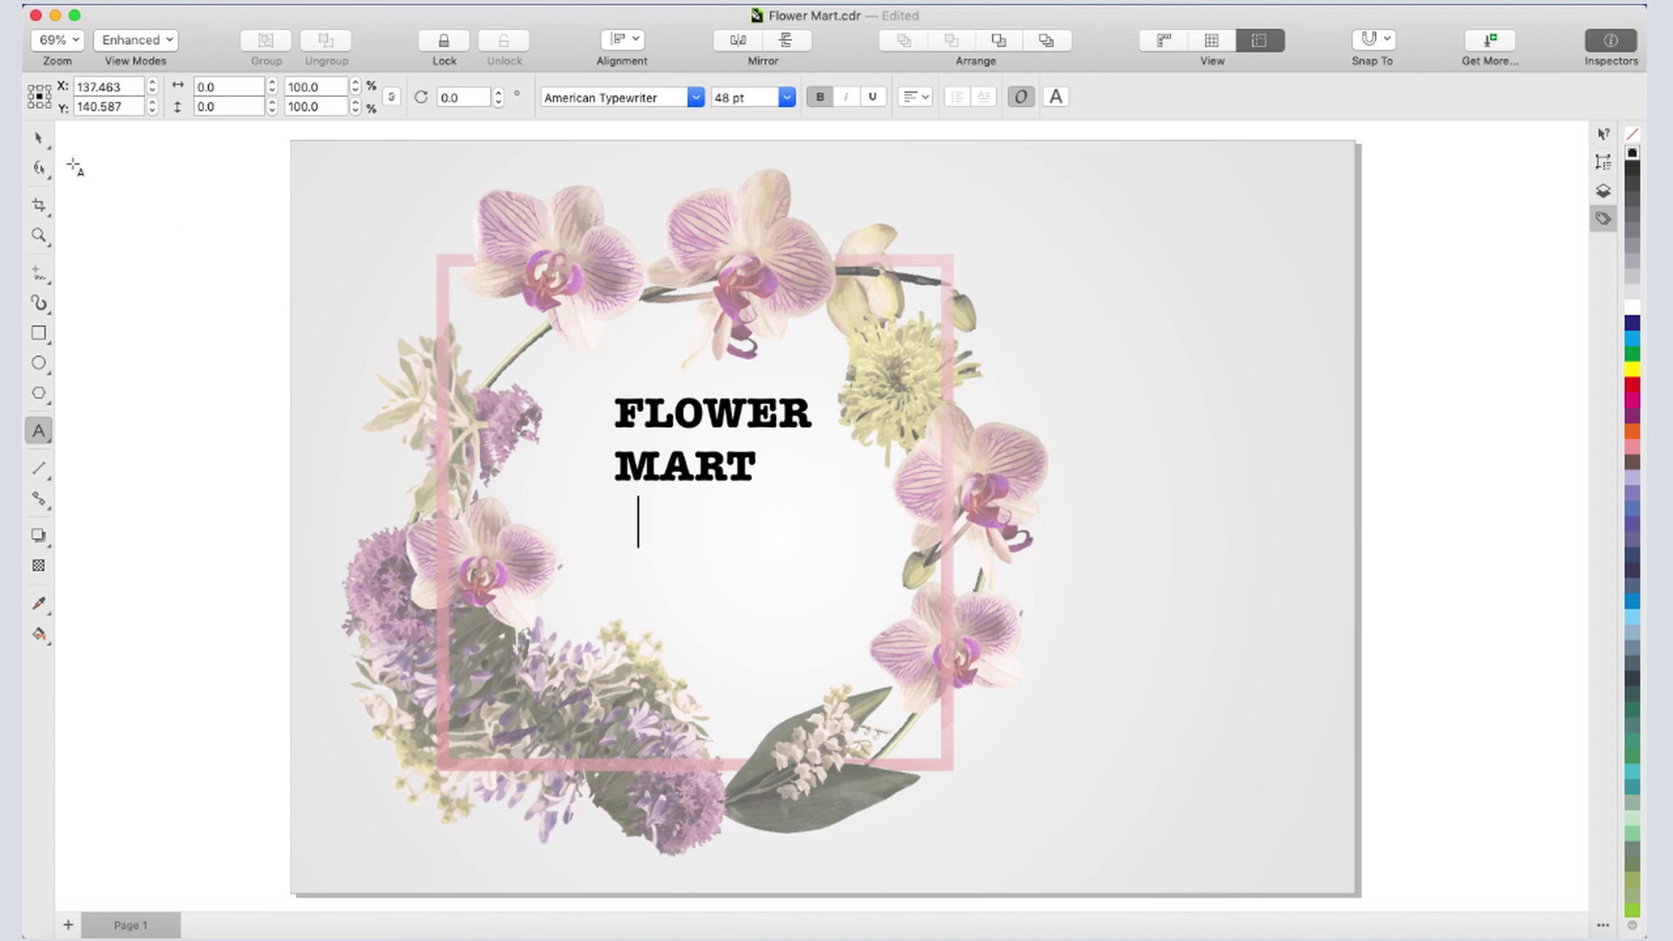
pyautogui.click(39, 137)
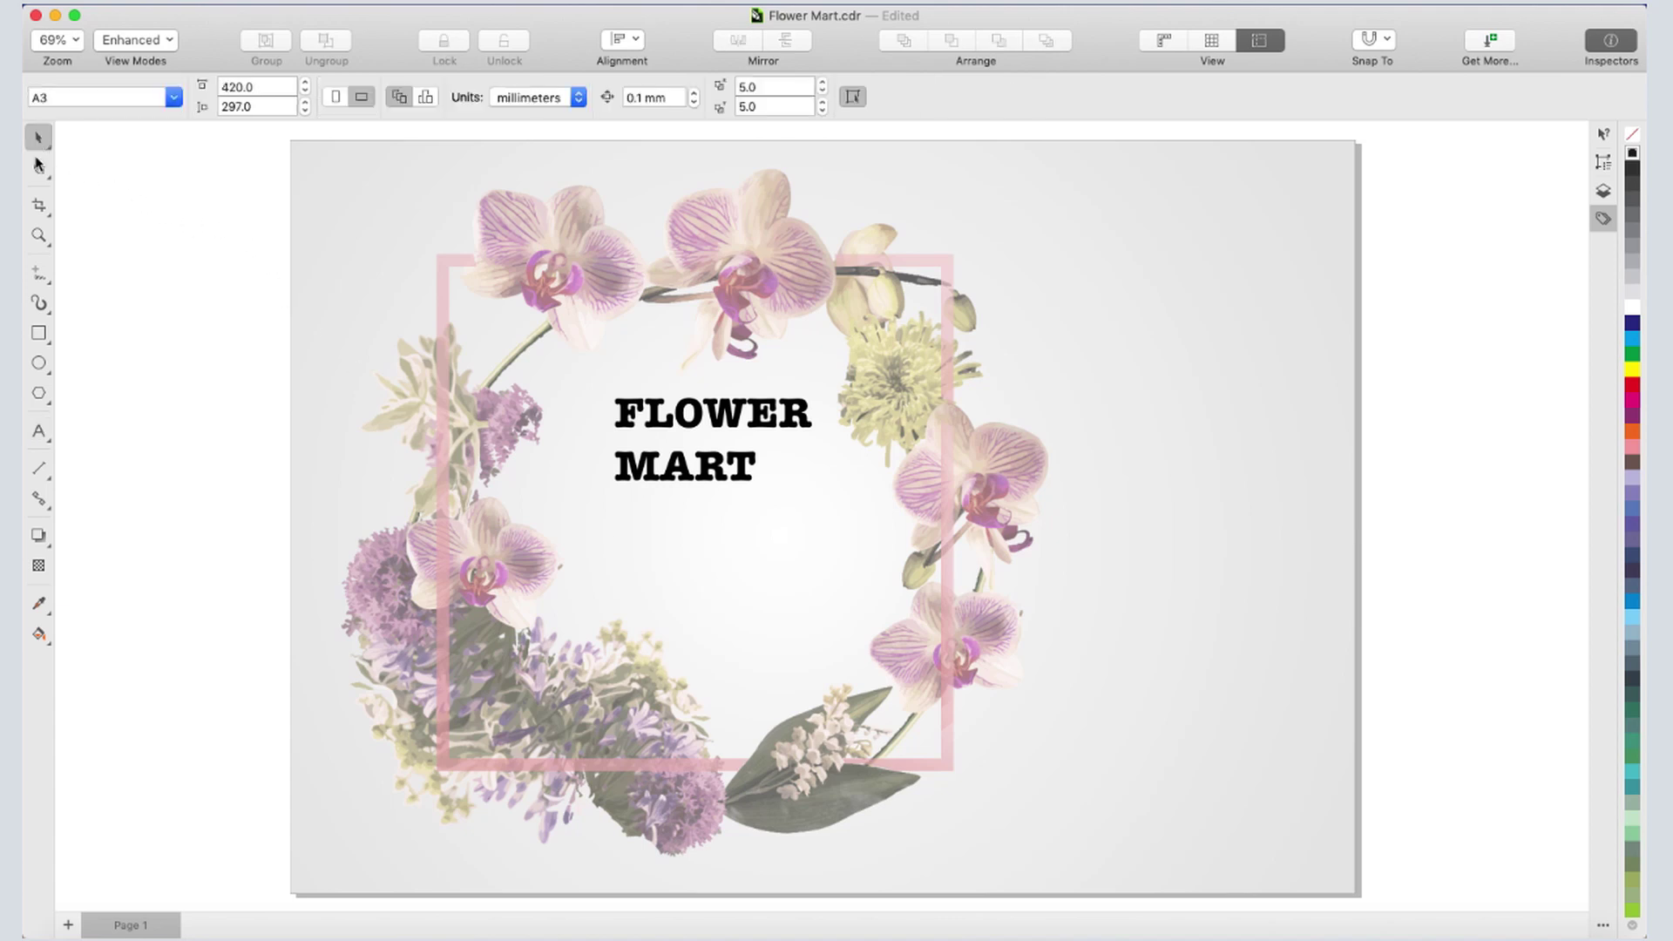
# Set the FLOWER MART title in Humanst521 BT at 72 pt and scale it up to fill the wreath
pyautogui.click(729, 426)
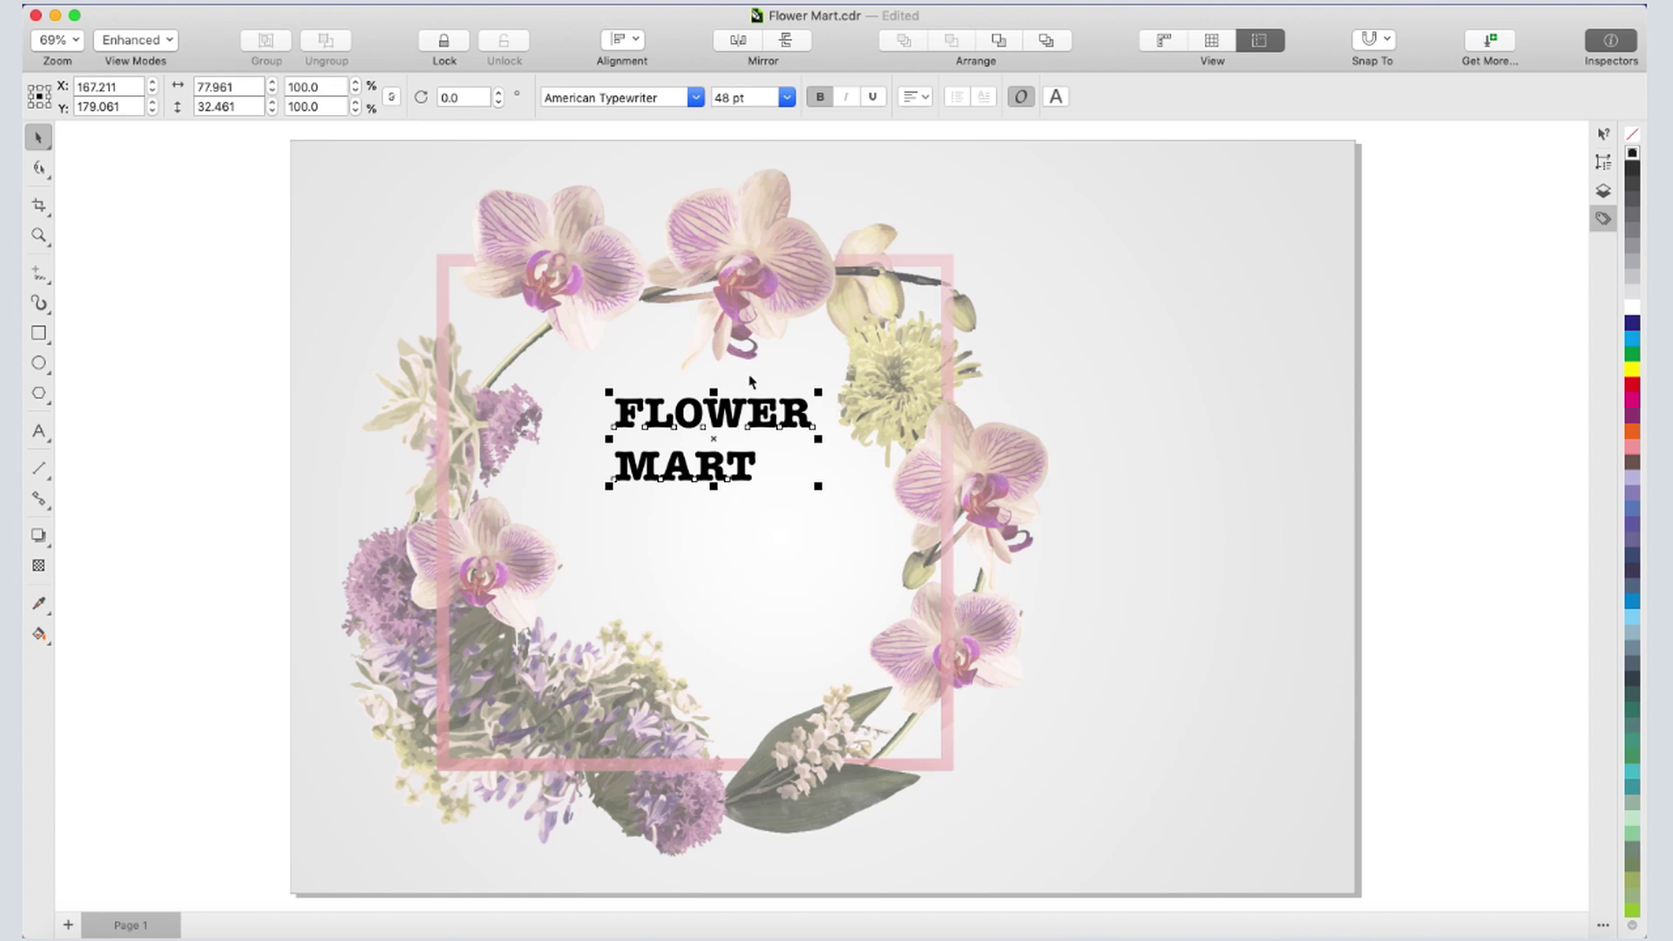
pyautogui.click(695, 97)
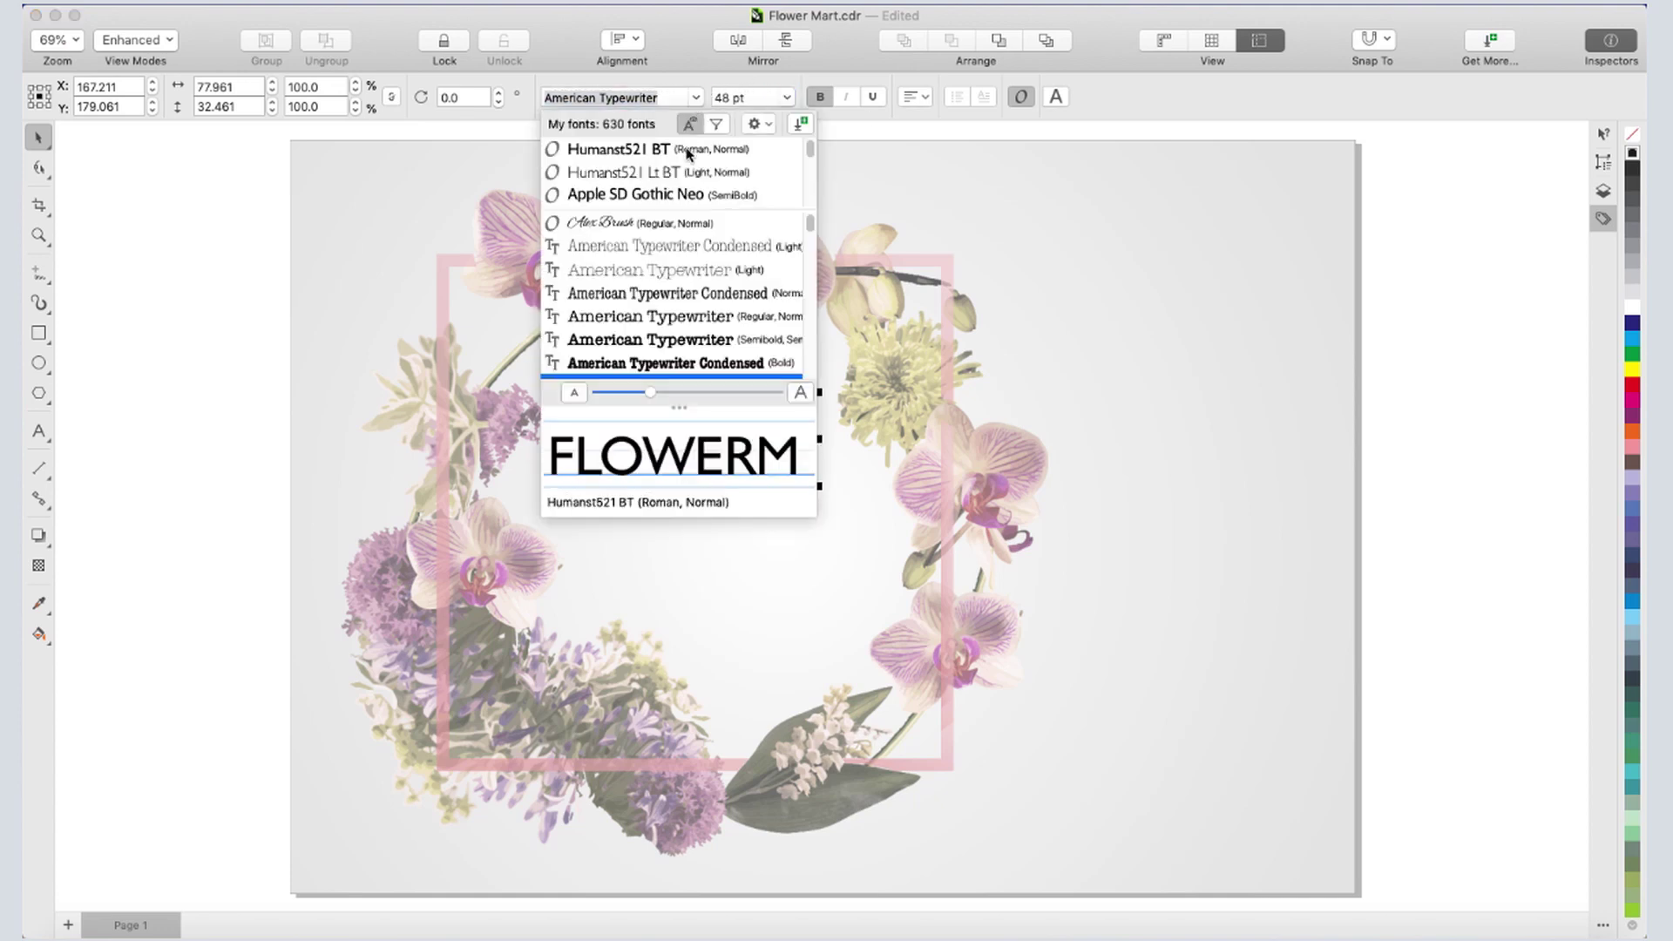
pyautogui.click(692, 151)
pyautogui.click(787, 97)
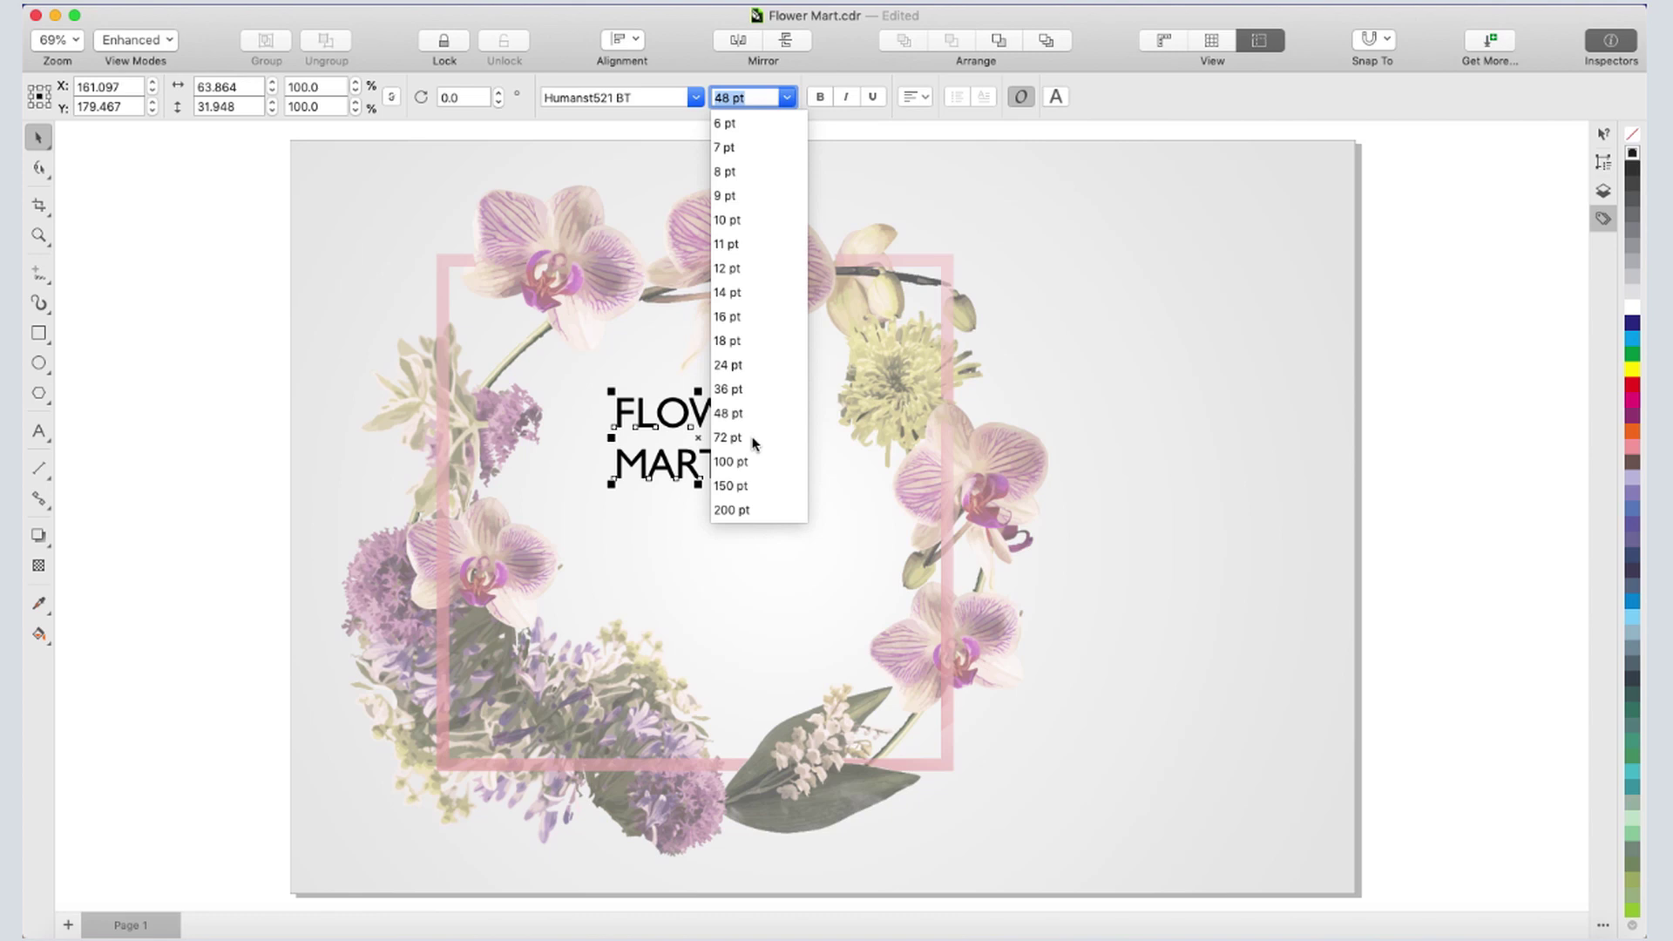
pyautogui.click(728, 437)
pyautogui.moveTo(863, 518)
pyautogui.mouseDown()
pyautogui.moveTo(776, 505)
pyautogui.moveTo(747, 541)
pyautogui.mouseUp()
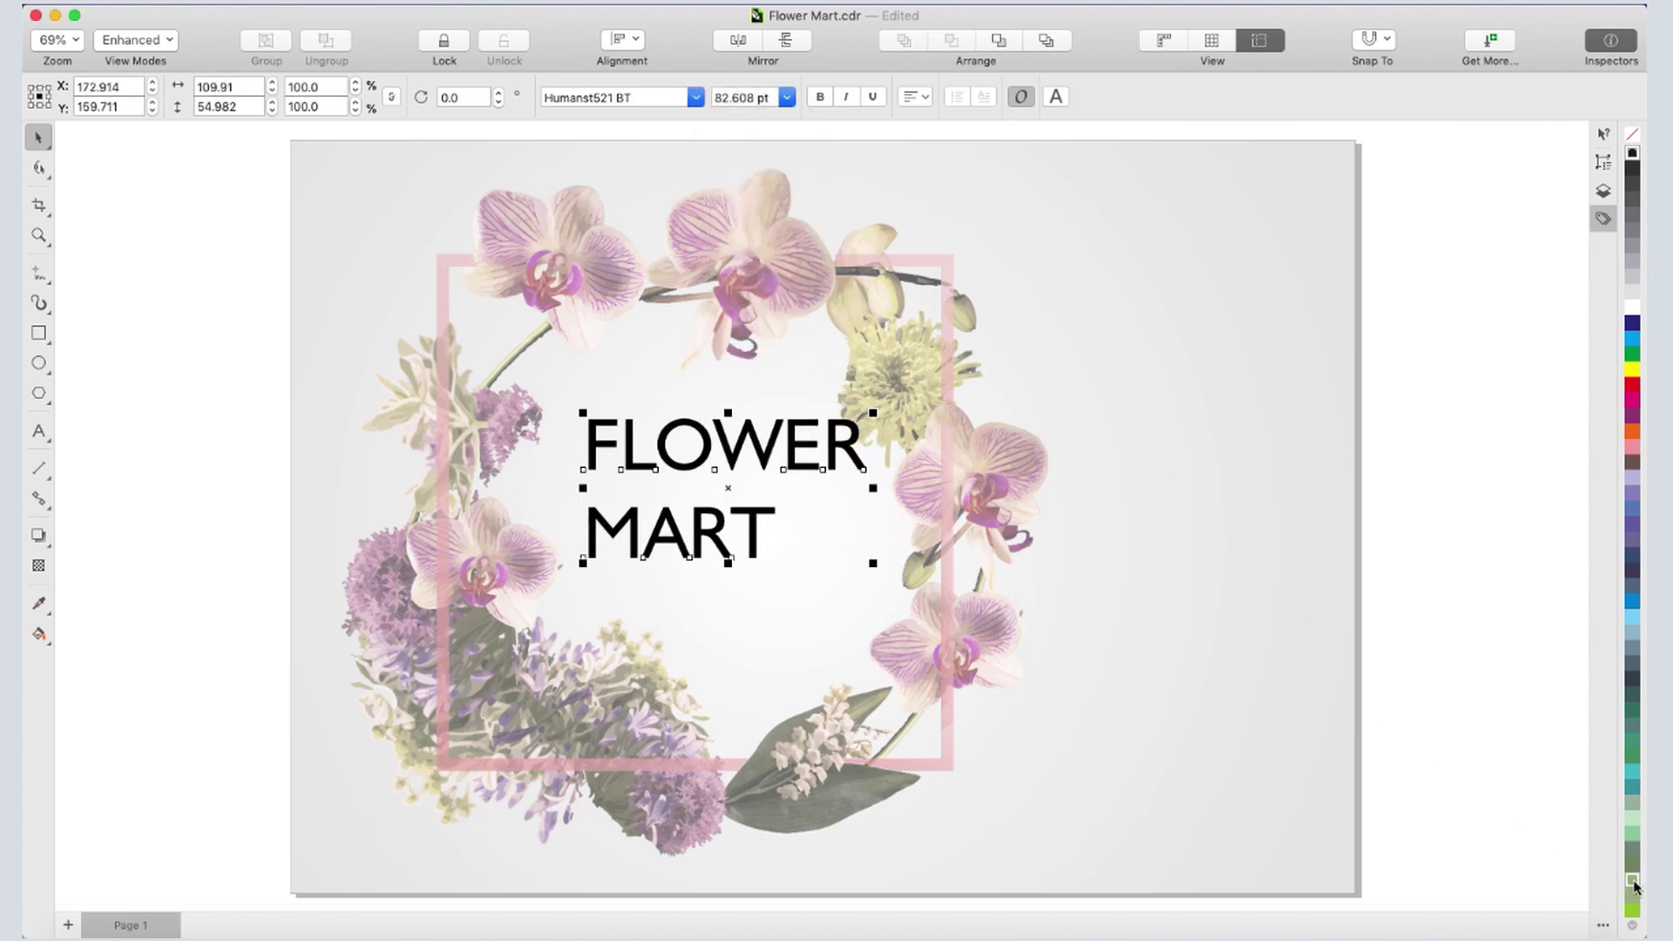
# Fill the FLOWER MART letters green and give them a dark outline colour
pyautogui.click(1631, 883)
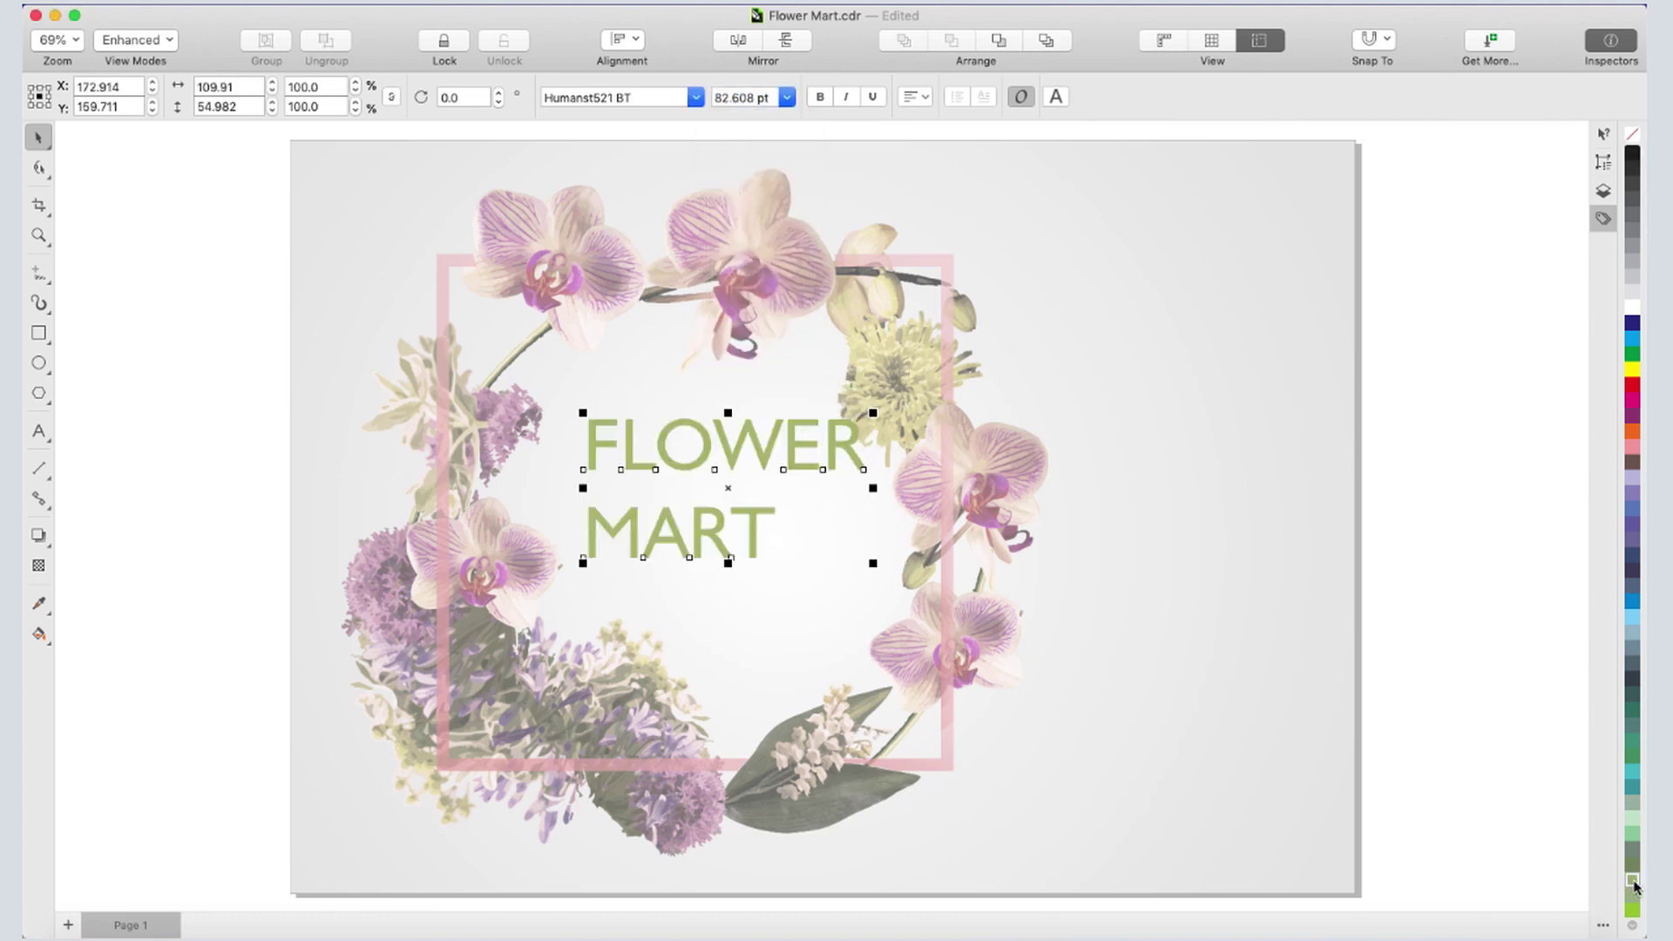
pyautogui.rightClick(1632, 158)
pyautogui.click(1553, 218)
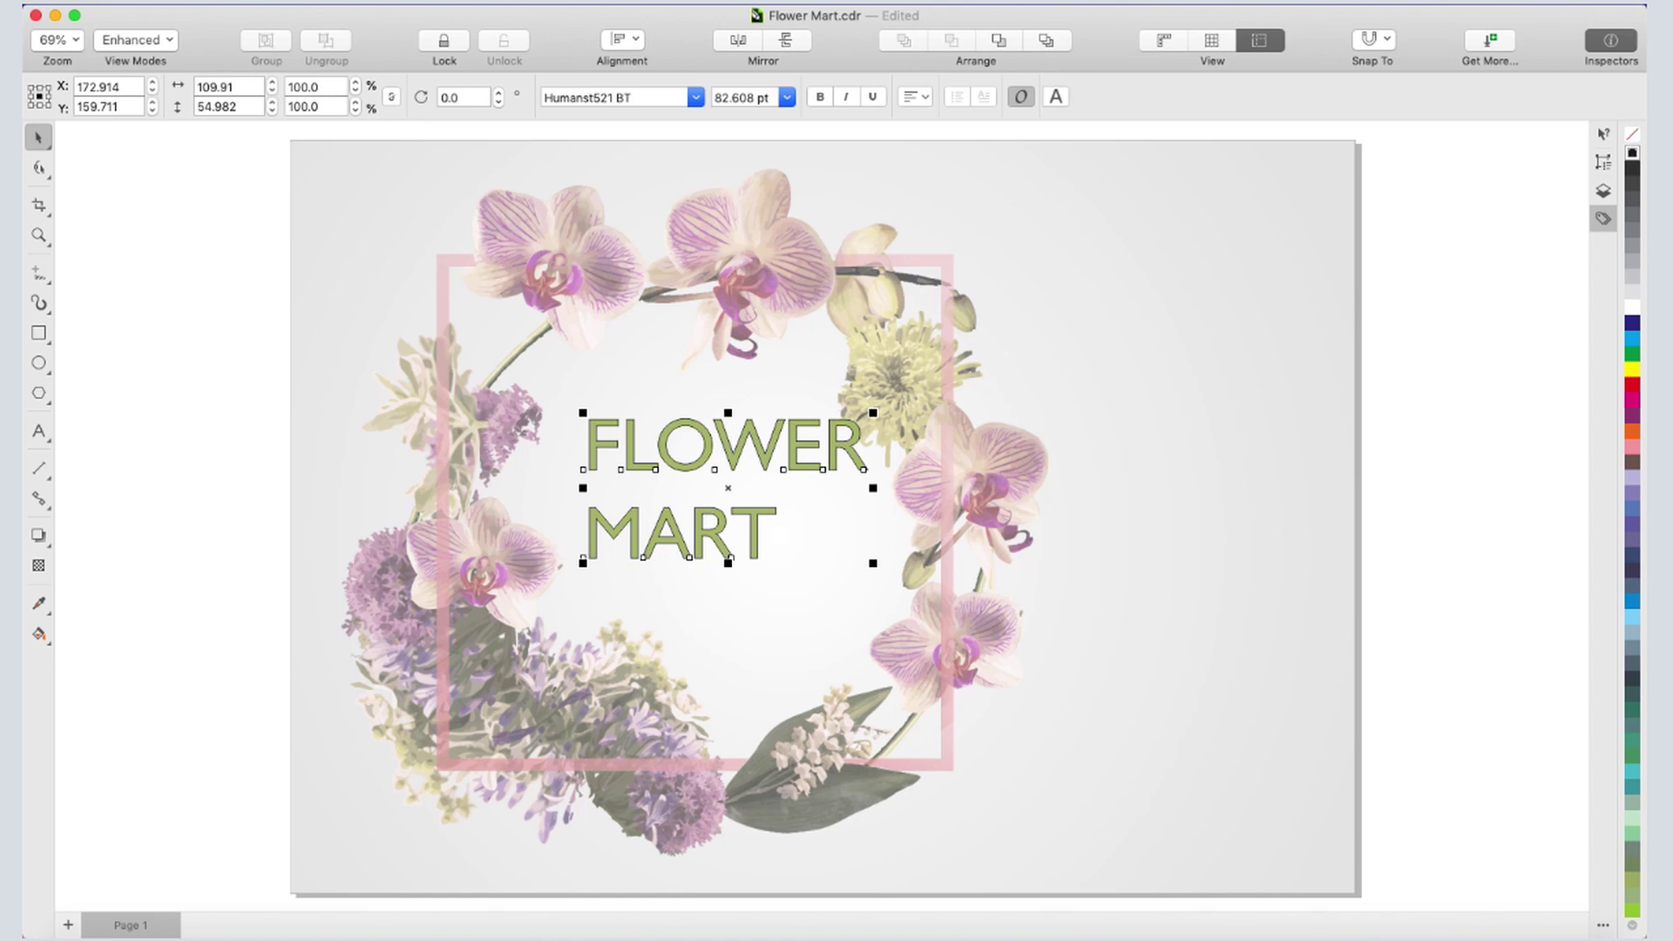
# Make FLOWER MART bold and italic, trying and removing an underline
pyautogui.click(821, 97)
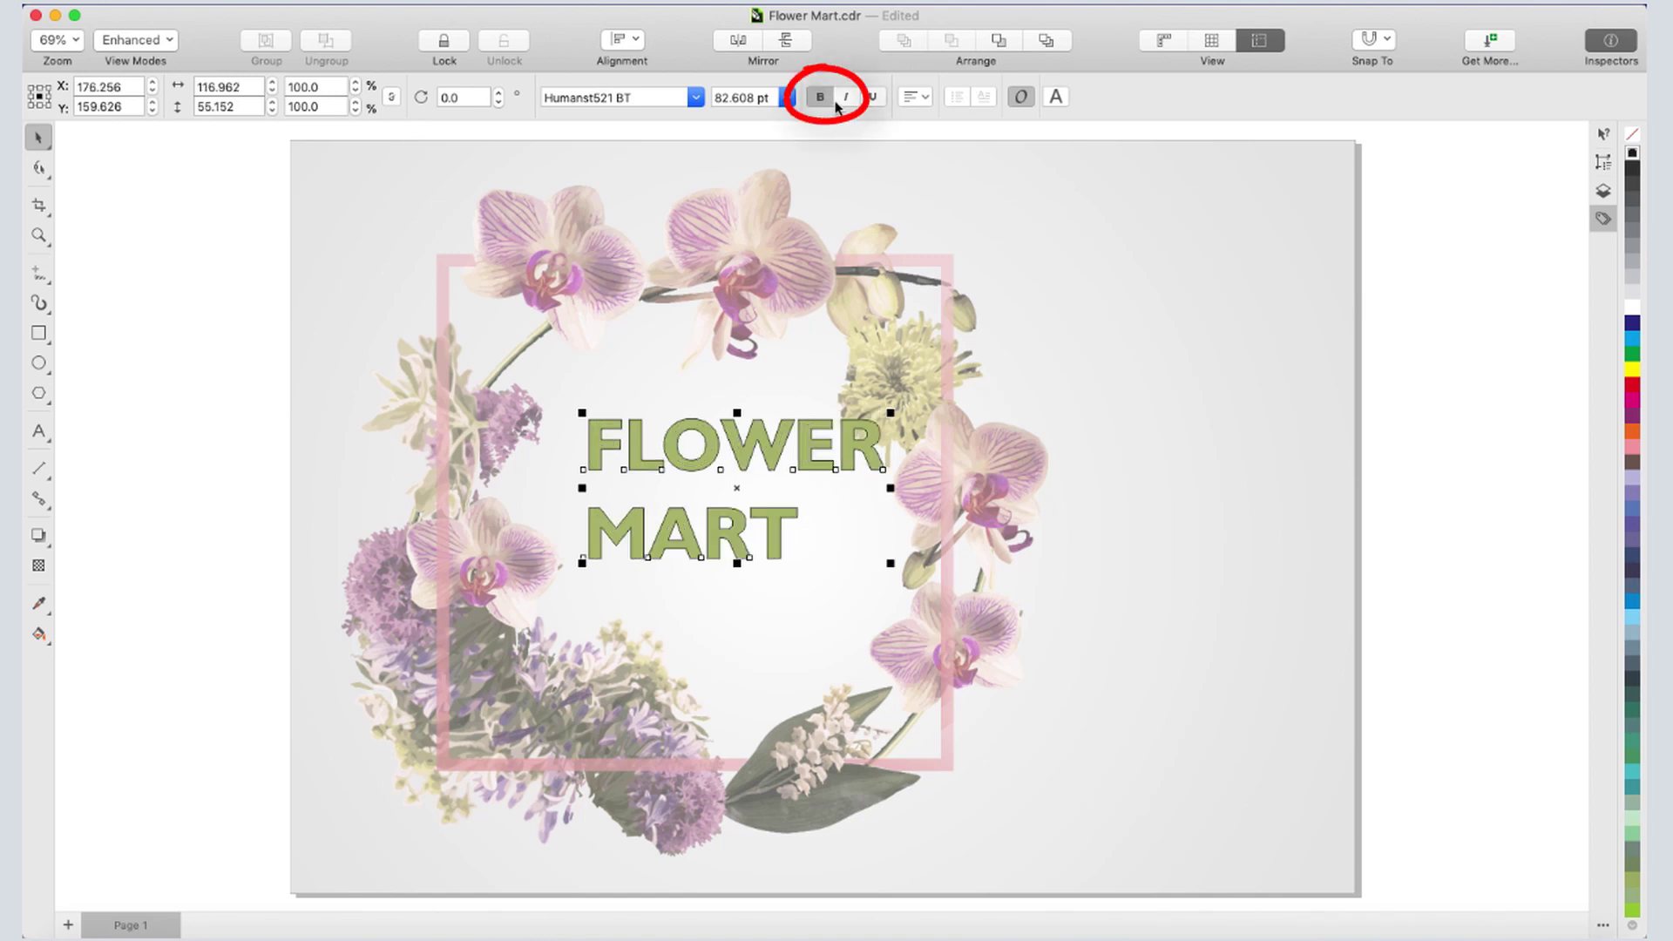
pyautogui.click(845, 97)
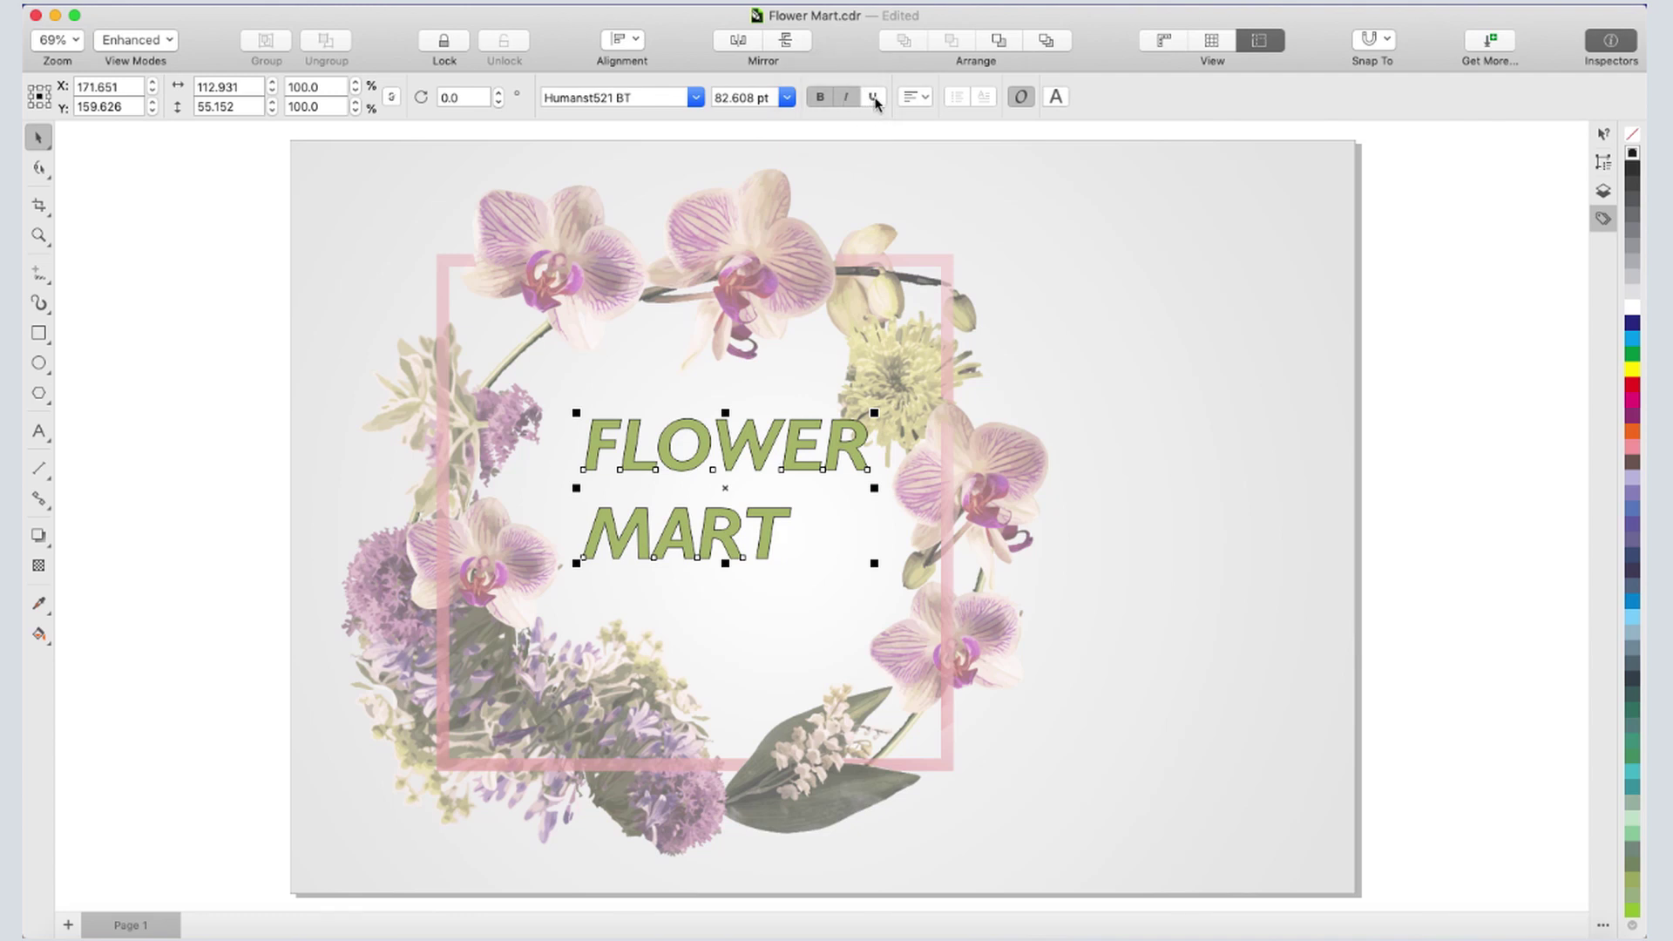
pyautogui.click(874, 98)
pyautogui.click(873, 96)
# Centre-align the title so MART sits centred beneath FLOWER
pyautogui.click(915, 98)
pyautogui.click(956, 160)
pyautogui.click(915, 97)
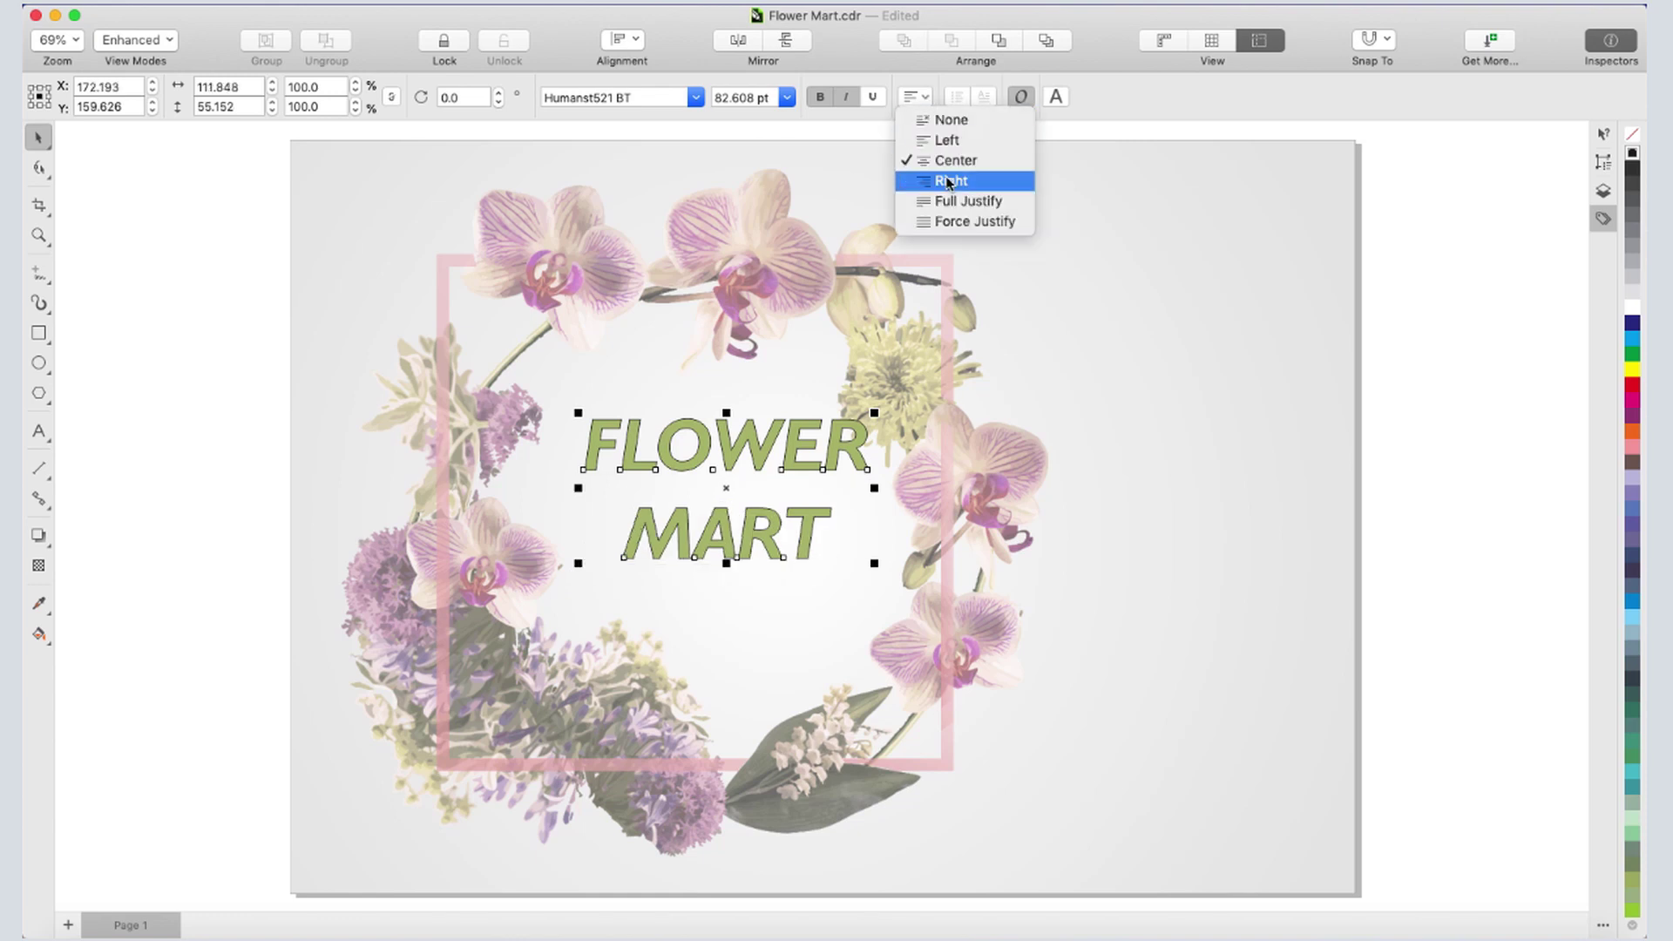
pyautogui.click(951, 181)
pyautogui.click(916, 97)
pyautogui.click(956, 160)
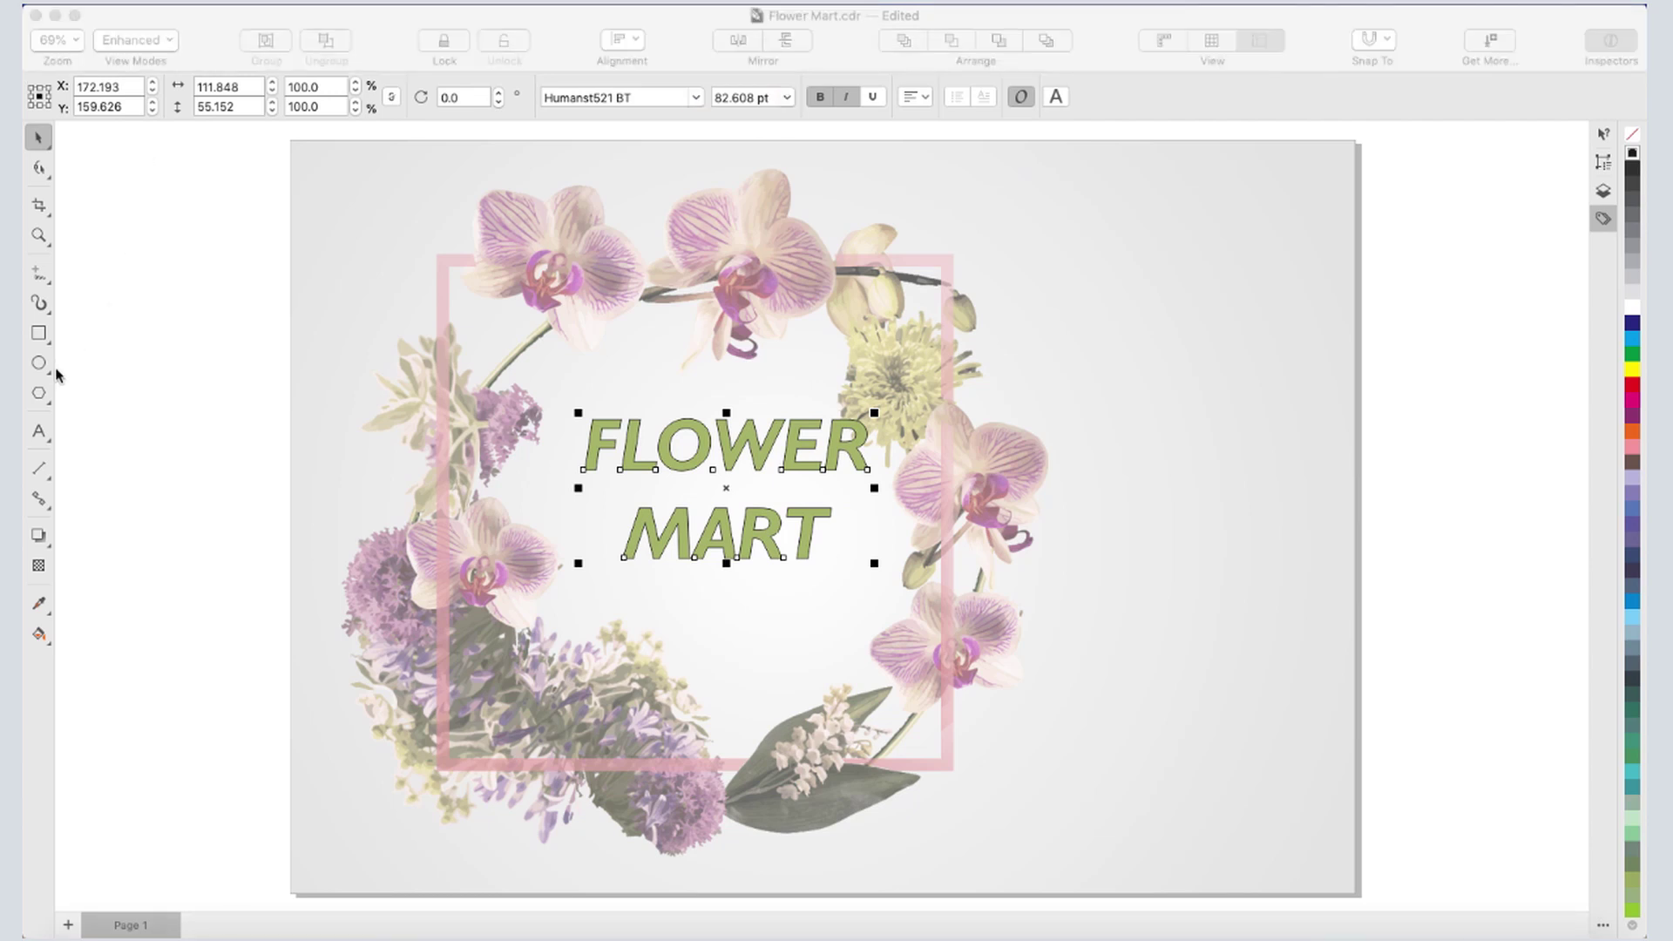
# Draw a paragraph text frame right of the wreath and fill it with Lorem ipsum placeholder text
pyautogui.click(40, 433)
pyautogui.moveTo(1011, 187); pyautogui.dragTo(1321, 767)
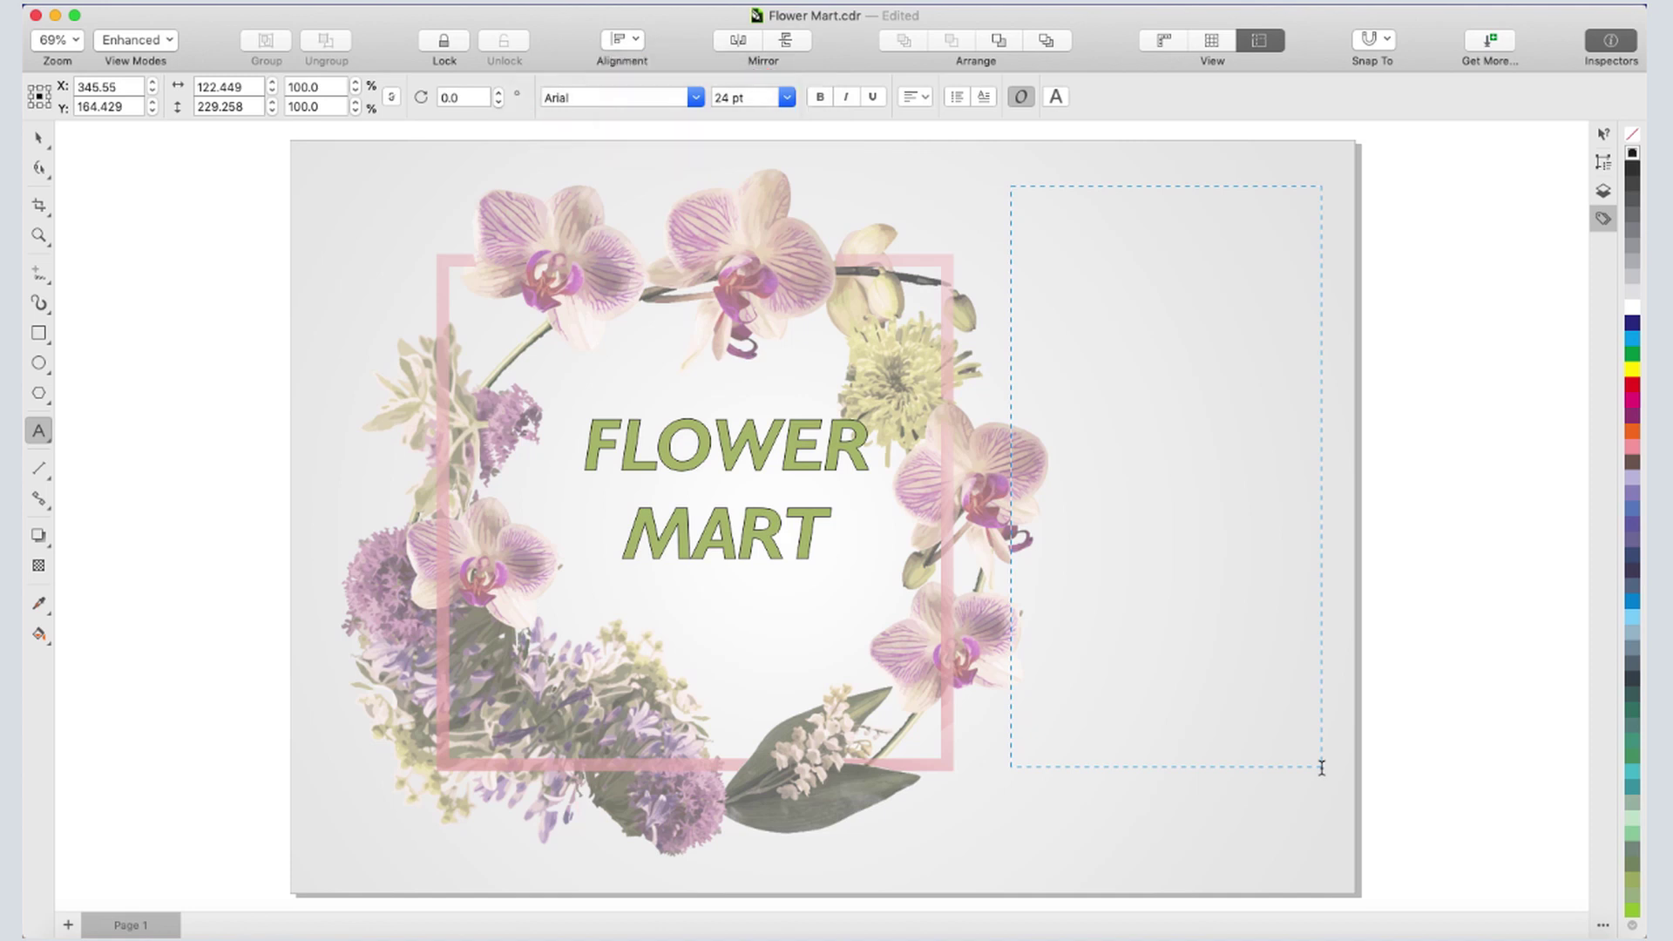
pyautogui.press('super+v')
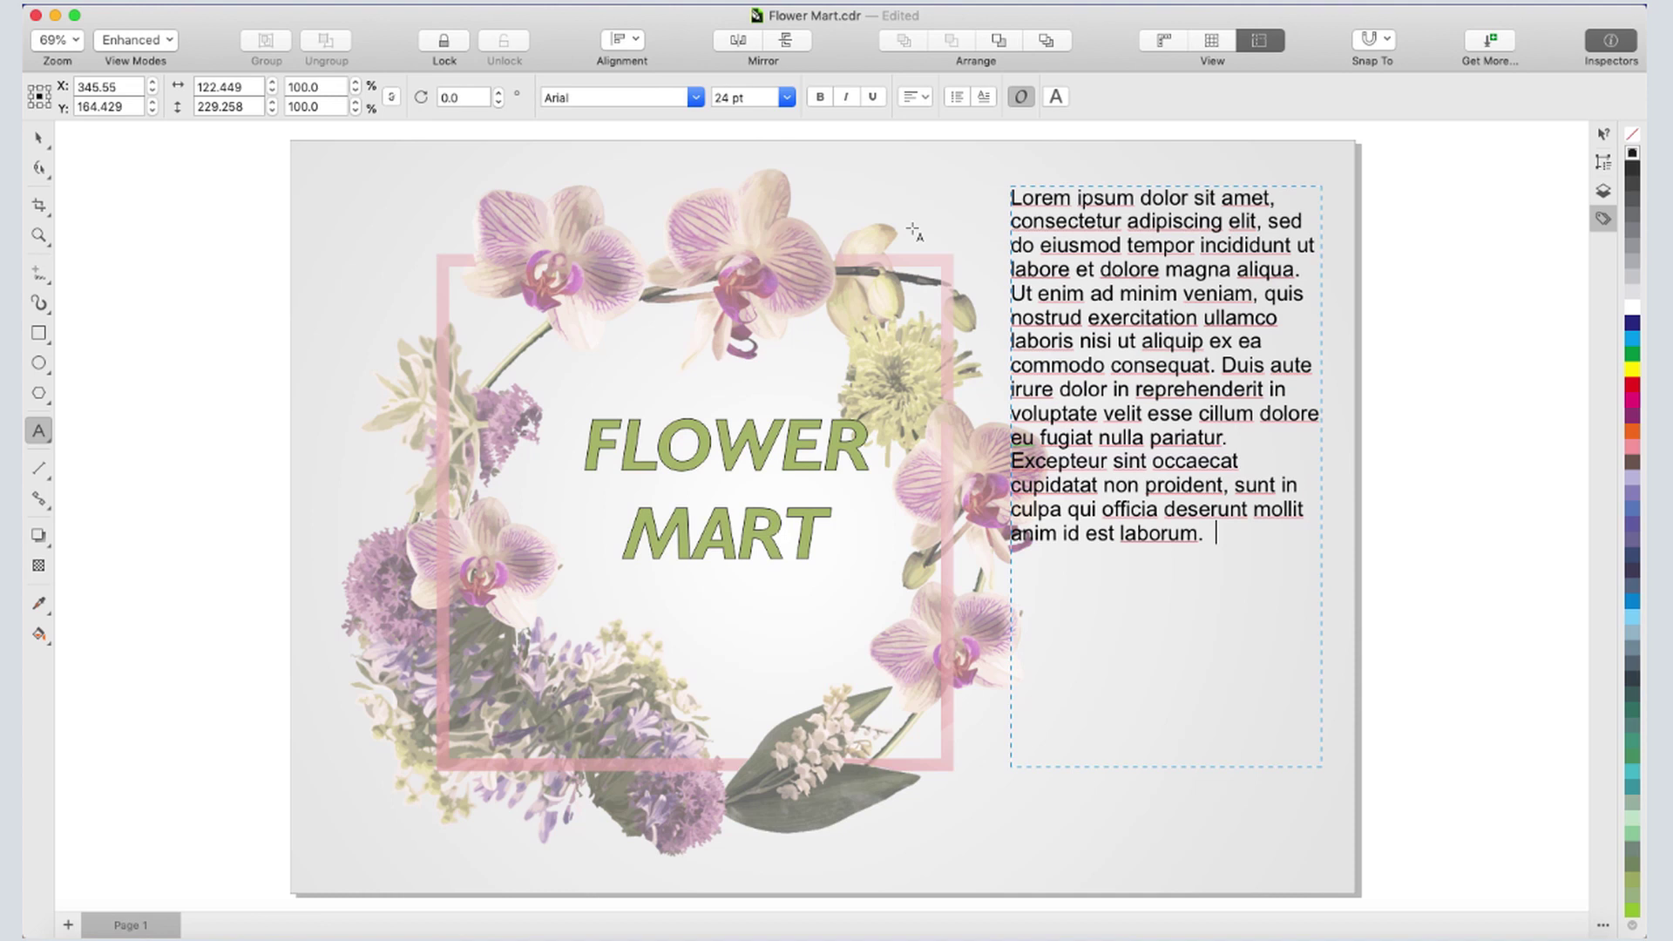
pyautogui.press('Escape')
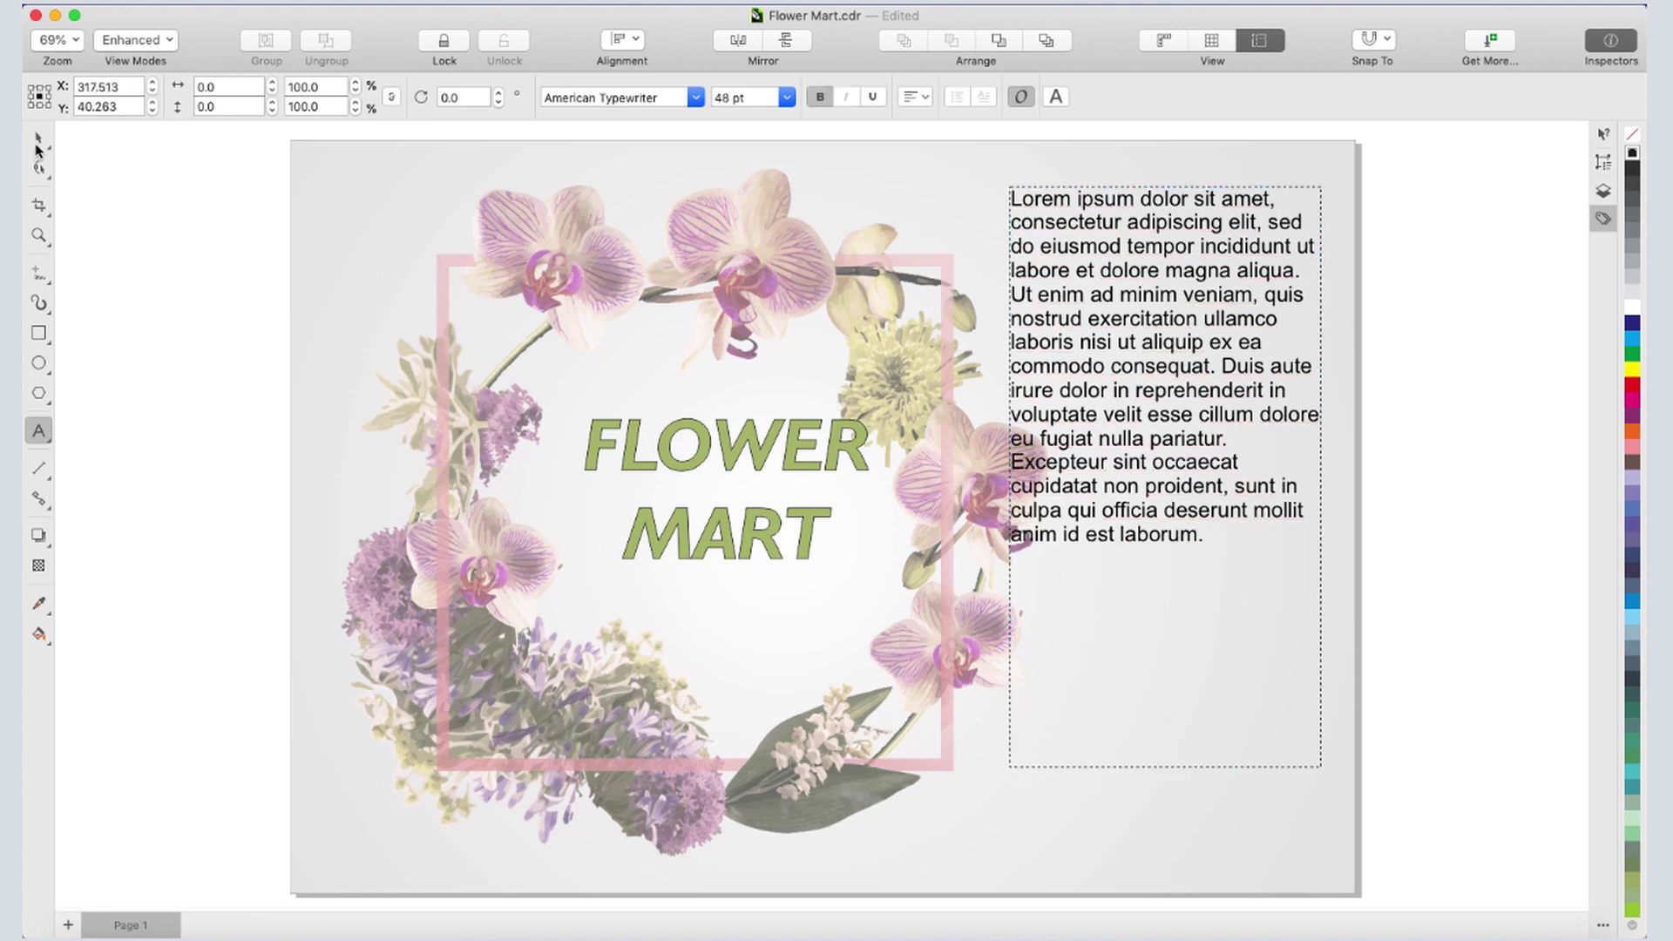
# Select the Lorem ipsum frame, try and remove a drop cap, and show the Text properties panel
pyautogui.click(38, 141)
pyautogui.click(1133, 351)
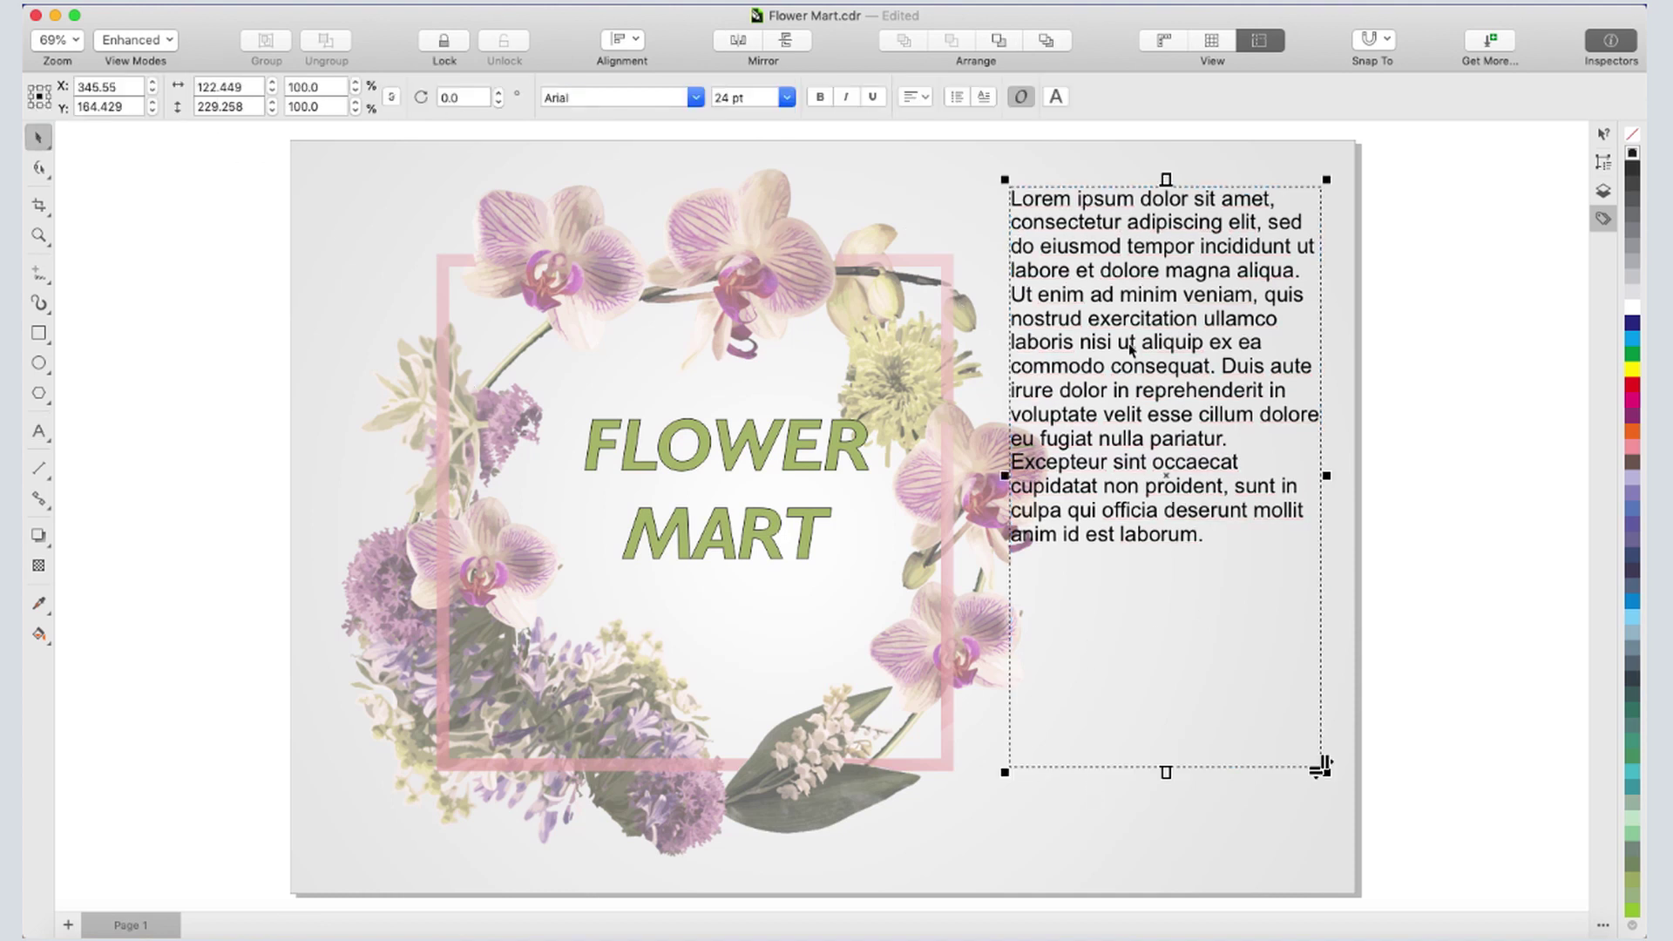
pyautogui.click(982, 100)
pyautogui.click(983, 100)
pyautogui.click(1056, 97)
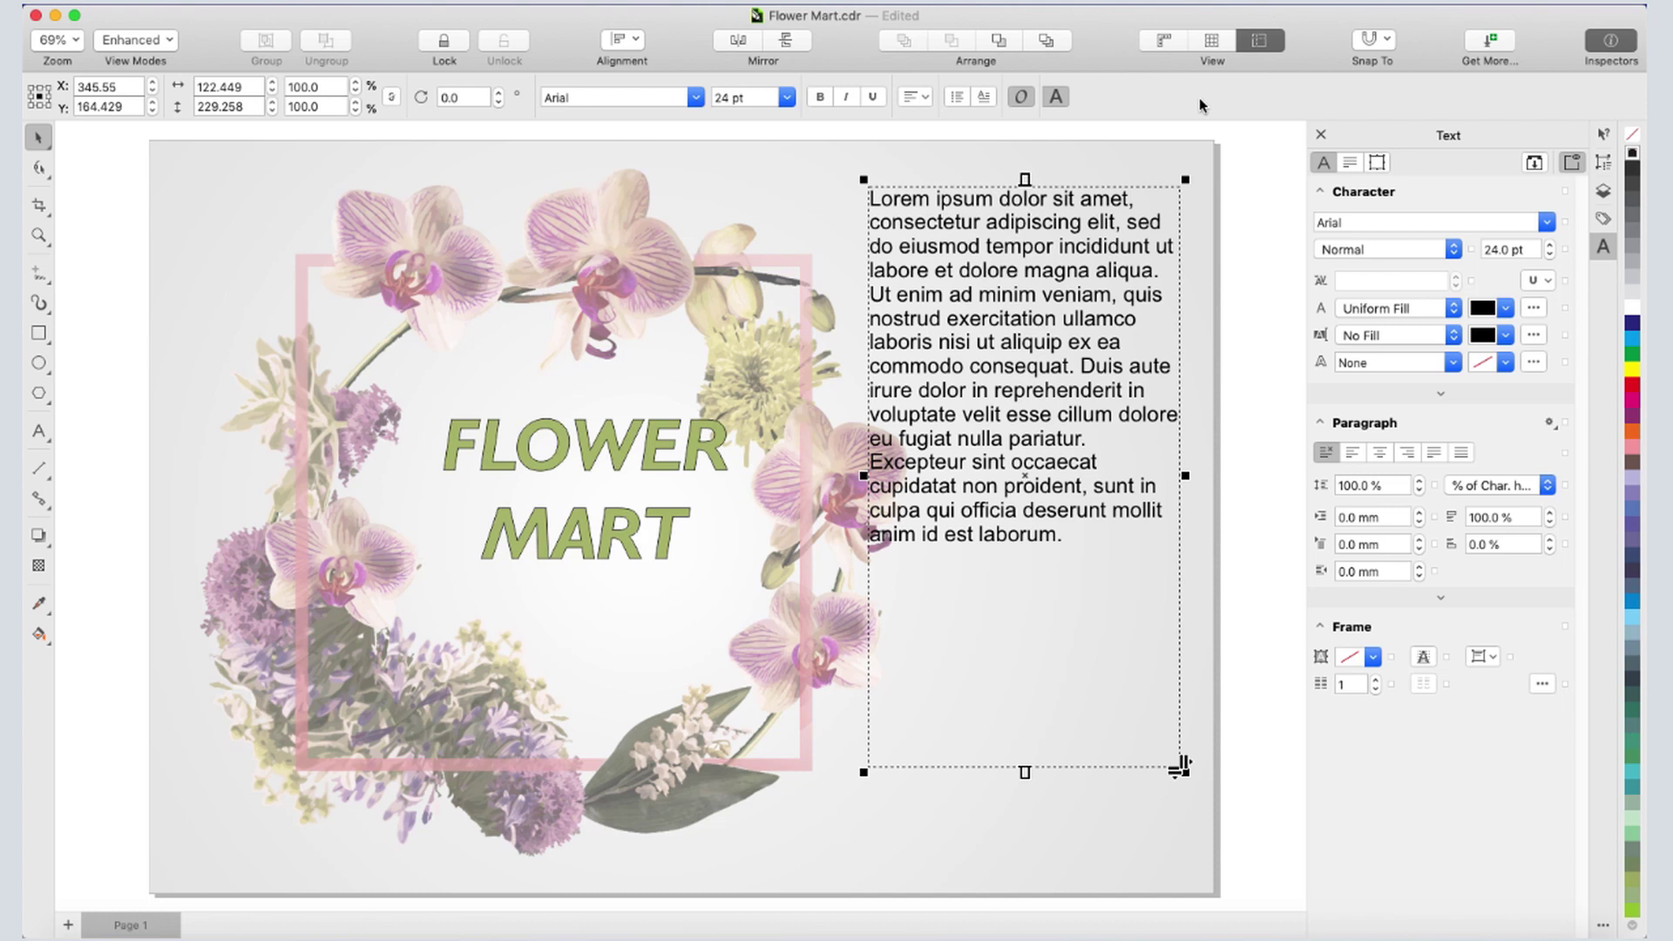
pyautogui.click(599, 461)
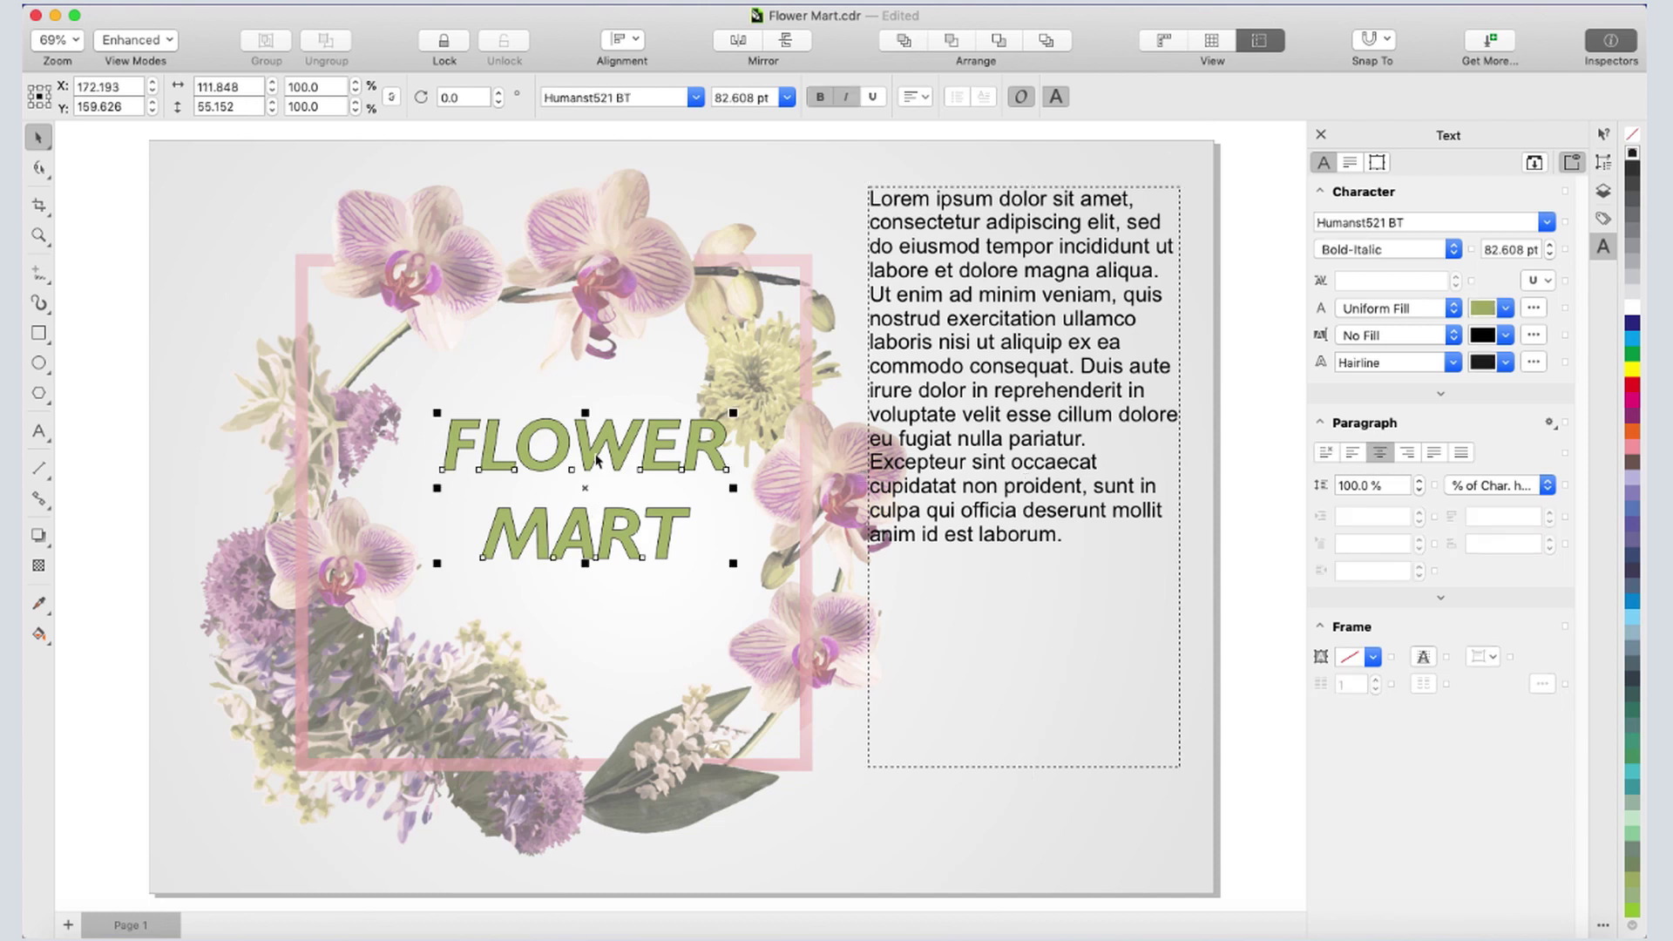
pyautogui.click(1348, 162)
pyautogui.click(1376, 163)
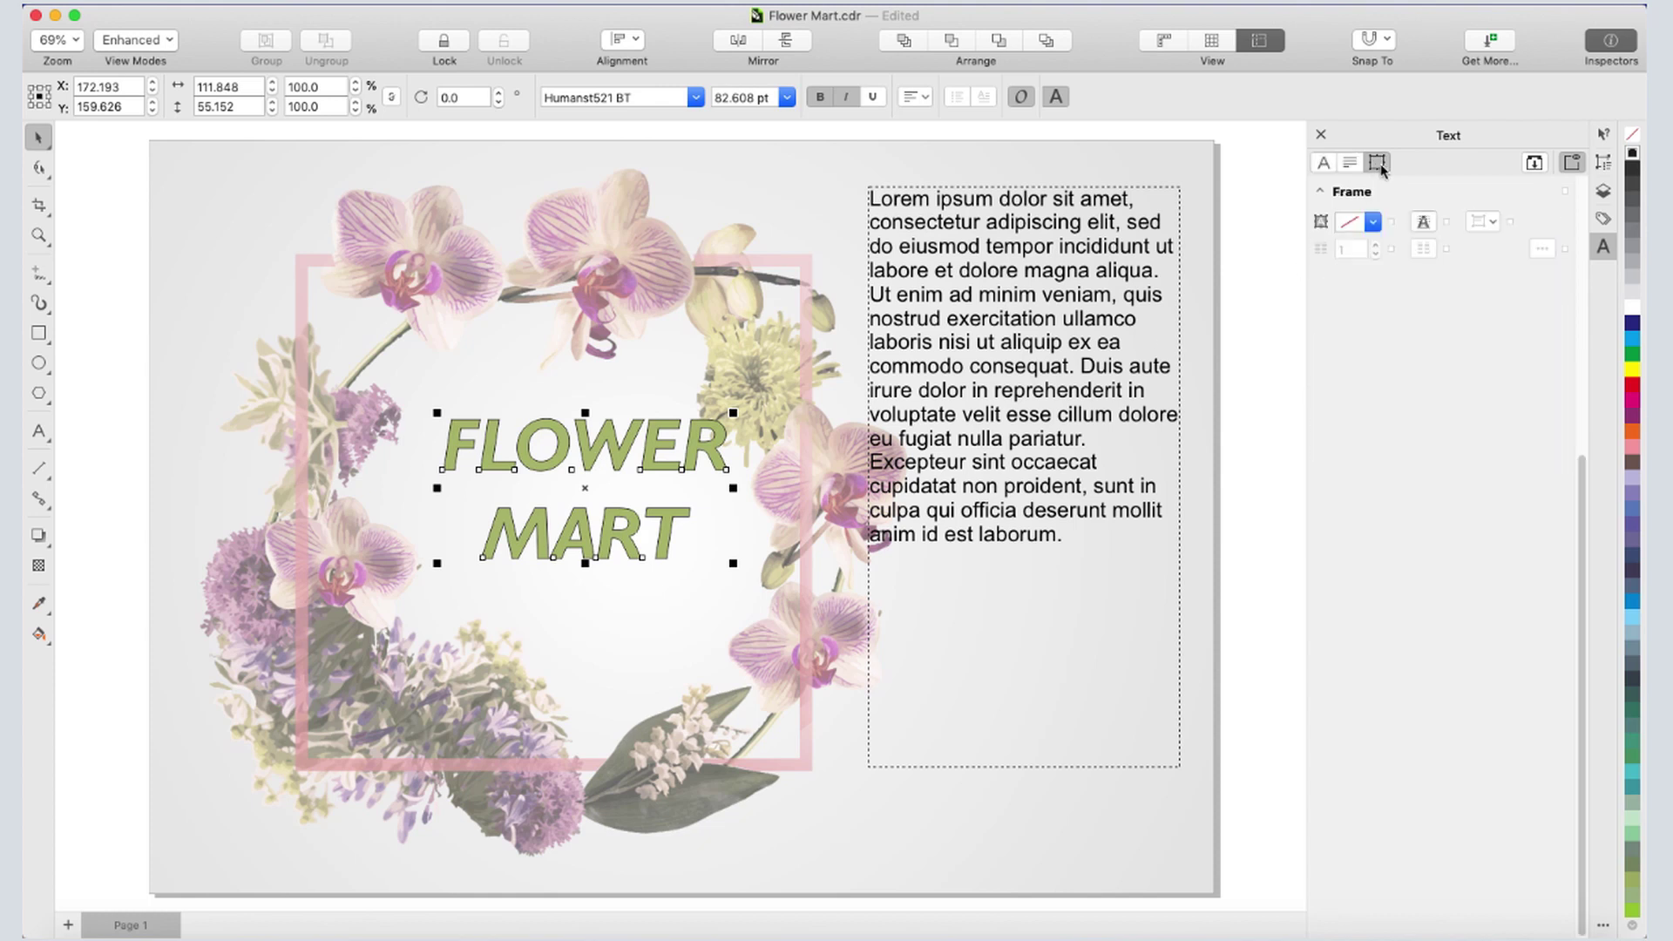
pyautogui.click(1324, 162)
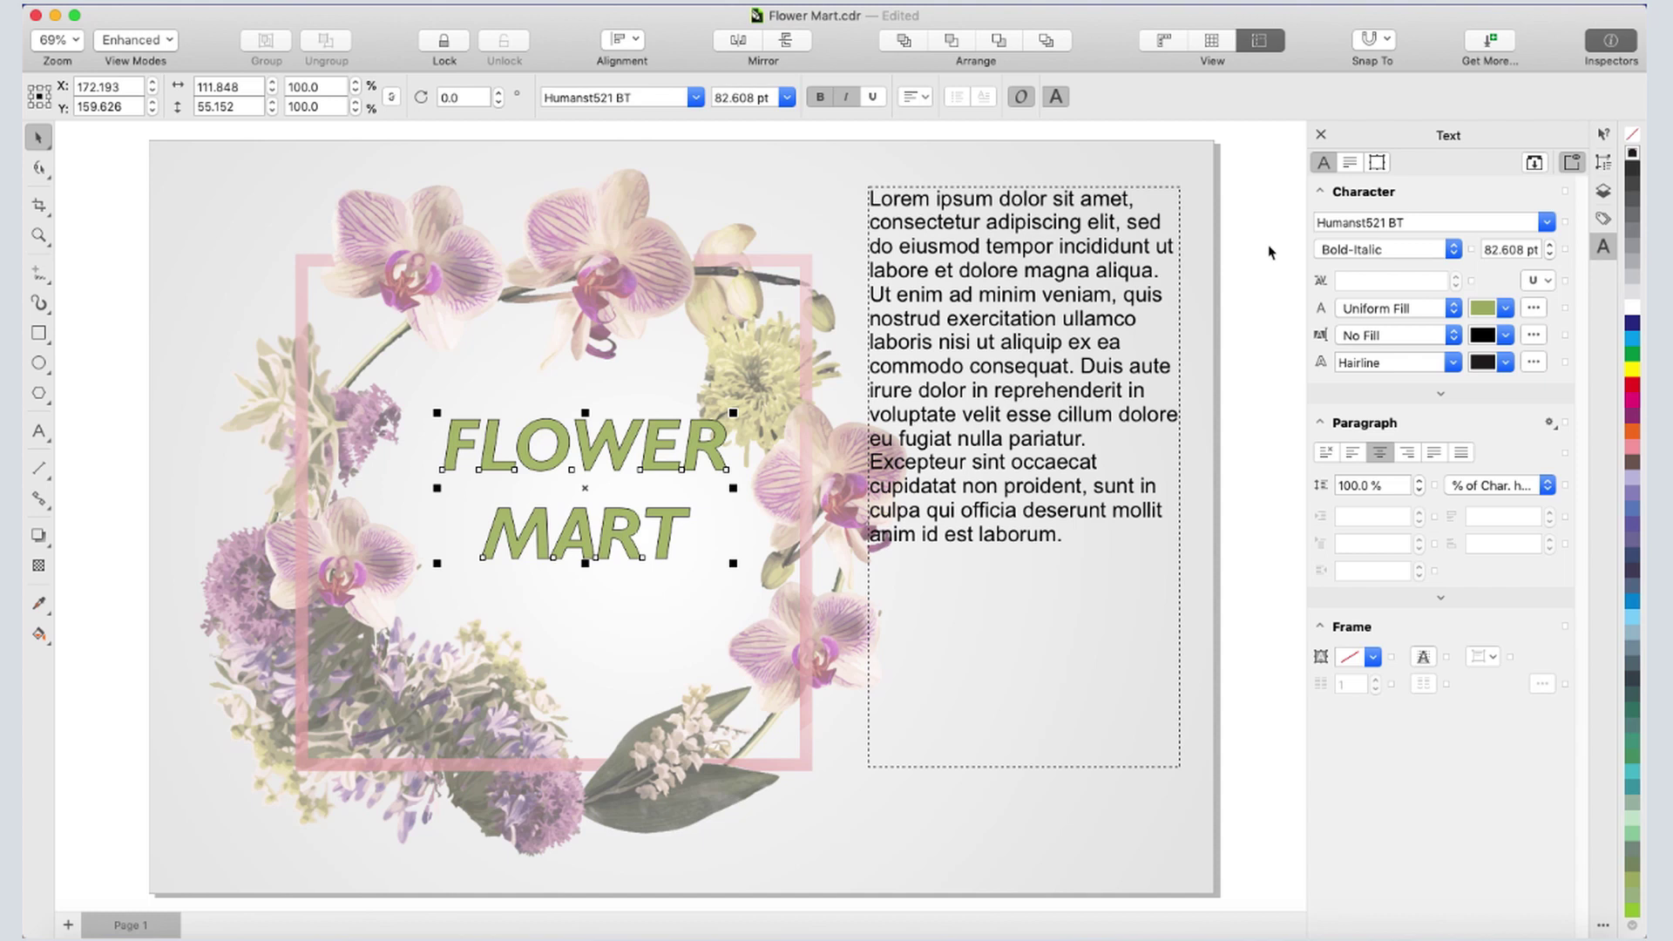
pyautogui.click(1401, 249)
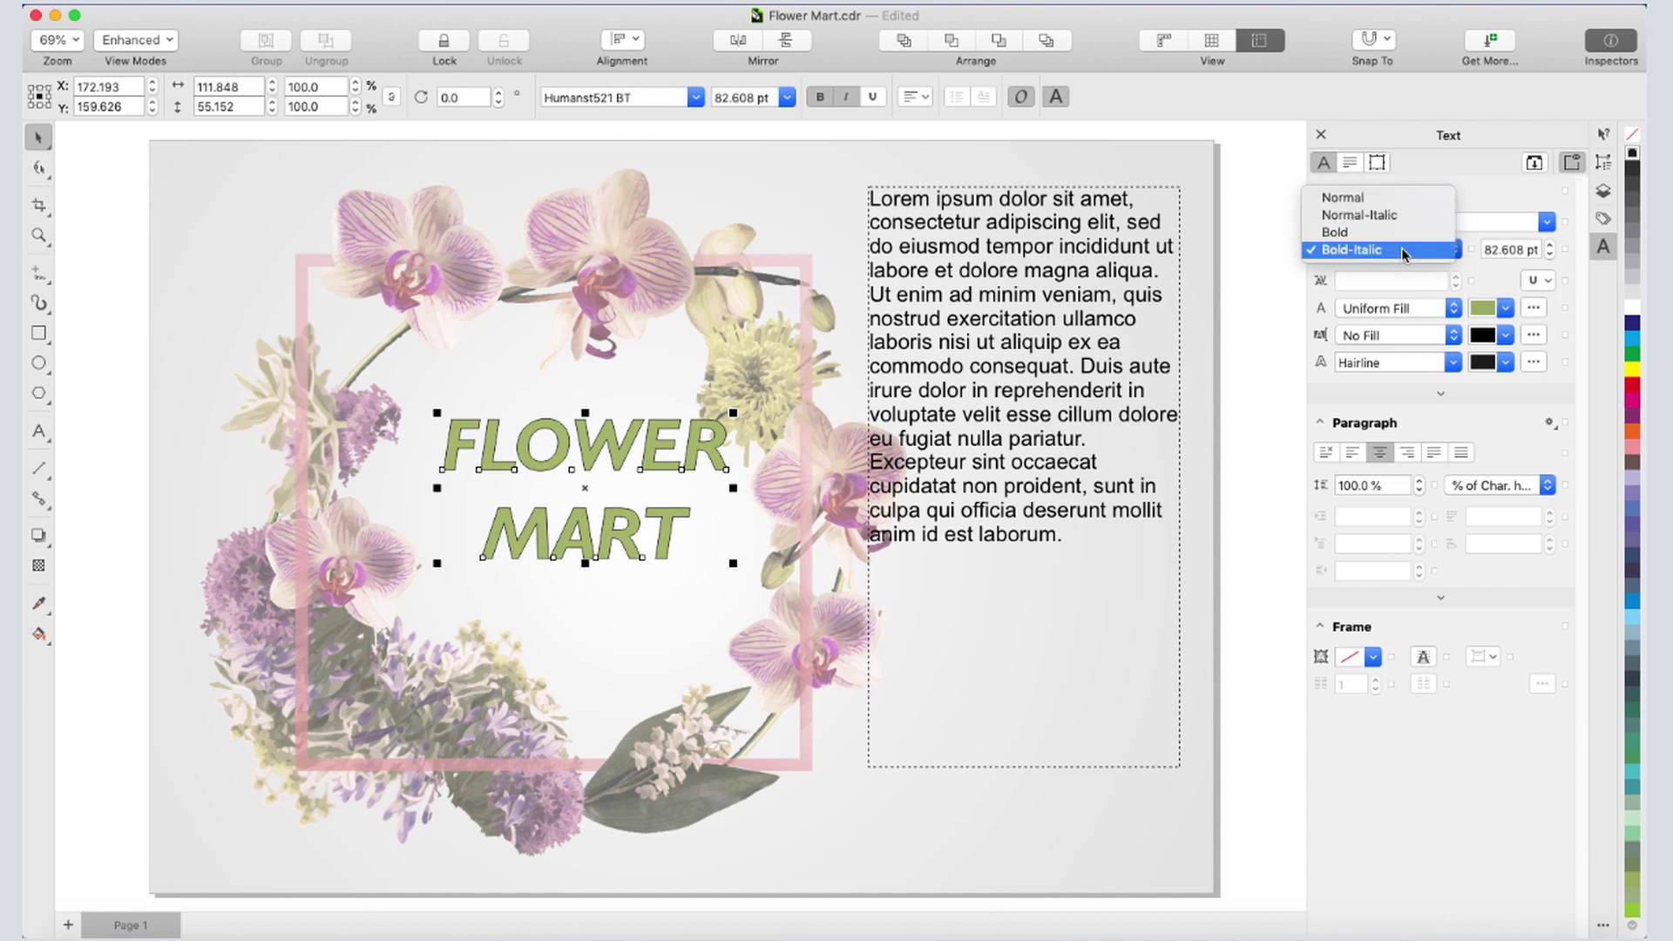
pyautogui.click(1281, 259)
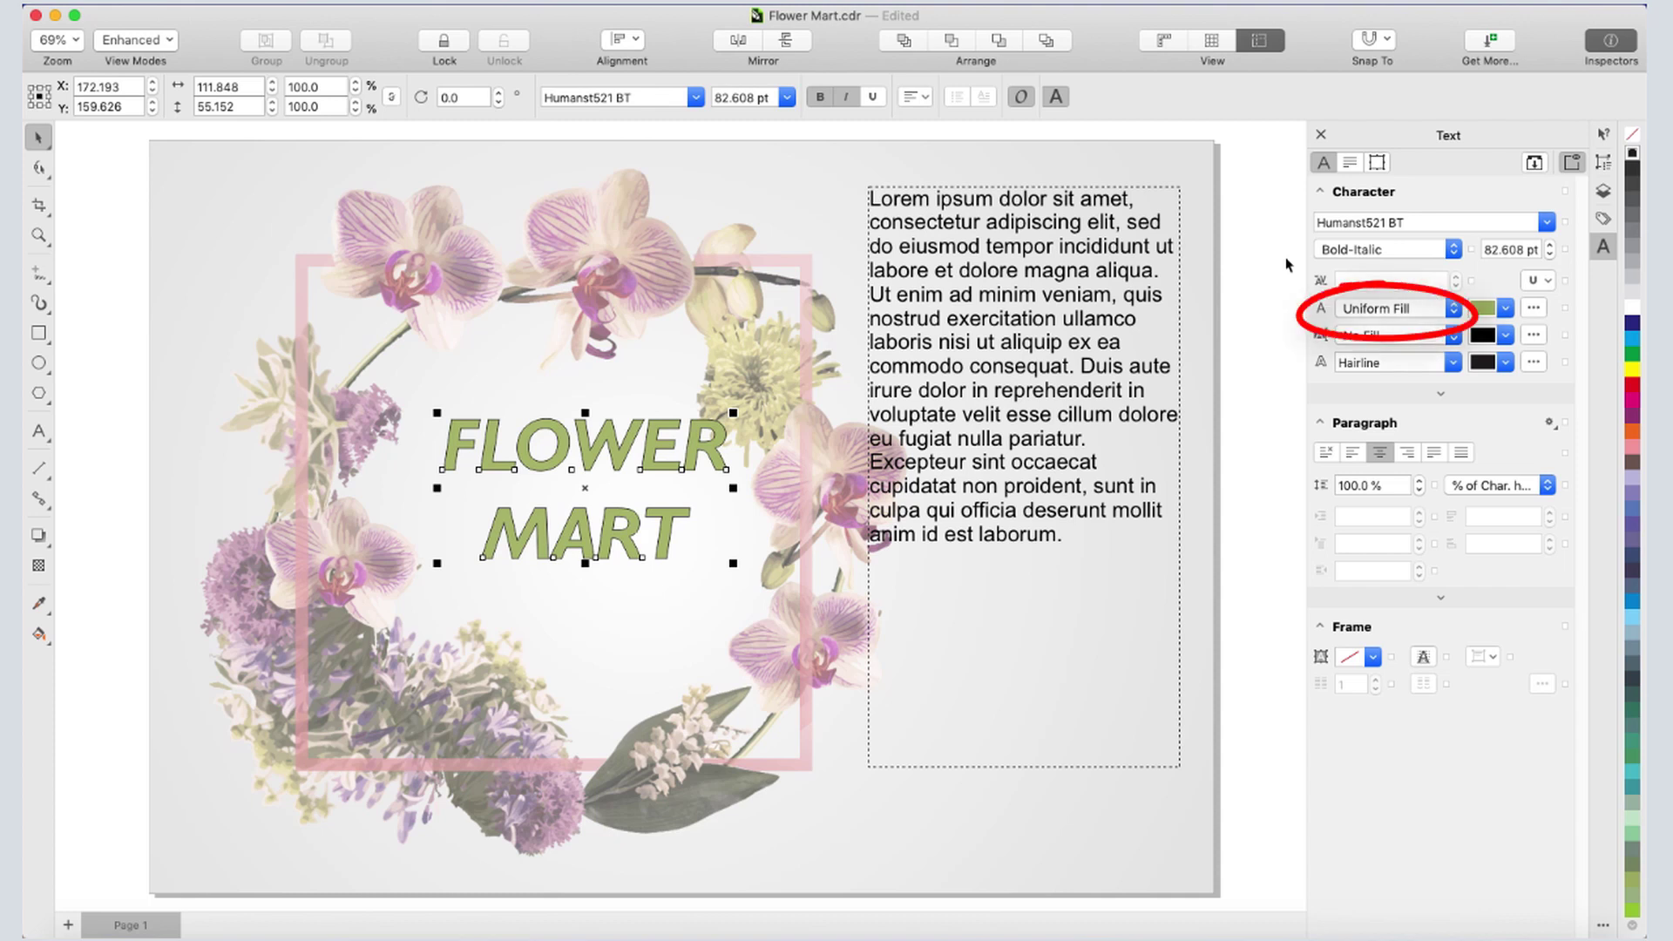
# Change the FLOWER MART text fill to pink via the colour picker
pyautogui.click(1489, 319)
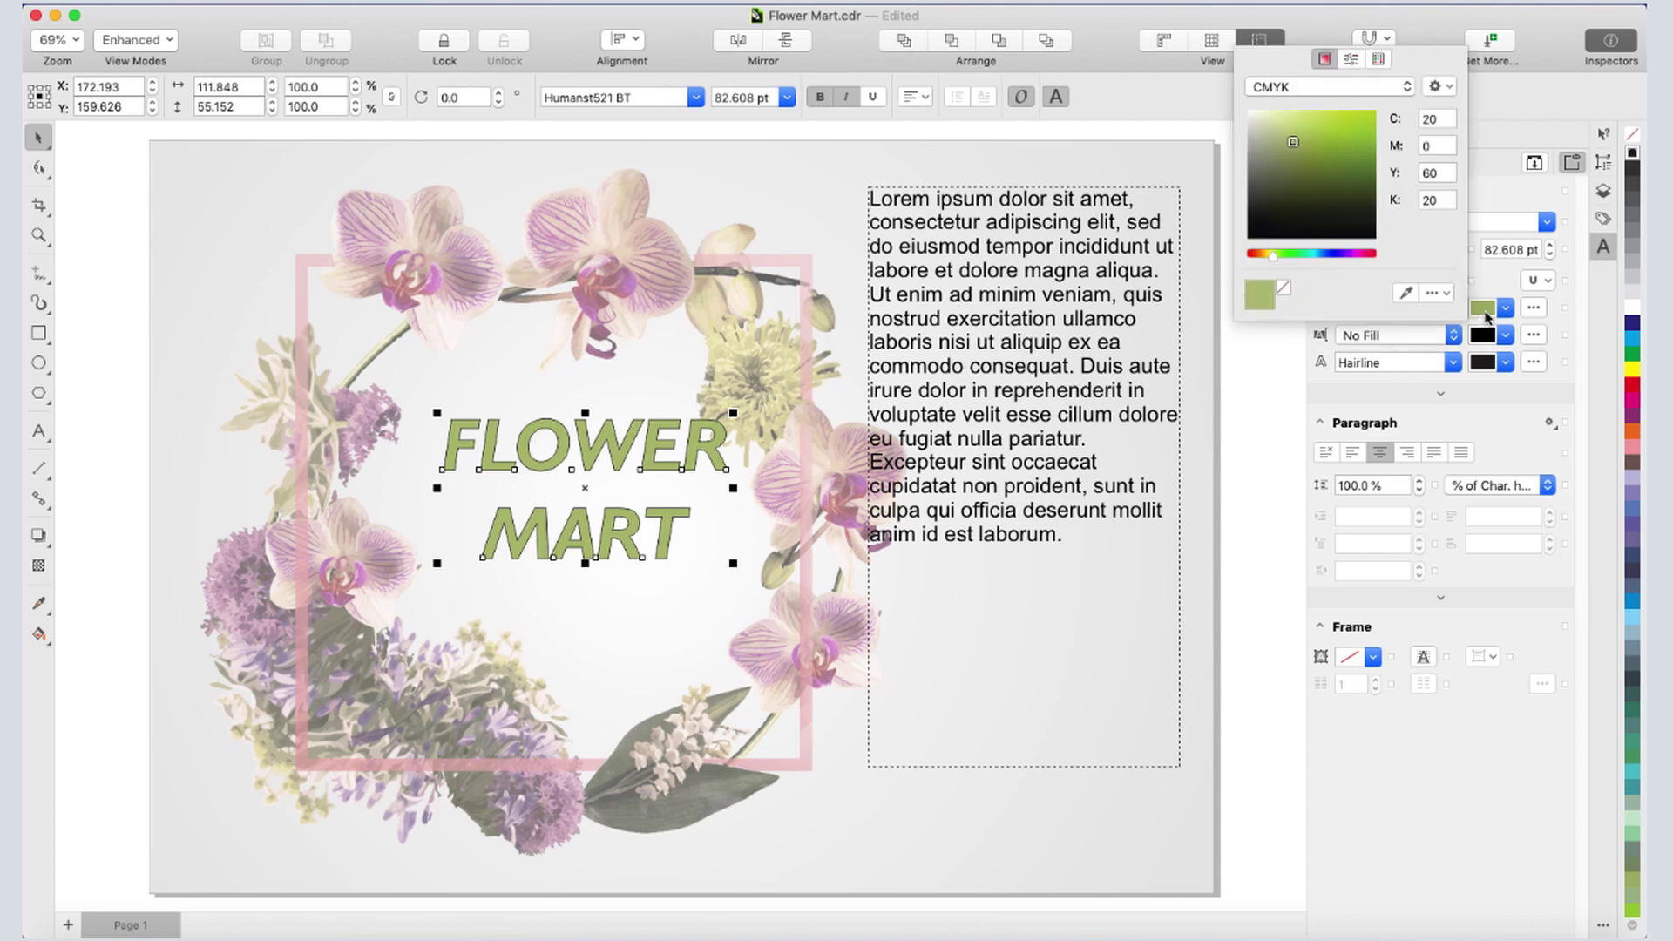
pyautogui.click(1352, 254)
pyautogui.click(1271, 120)
pyautogui.click(1263, 357)
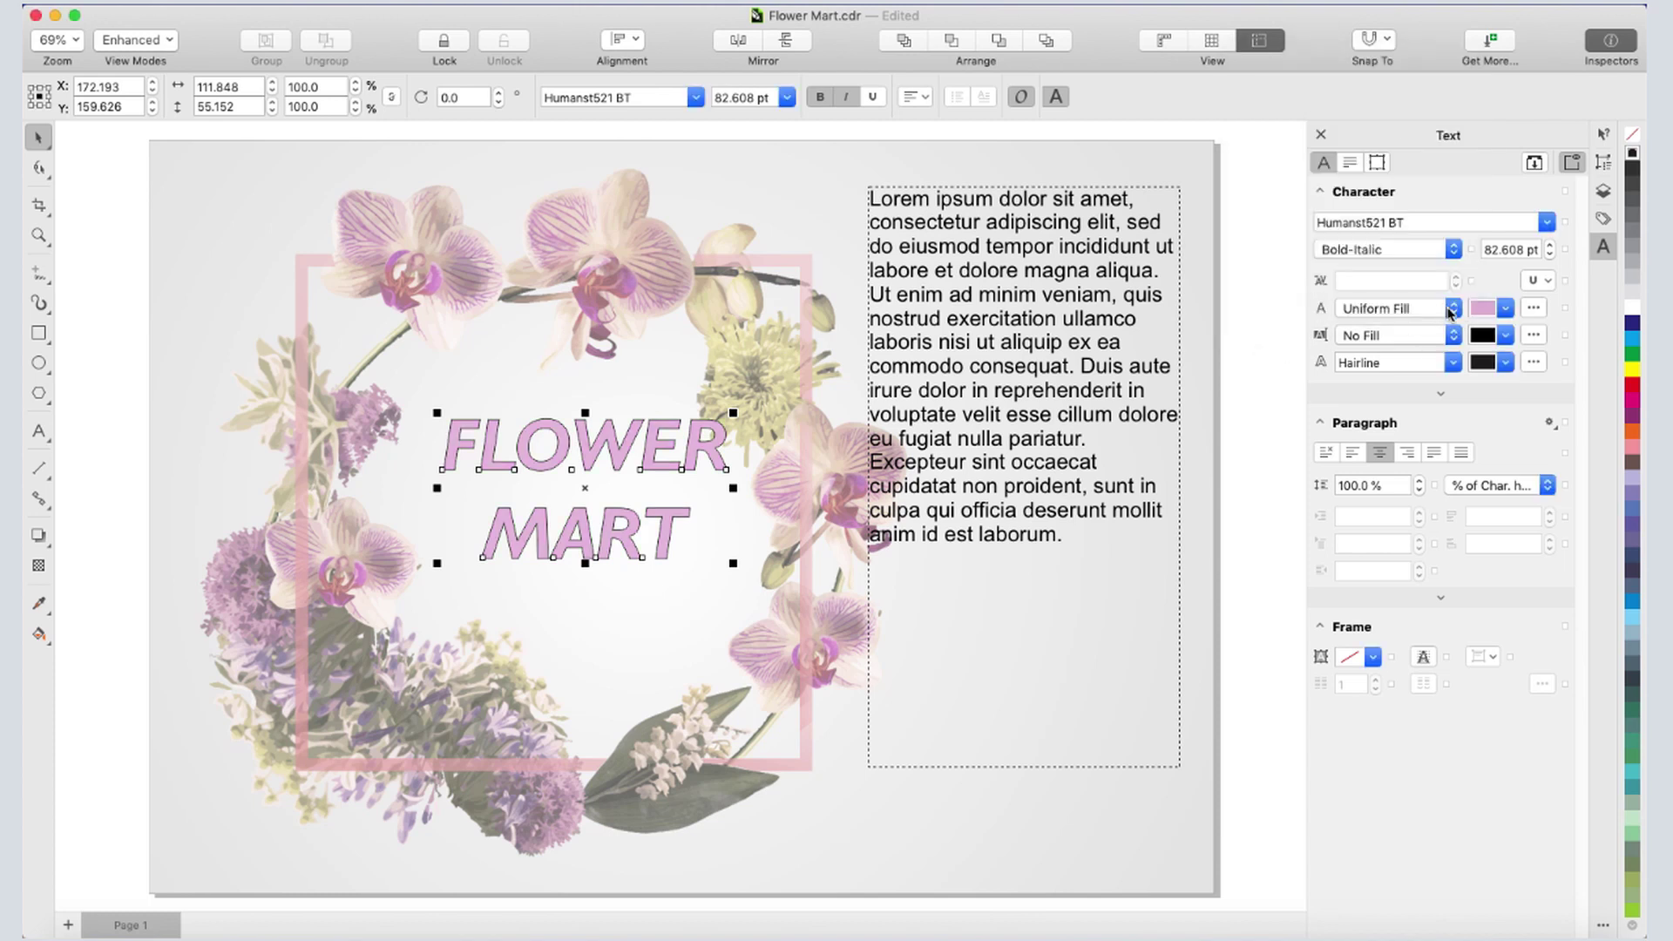
pyautogui.click(1451, 312)
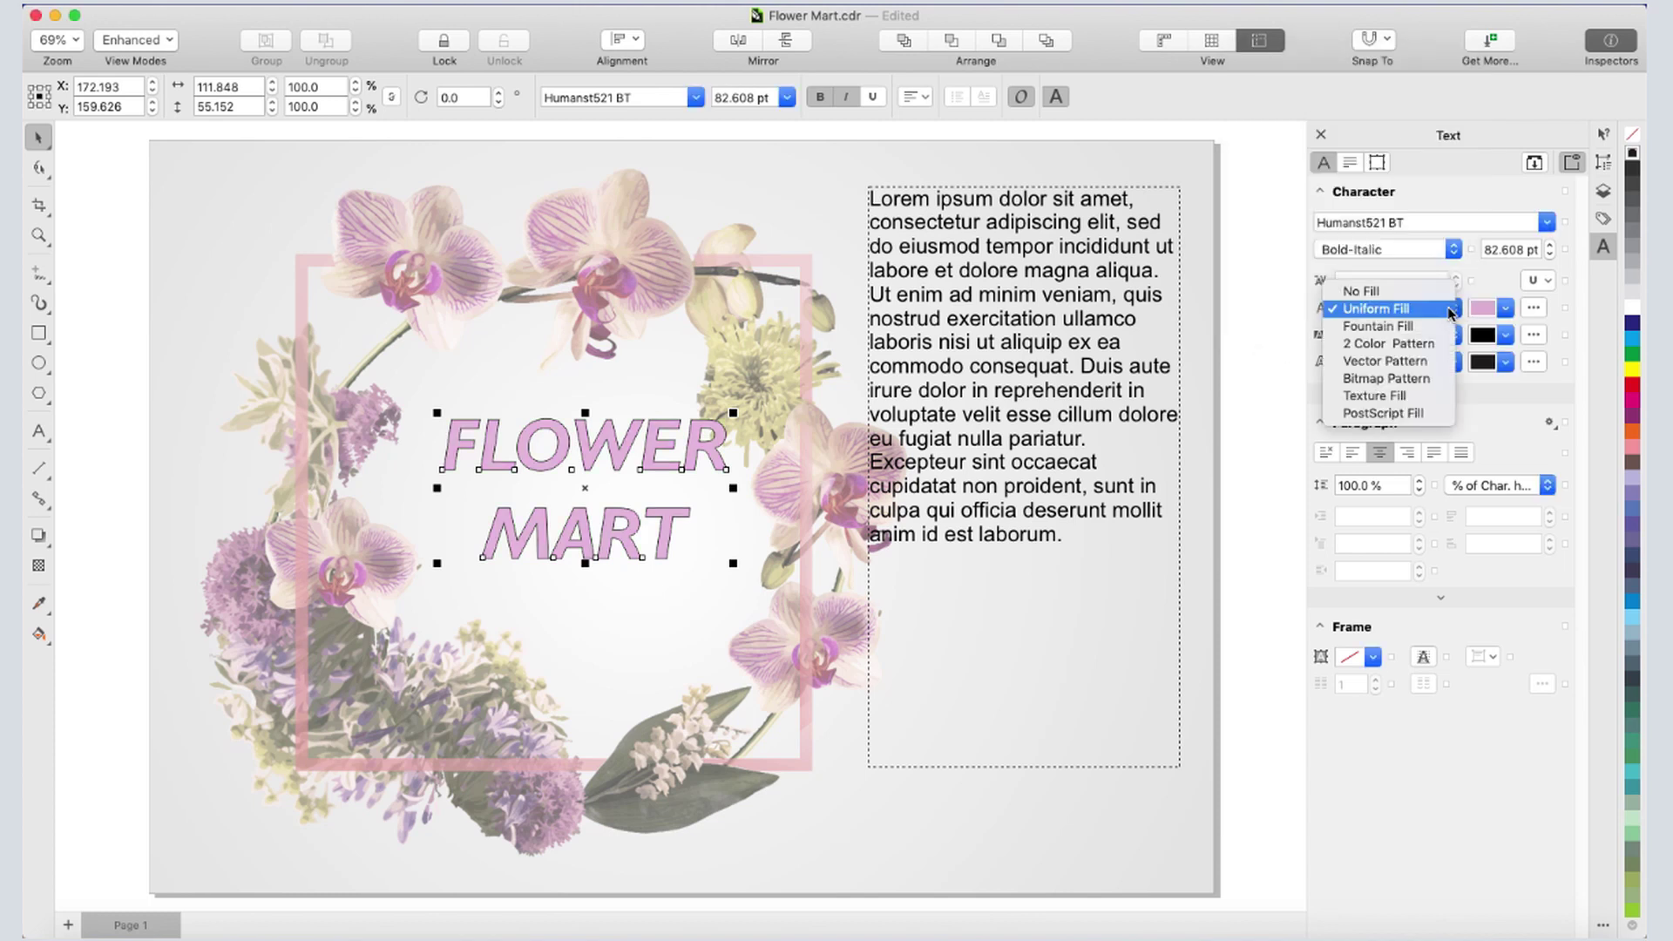
pyautogui.click(1282, 315)
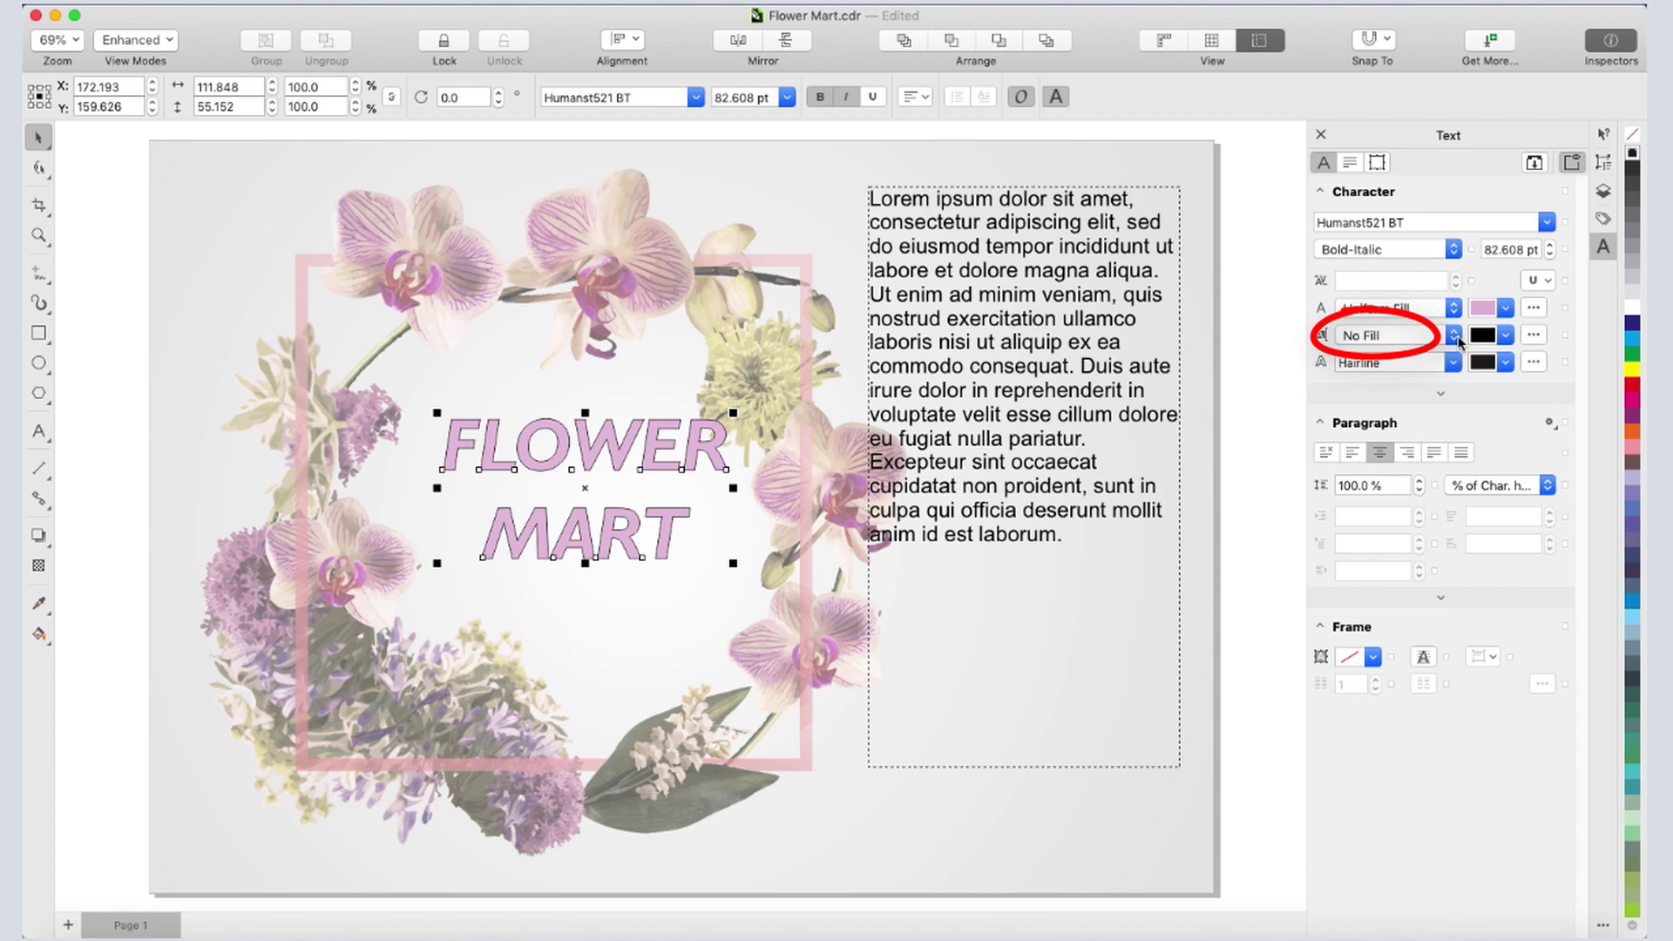
# Give FLOWER MART a solid pale mint-green background fill
pyautogui.click(1452, 335)
pyautogui.click(1380, 356)
pyautogui.click(1505, 334)
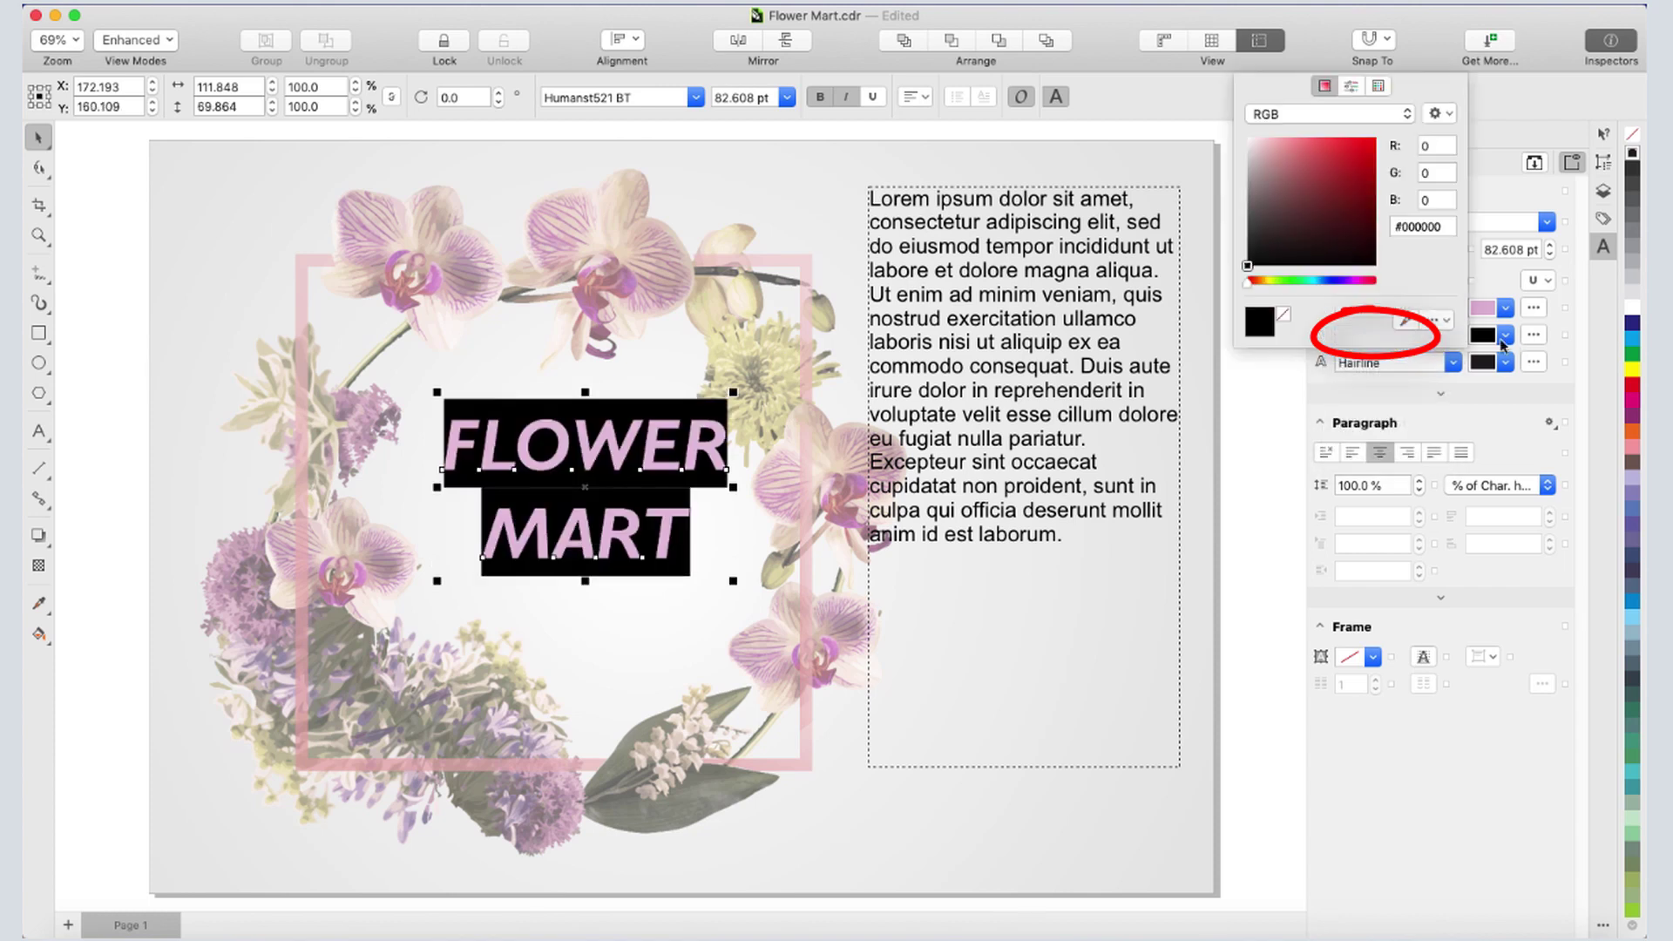
pyautogui.click(1295, 280)
pyautogui.click(1262, 153)
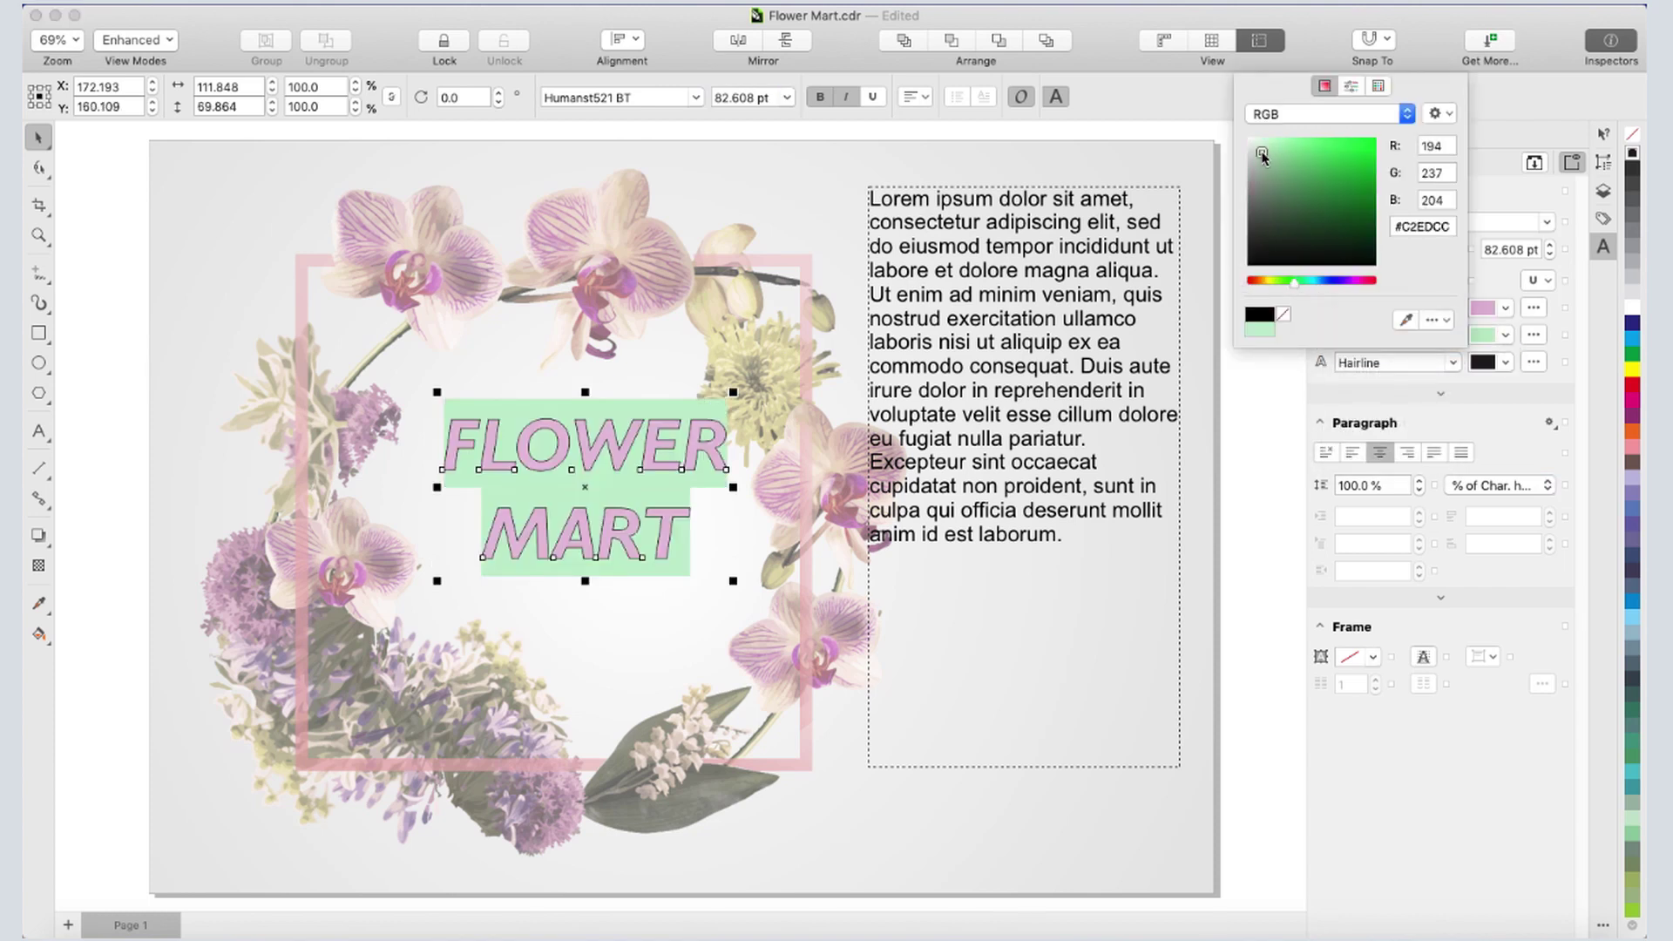
pyautogui.click(1265, 379)
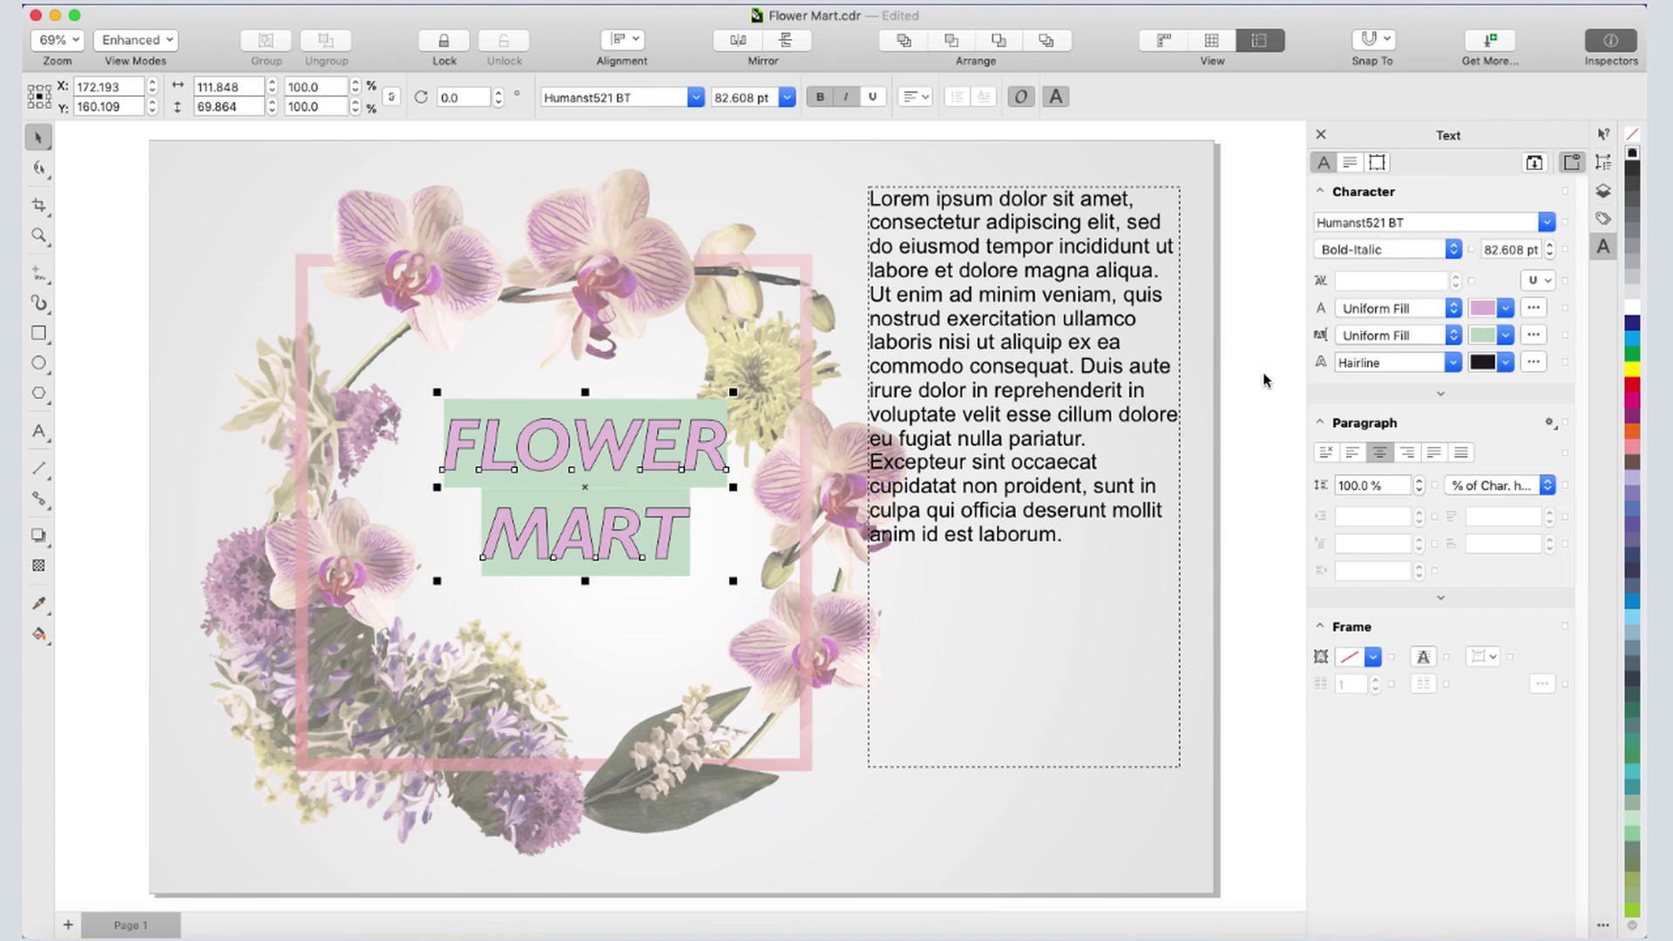
# Thicken the lettering outline to 0.5 mm
pyautogui.click(1451, 362)
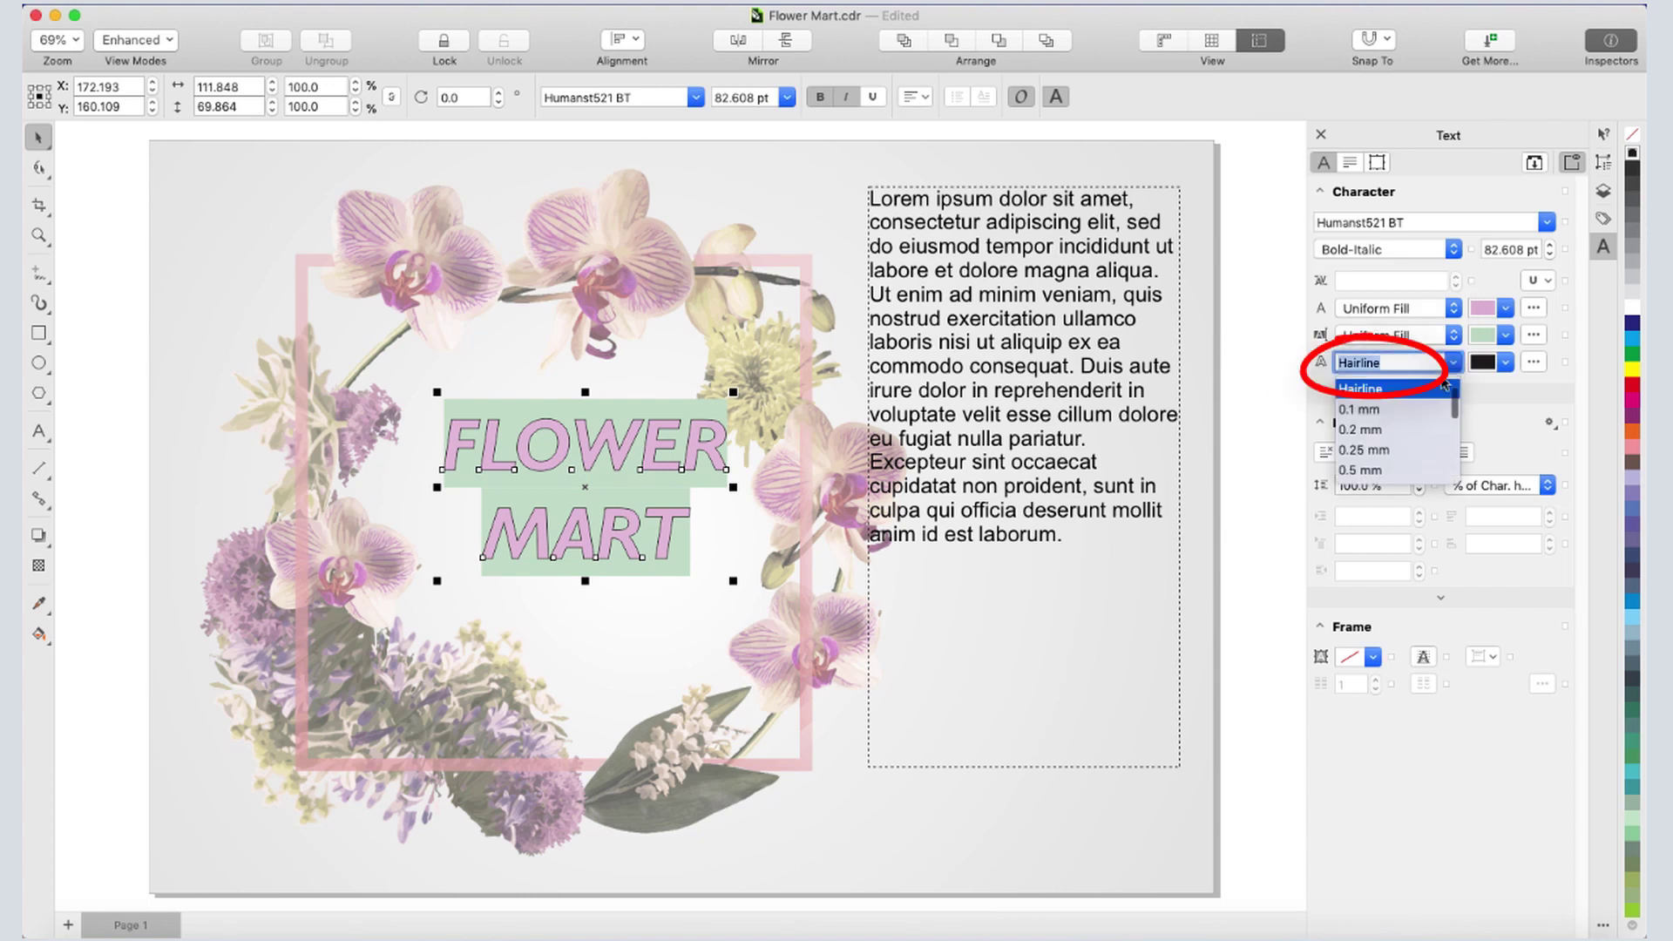
pyautogui.click(1360, 470)
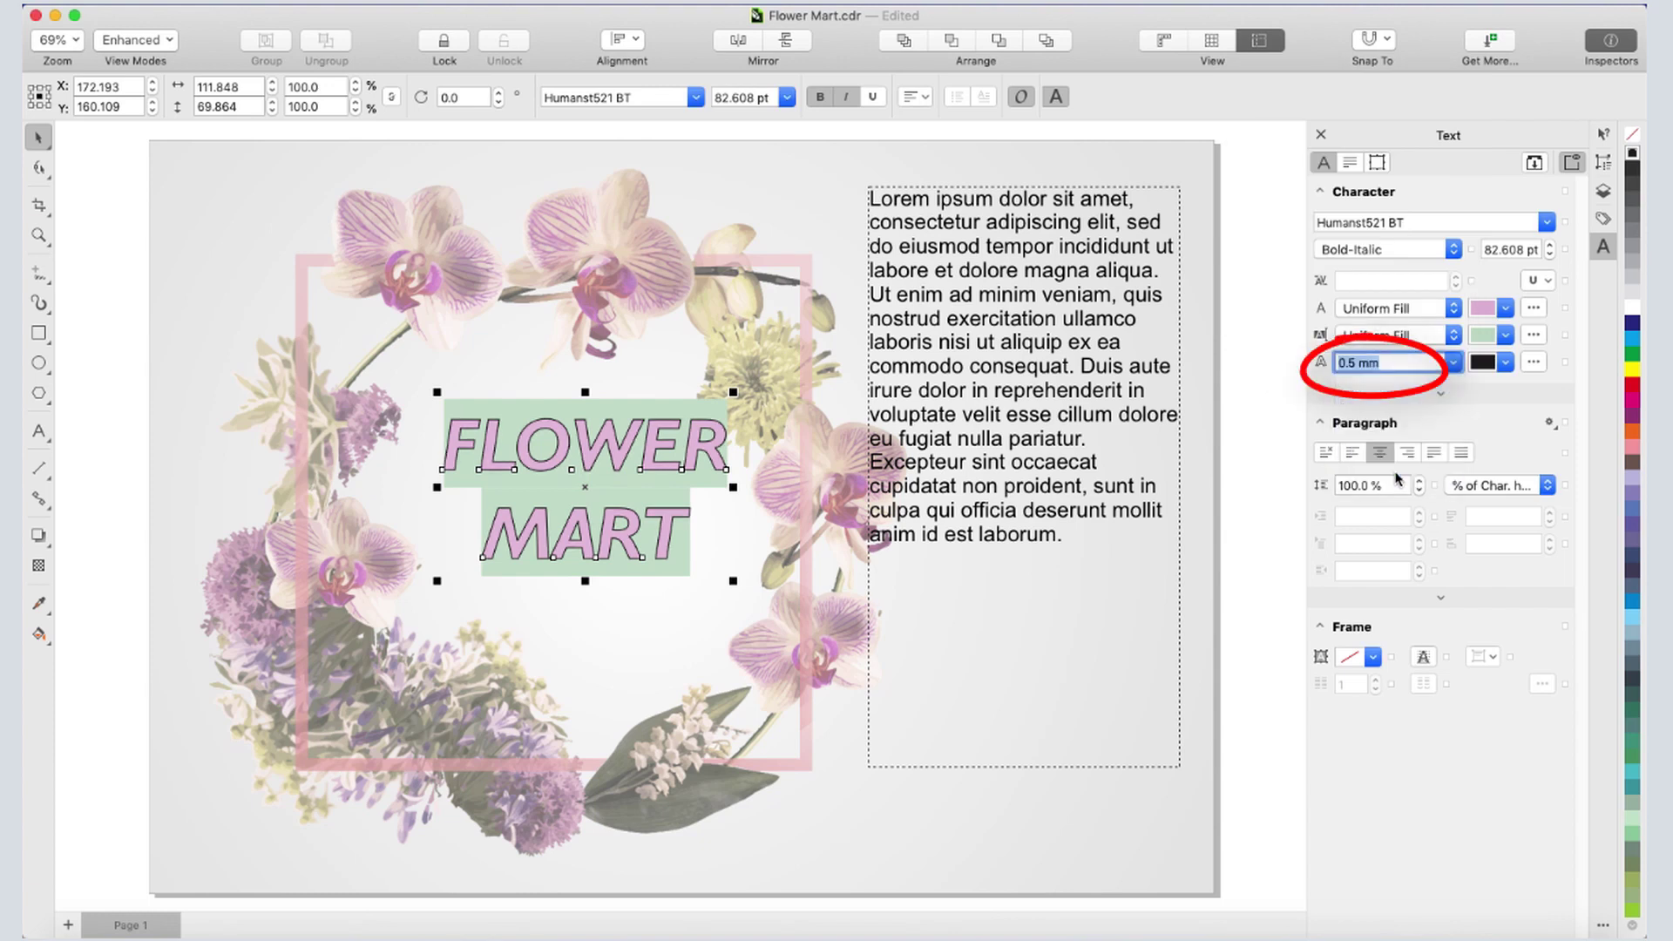
pyautogui.press('Escape')
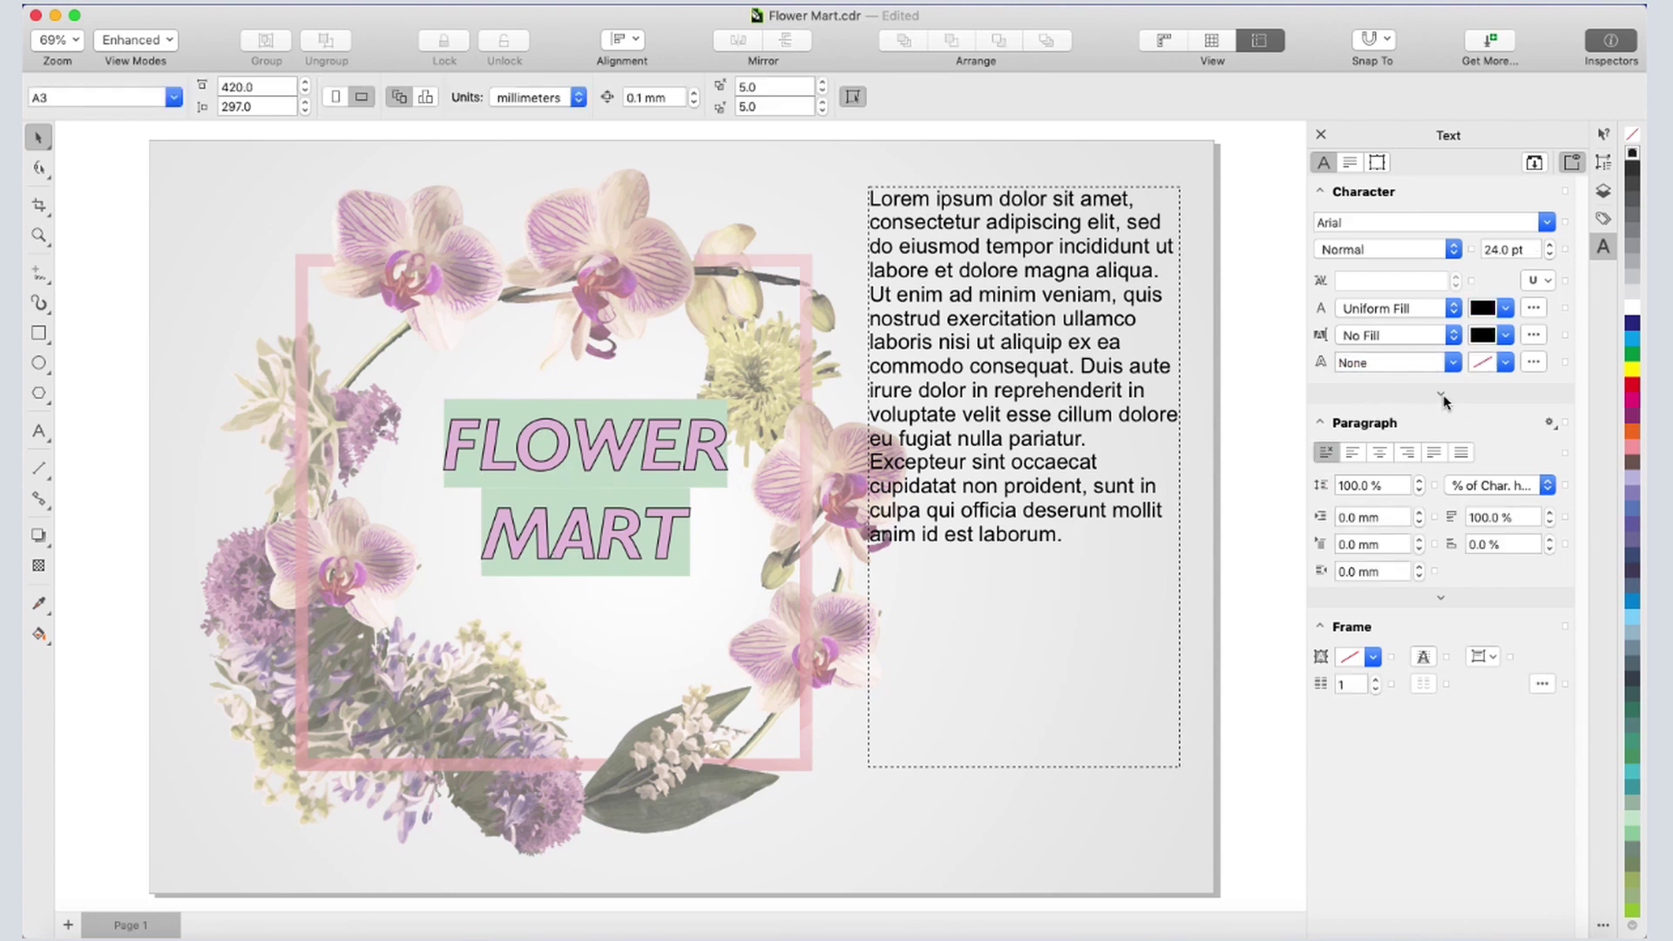
pyautogui.click(1442, 393)
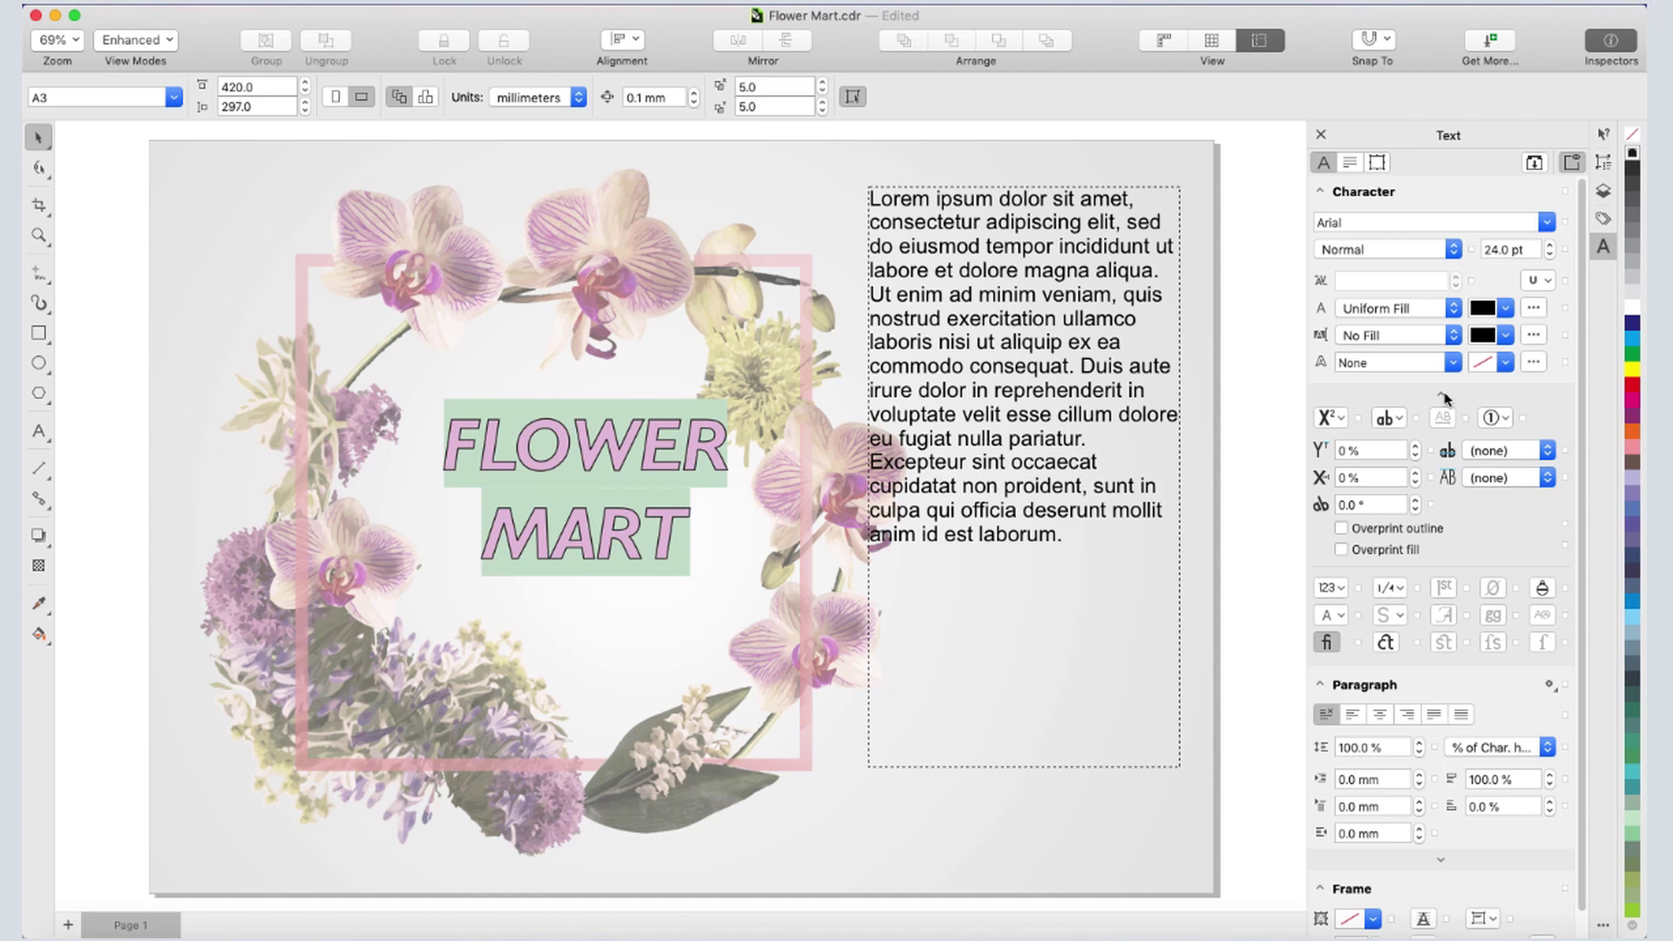
pyautogui.click(1447, 397)
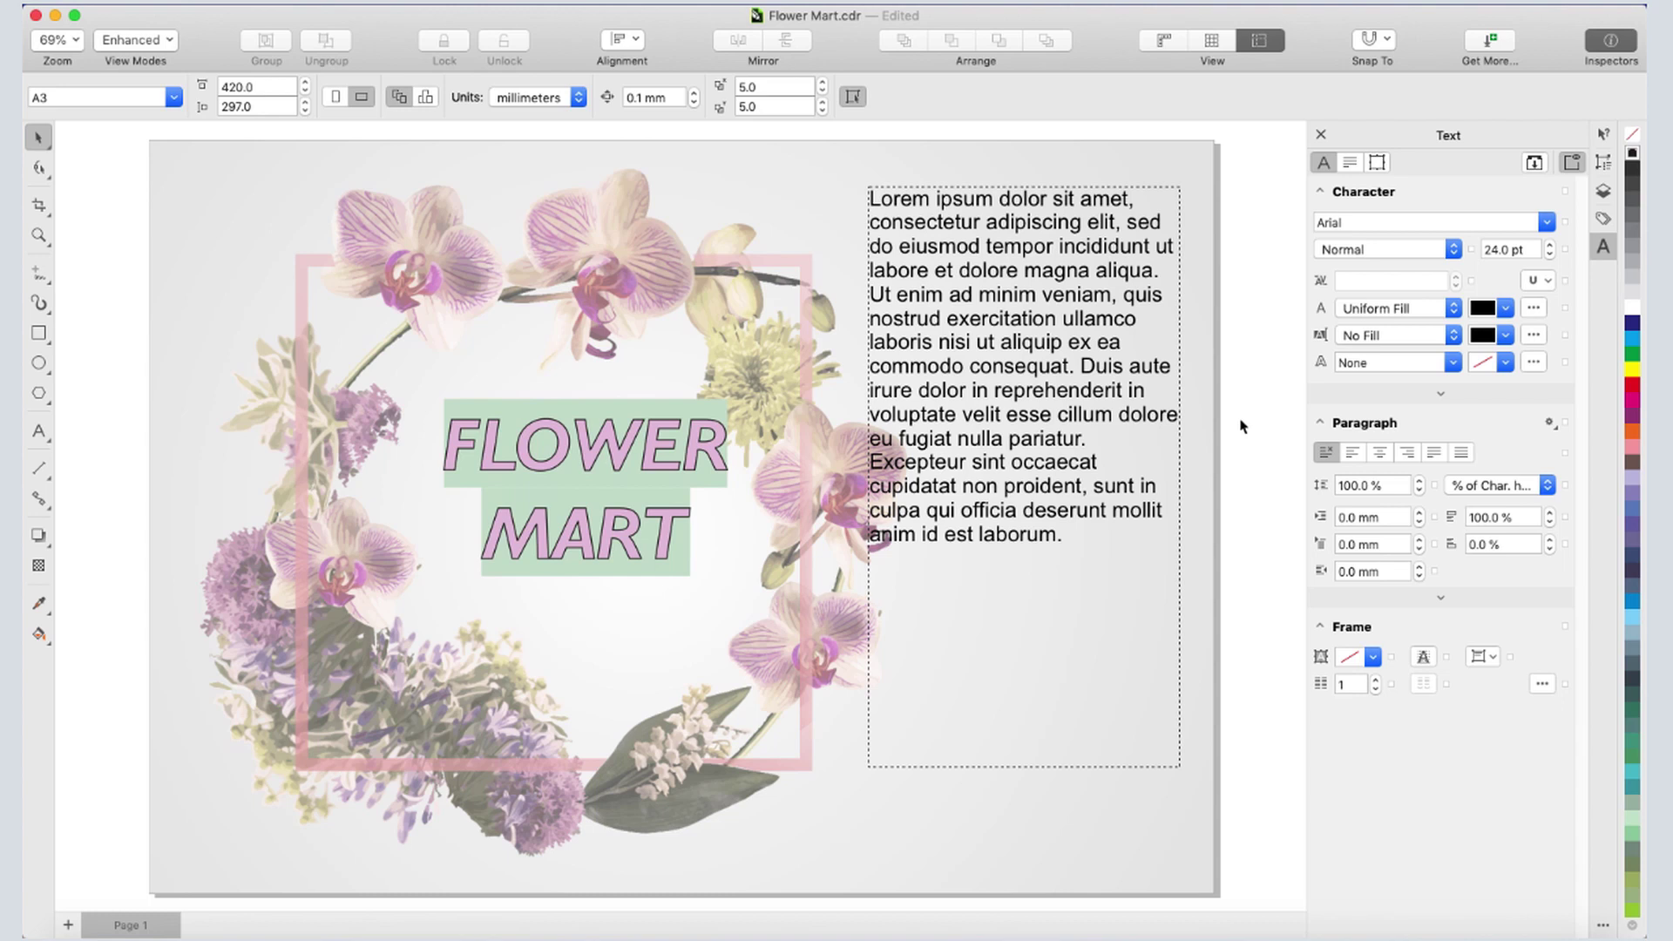
# Try centre and right alignment and a line-spacing change, keeping left alignment at 100%
pyautogui.click(1139, 393)
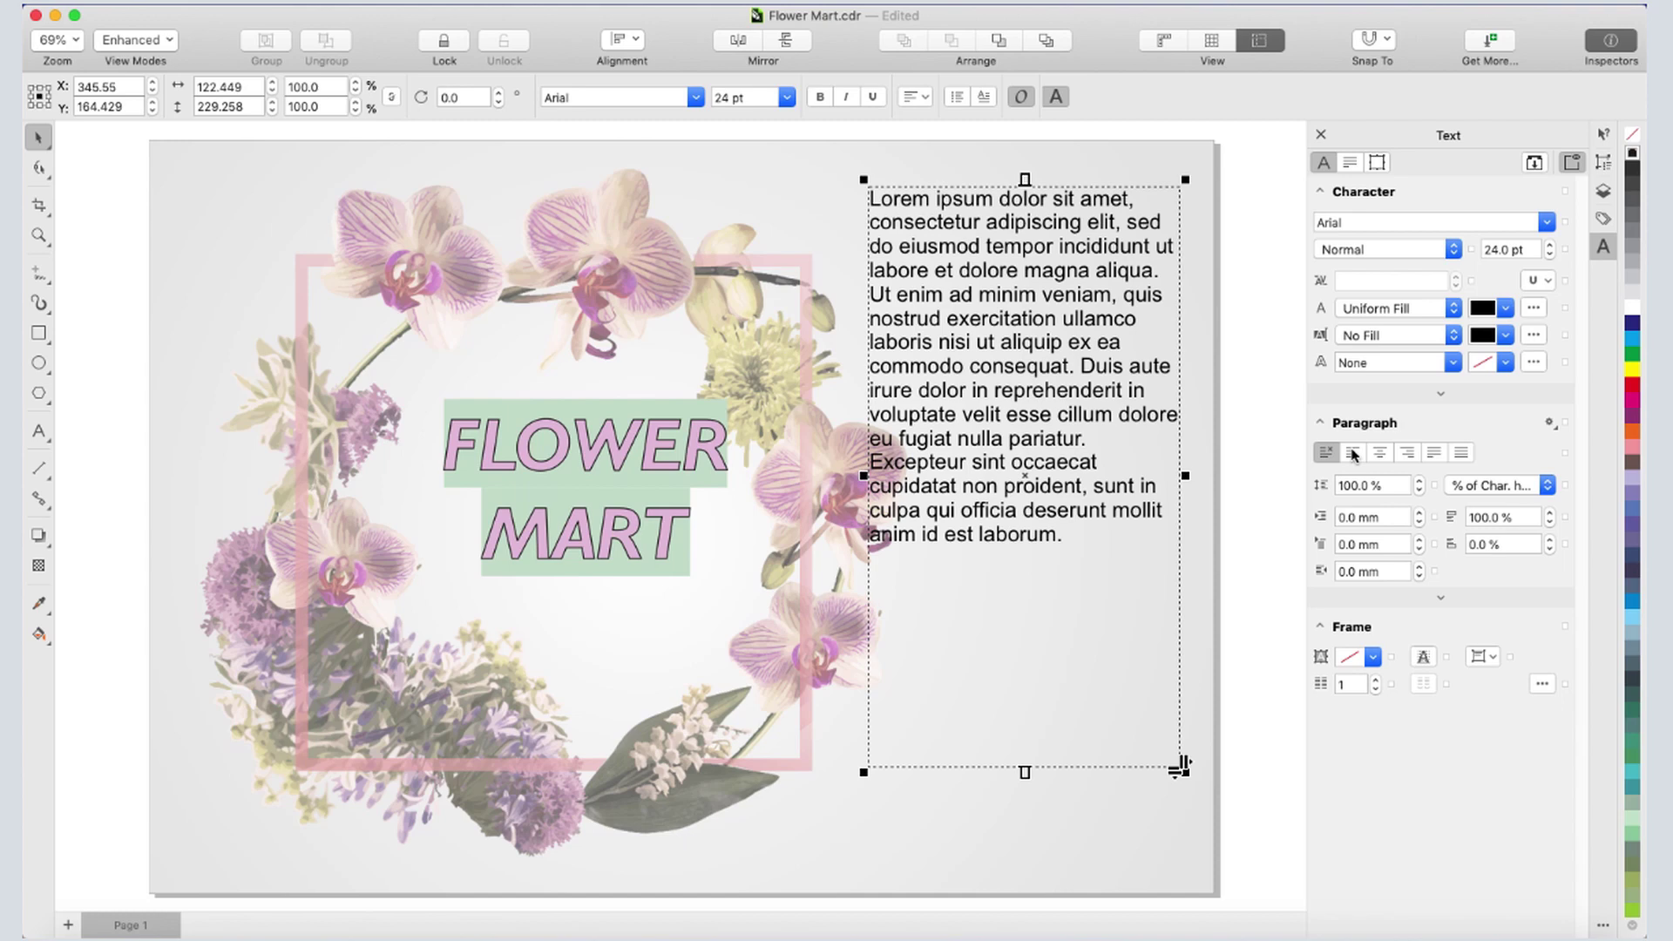
pyautogui.click(1380, 452)
pyautogui.click(1410, 453)
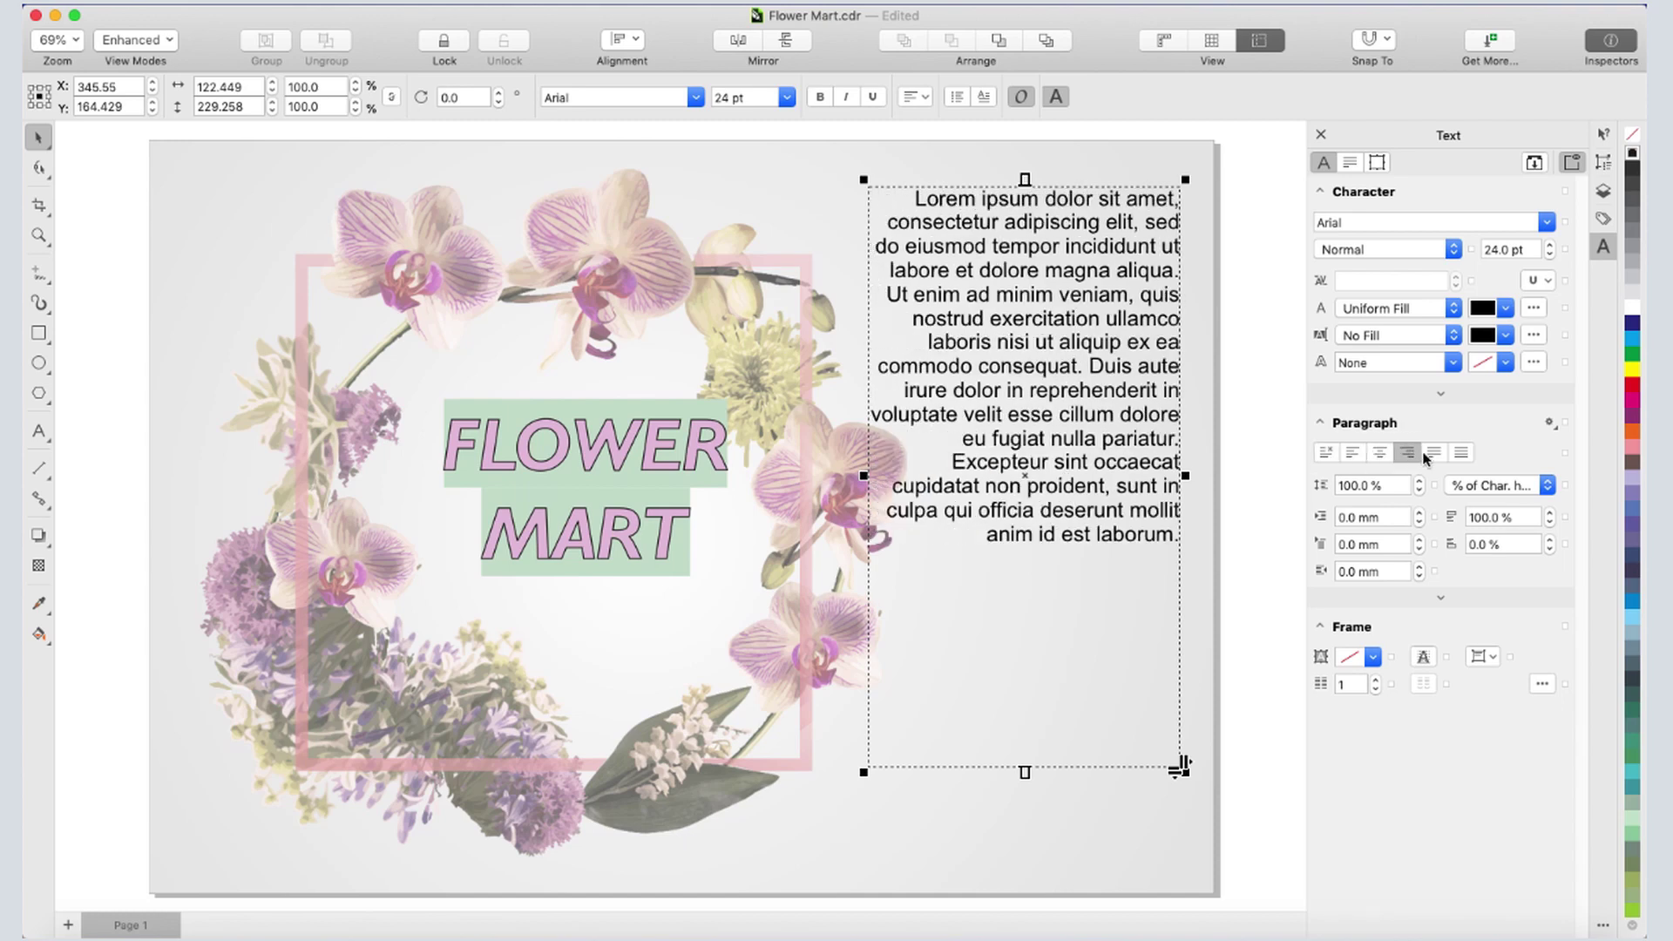
pyautogui.click(1356, 453)
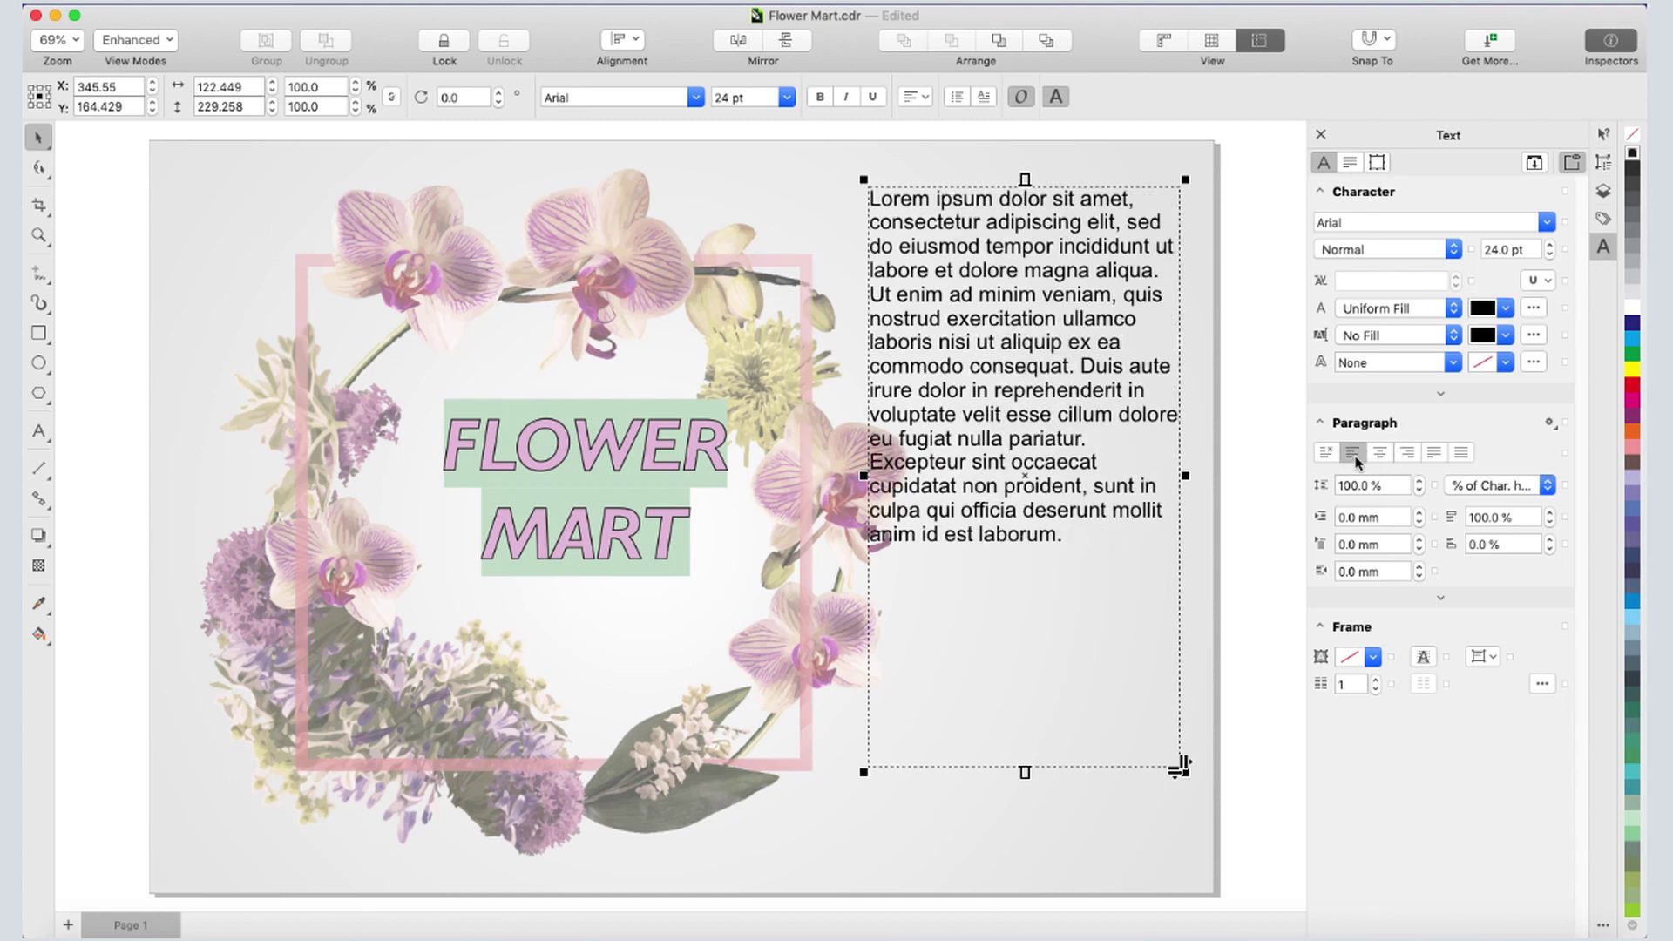
pyautogui.click(1422, 479)
pyautogui.click(1421, 480)
# Test left, first-line and 8 mm right indents on the paragraphs, then reset them
pyautogui.click(1374, 518)
pyautogui.write('8')
pyautogui.press('Return')
pyautogui.click(1374, 544)
pyautogui.write('8')
pyautogui.press('Return')
pyautogui.write('0')
pyautogui.press('Return')
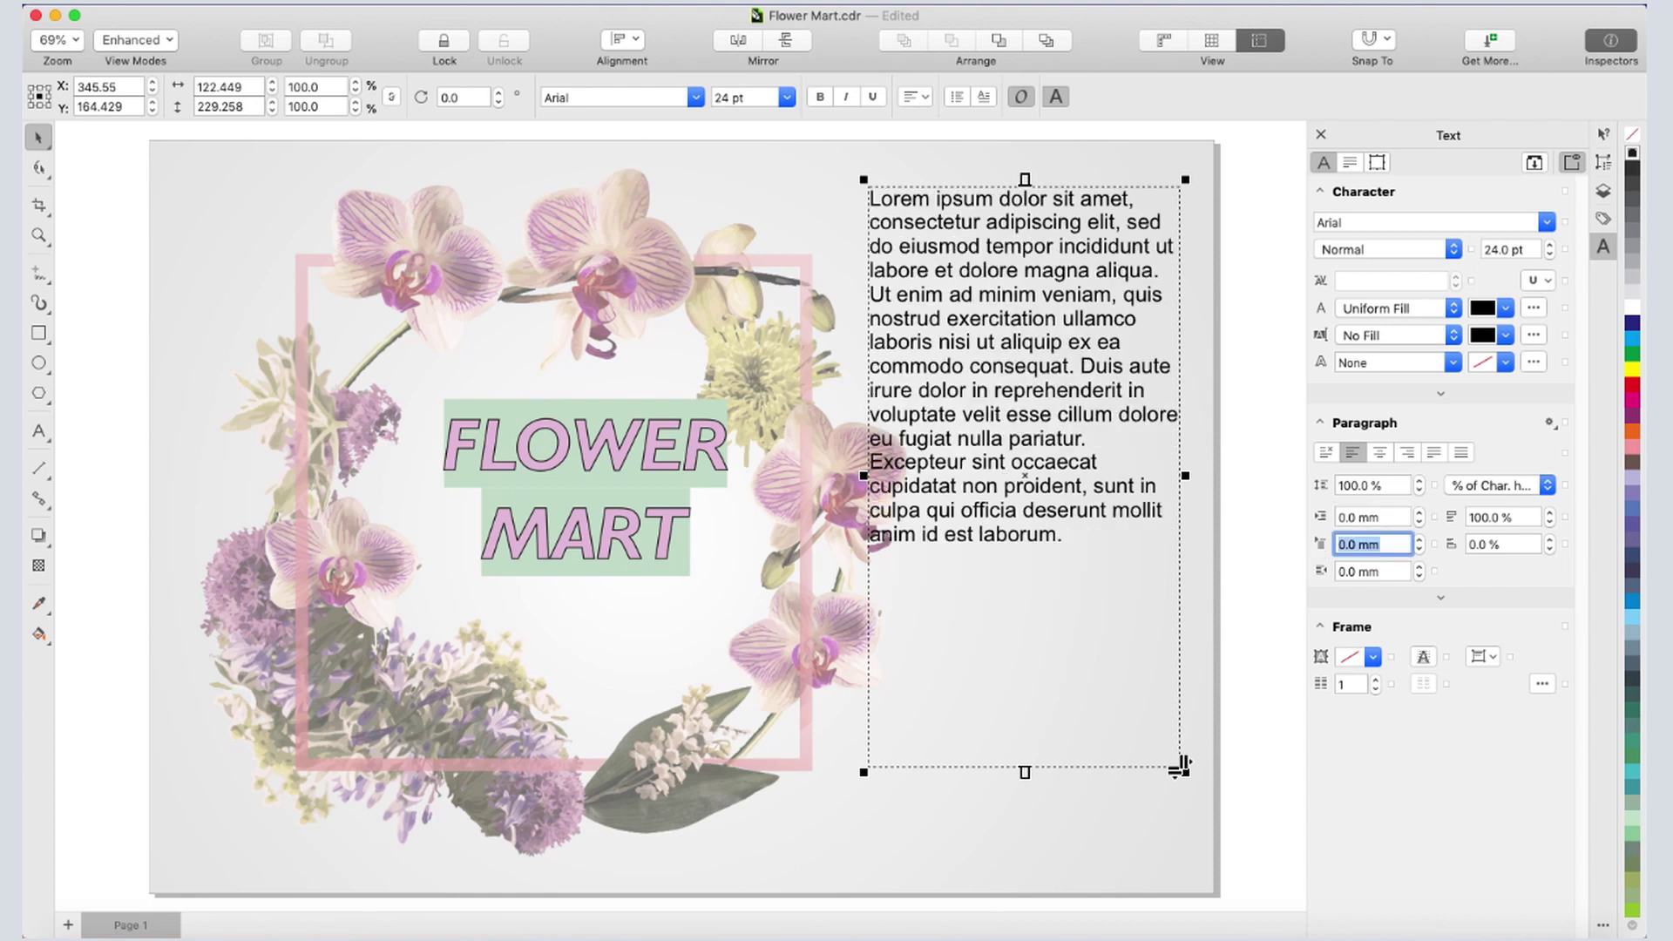
pyautogui.click(1372, 572)
pyautogui.write('8')
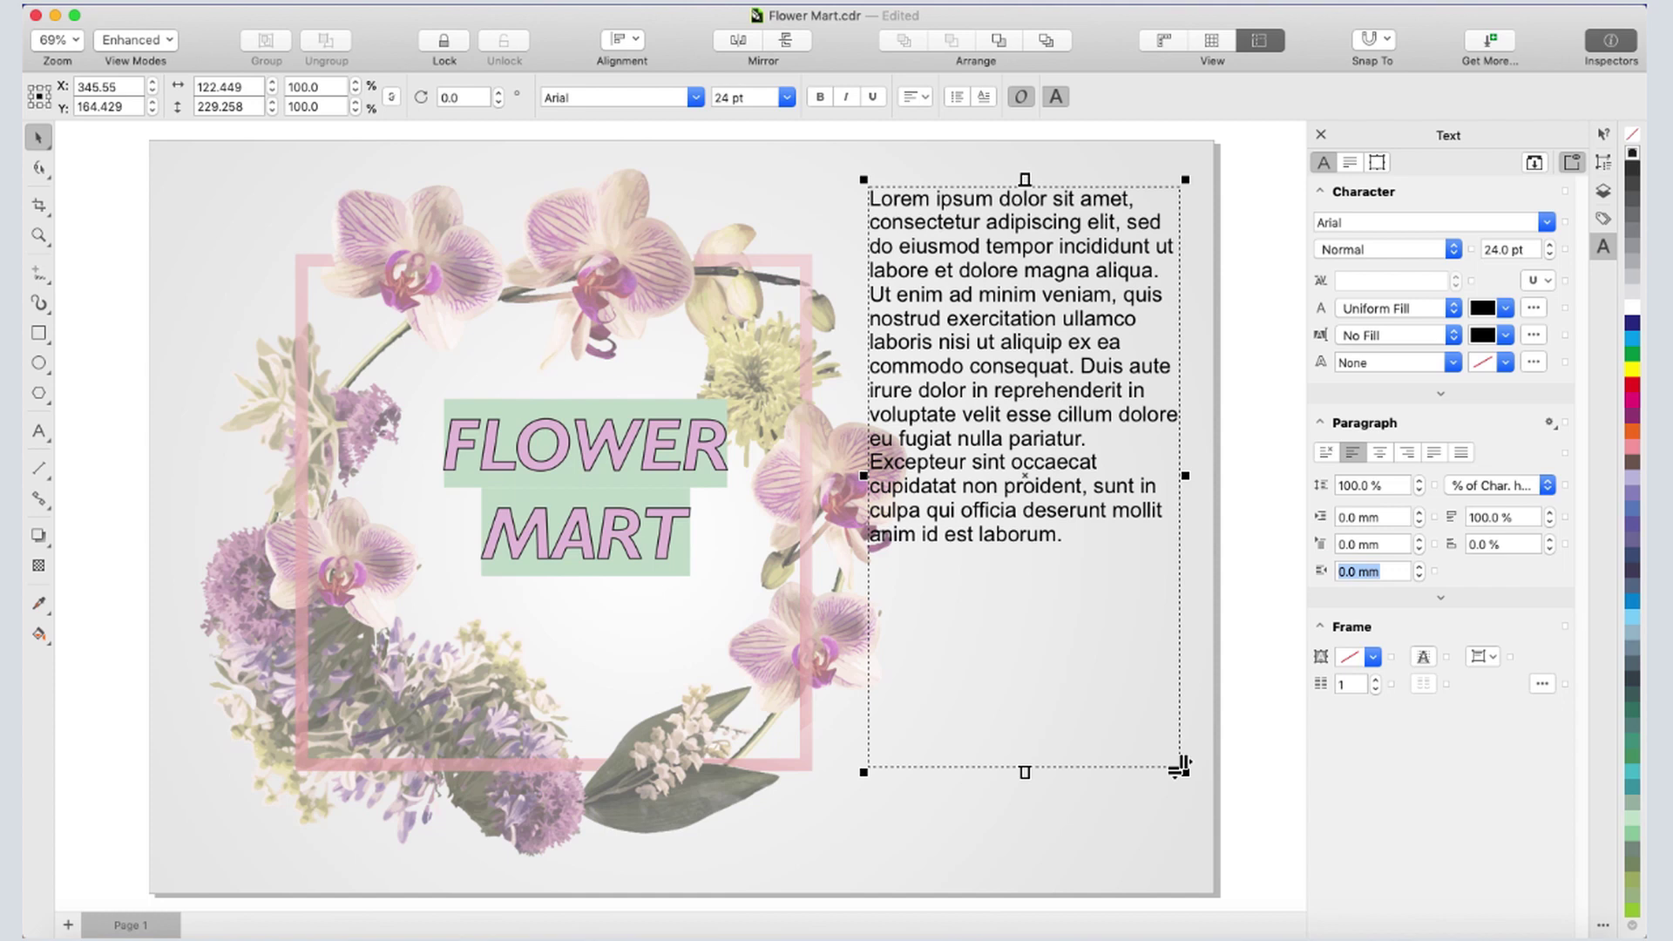
pyautogui.press('Return')
pyautogui.write('0')
pyautogui.press('Return')
# Raise the spacing between paragraphs to 170%
pyautogui.click(1551, 513)
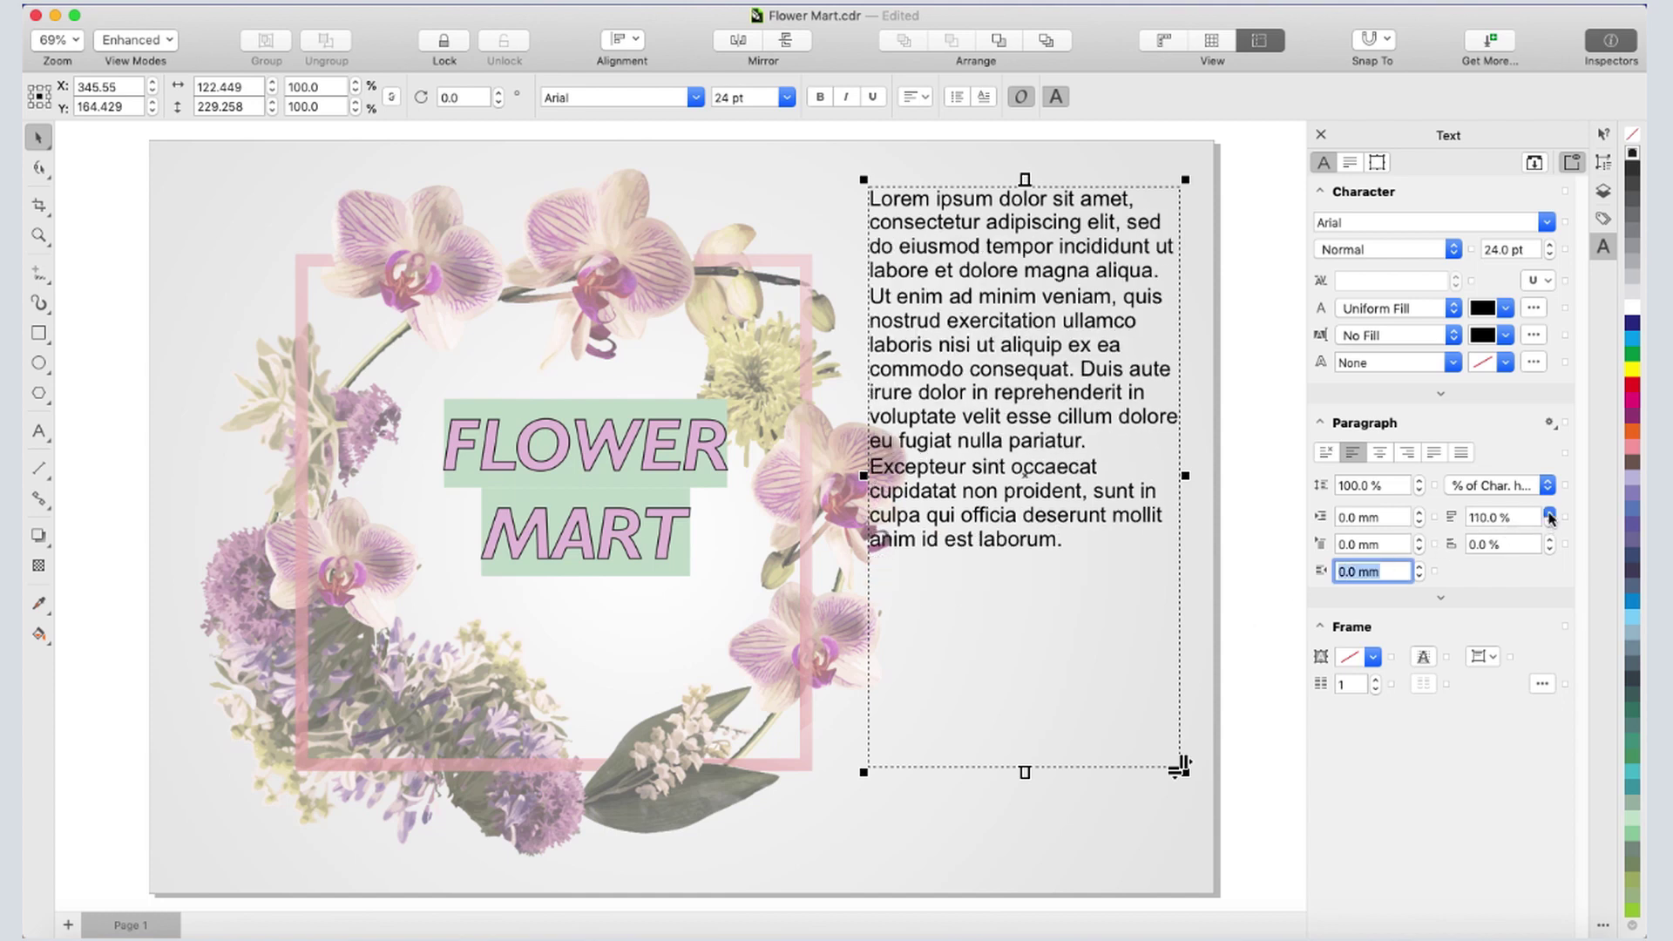
pyautogui.click(1552, 513)
pyautogui.click(1550, 513)
pyautogui.click(1504, 544)
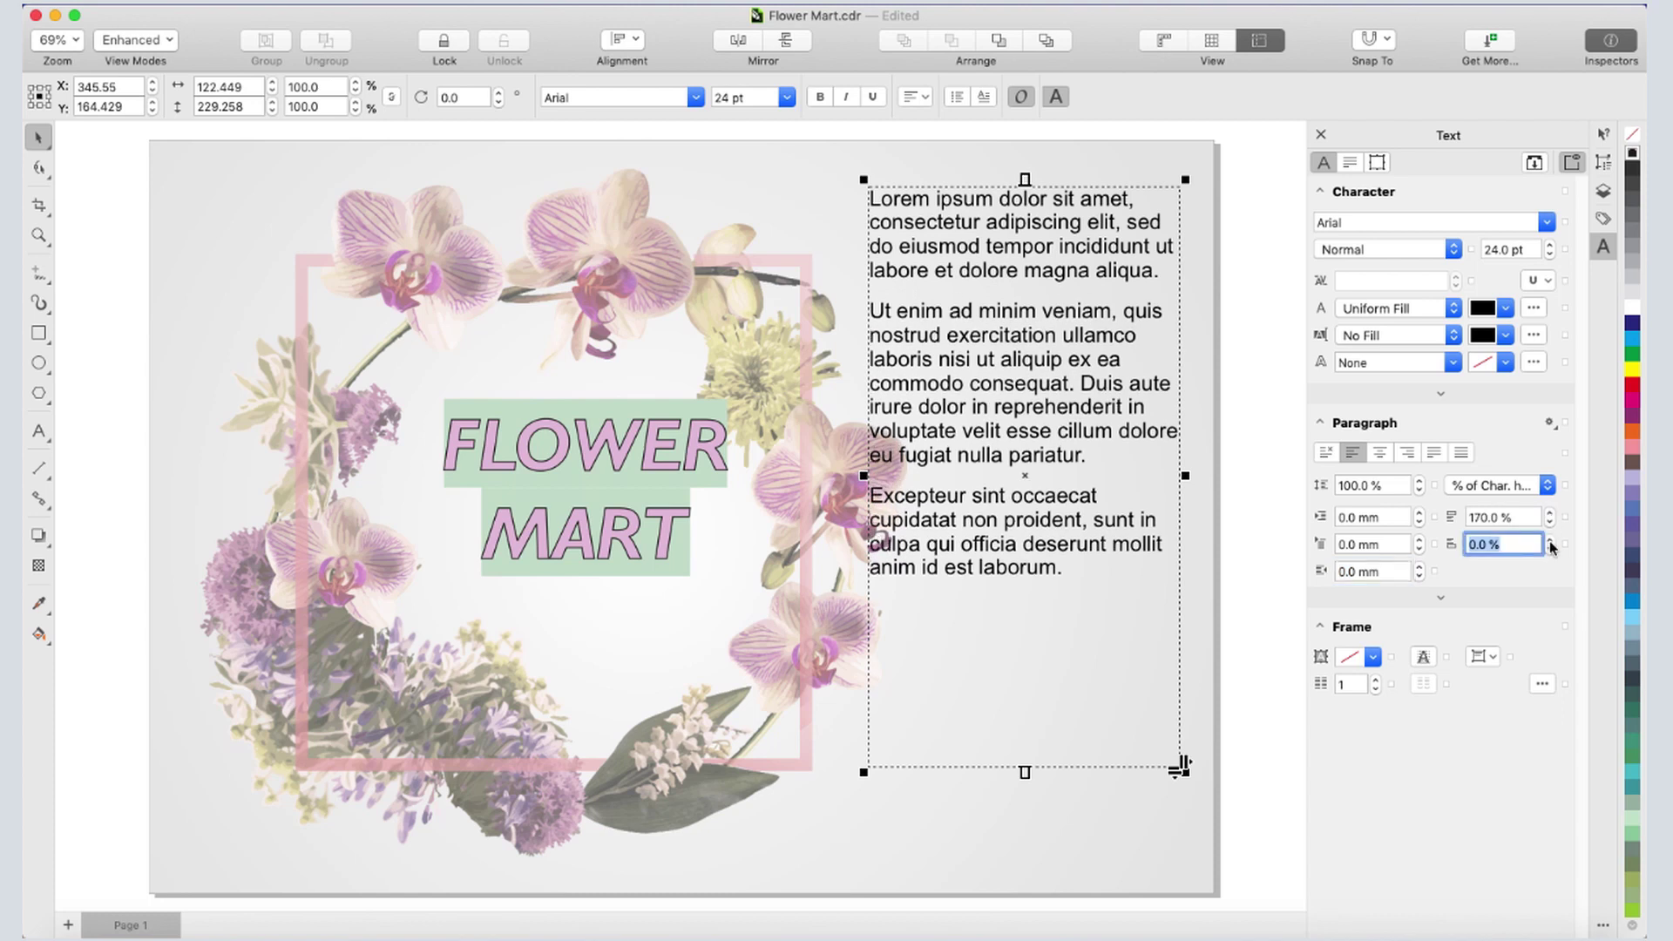
pyautogui.click(1443, 603)
pyautogui.click(1444, 598)
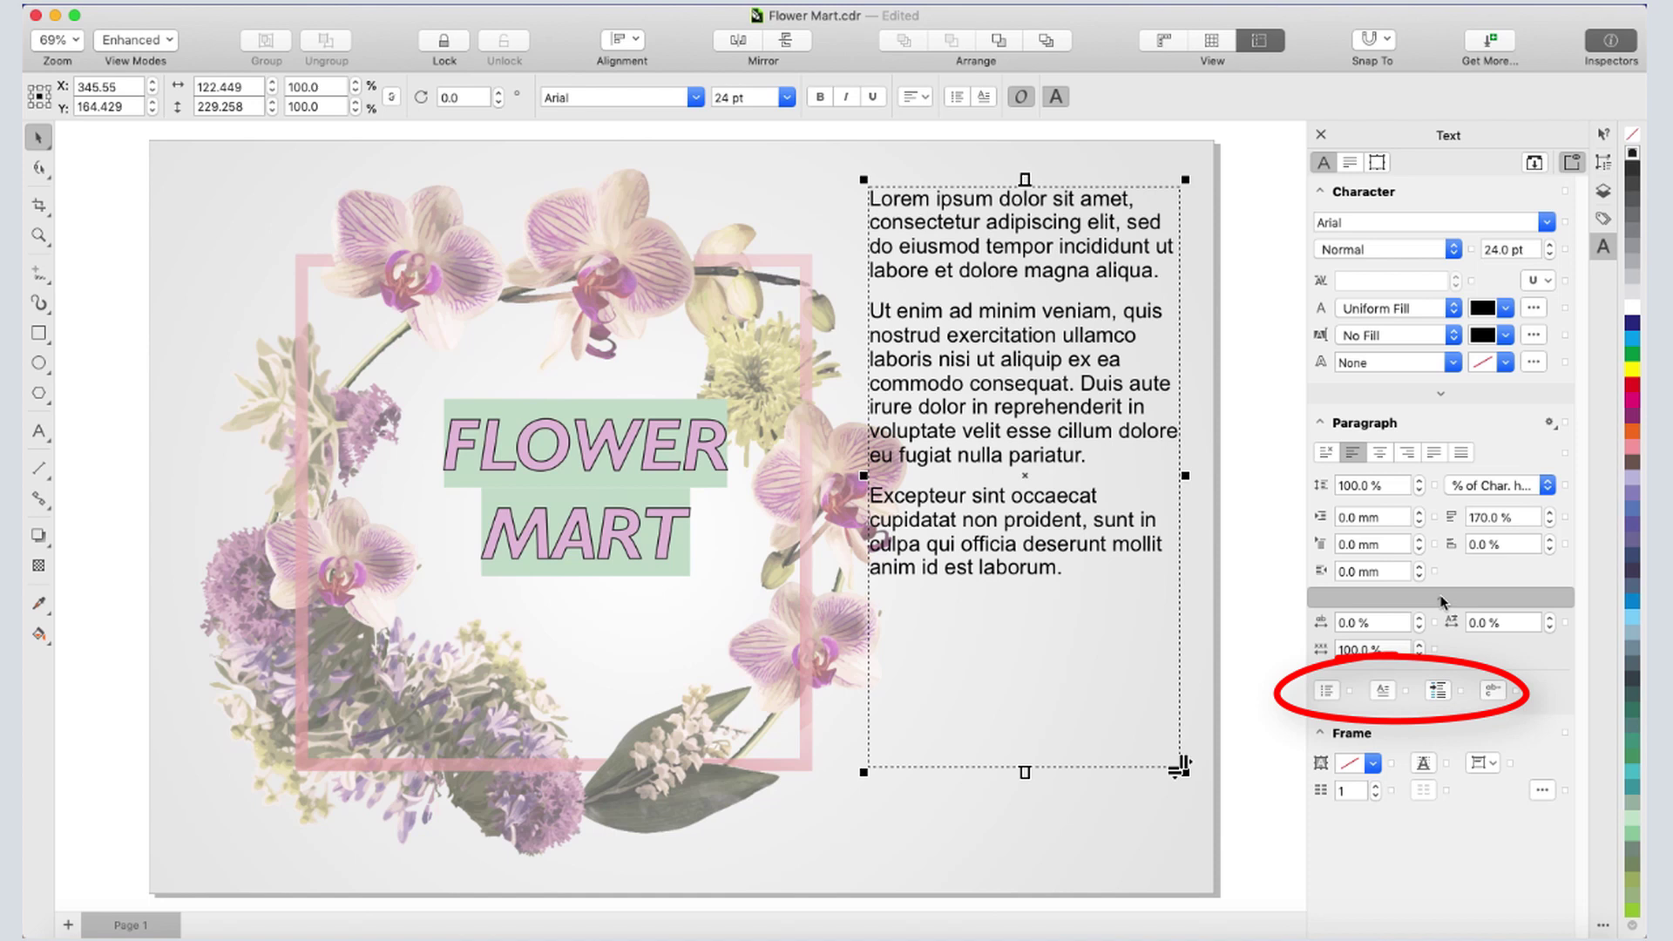
pyautogui.click(1444, 600)
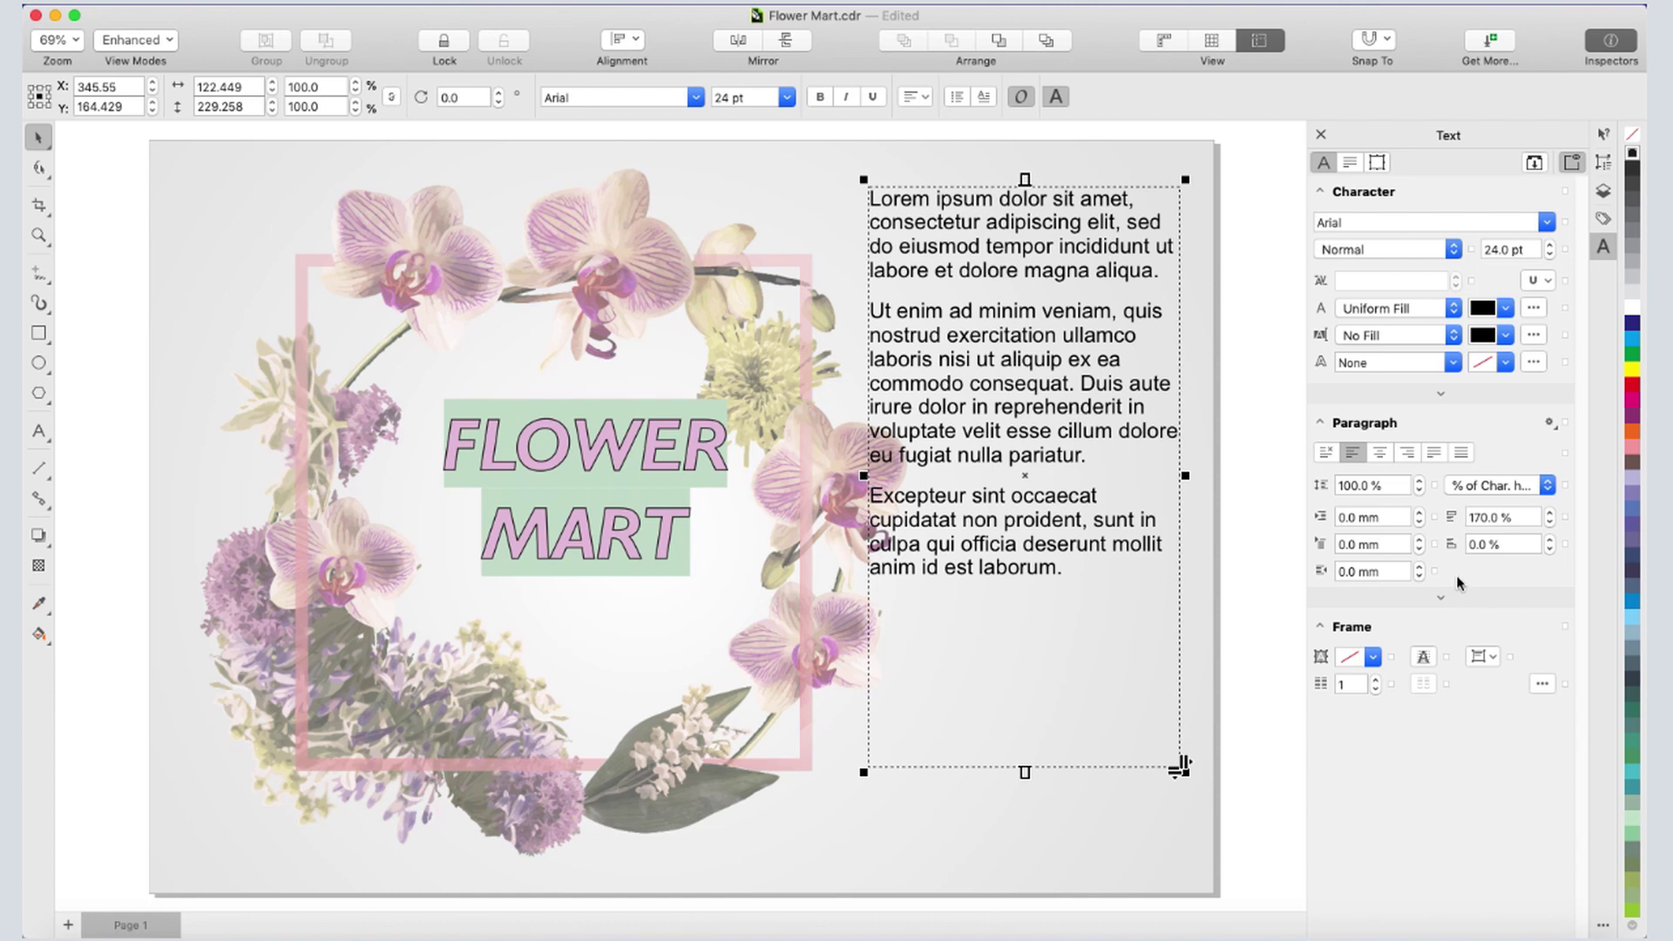
# Give the Lorem ipsum frame a light green background fill
pyautogui.click(1374, 656)
pyautogui.click(1356, 745)
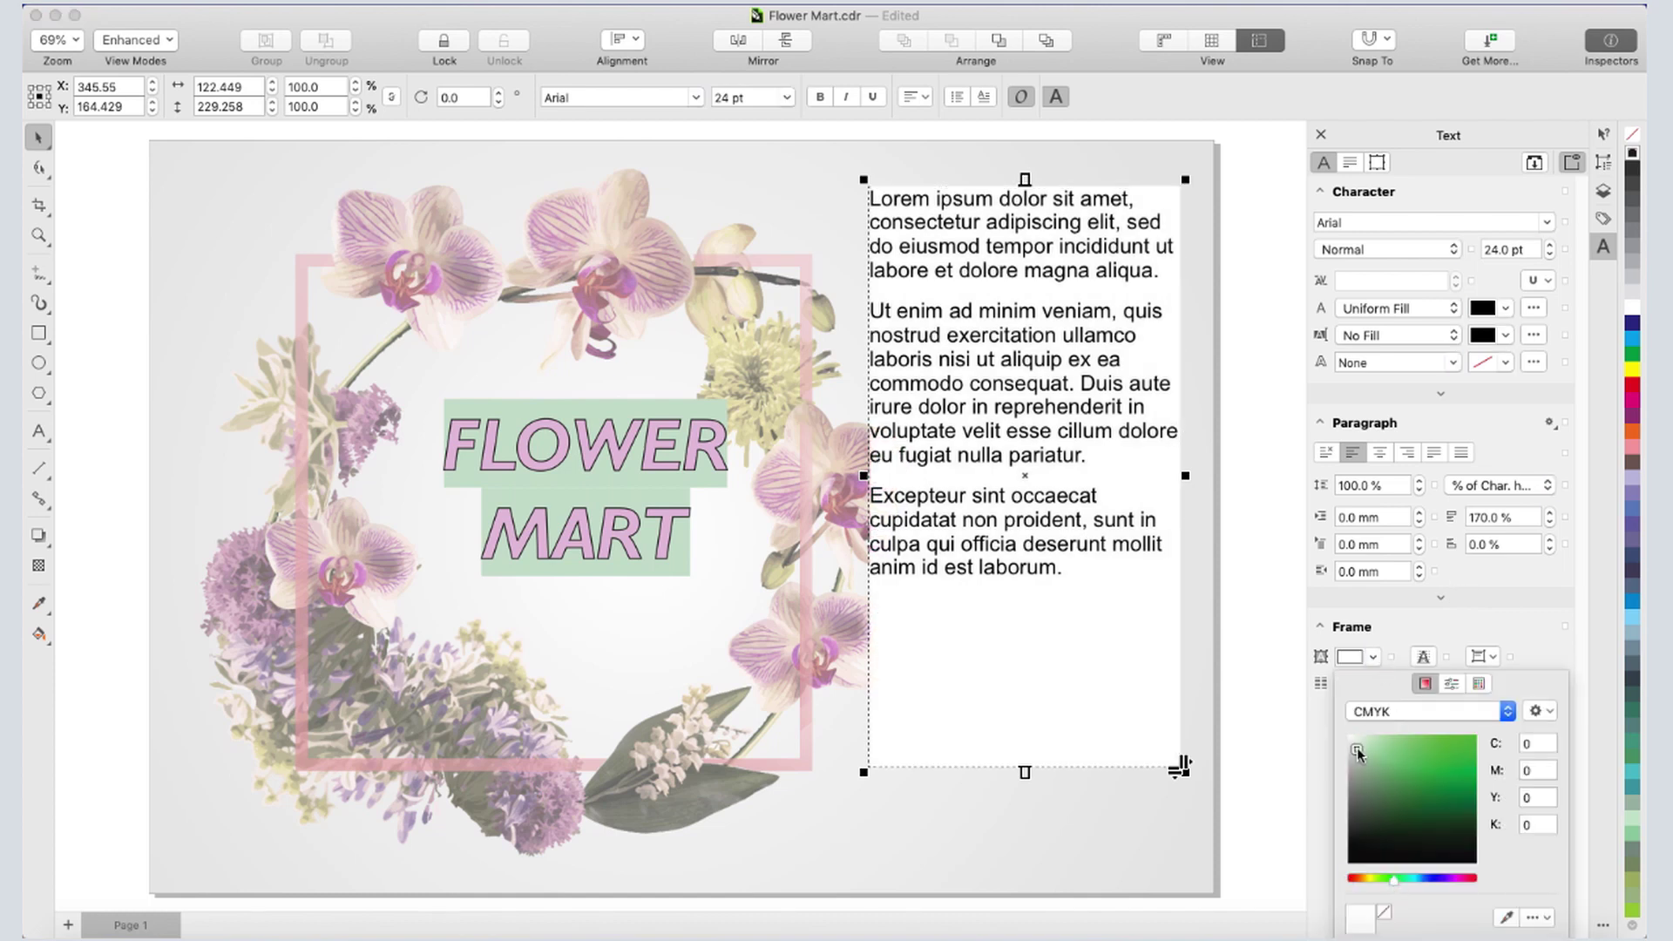
pyautogui.click(1370, 745)
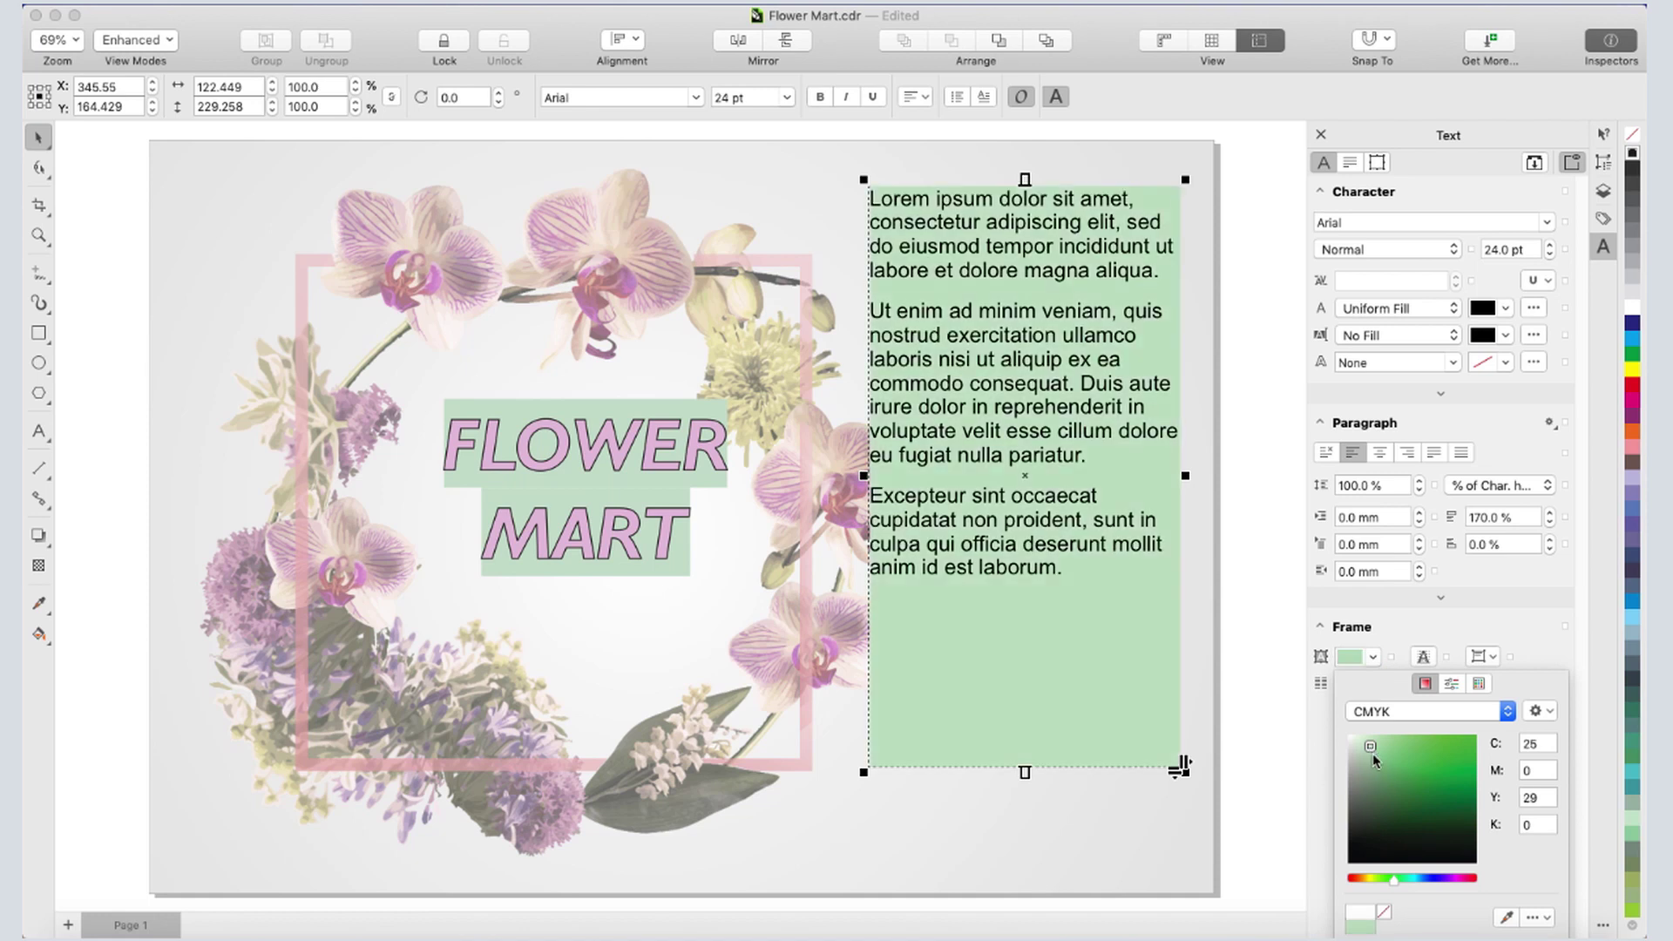
pyautogui.click(1297, 785)
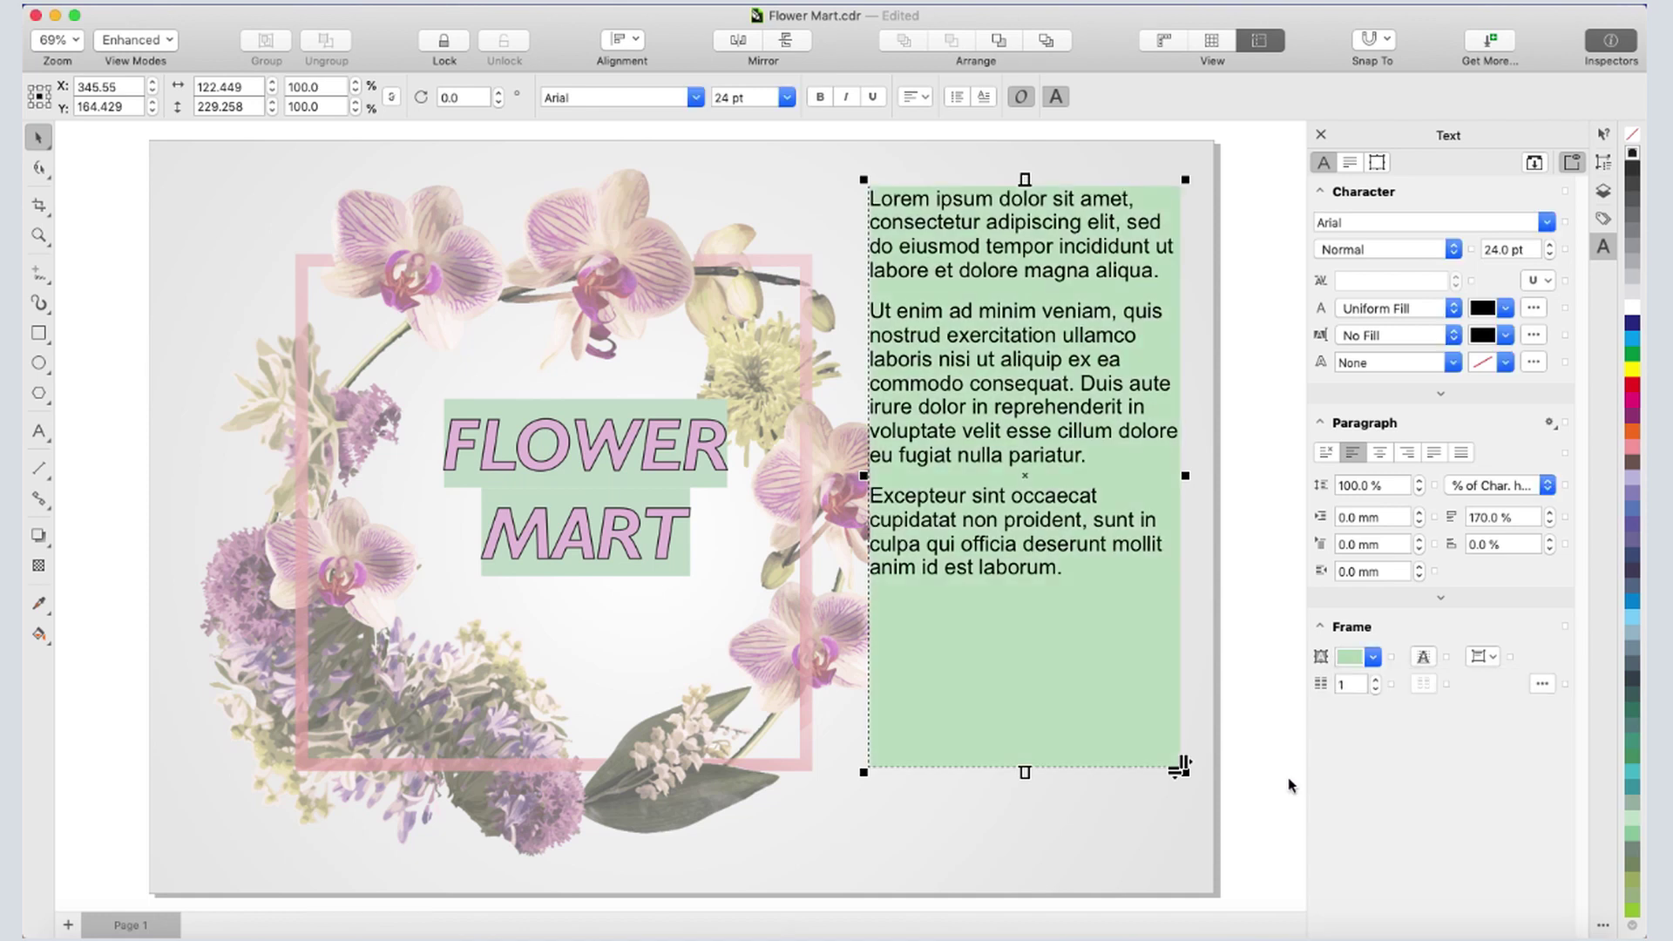
# Keep the frame text top-aligned after trying centre and bottom, and flow it into 2 columns
pyautogui.click(1425, 658)
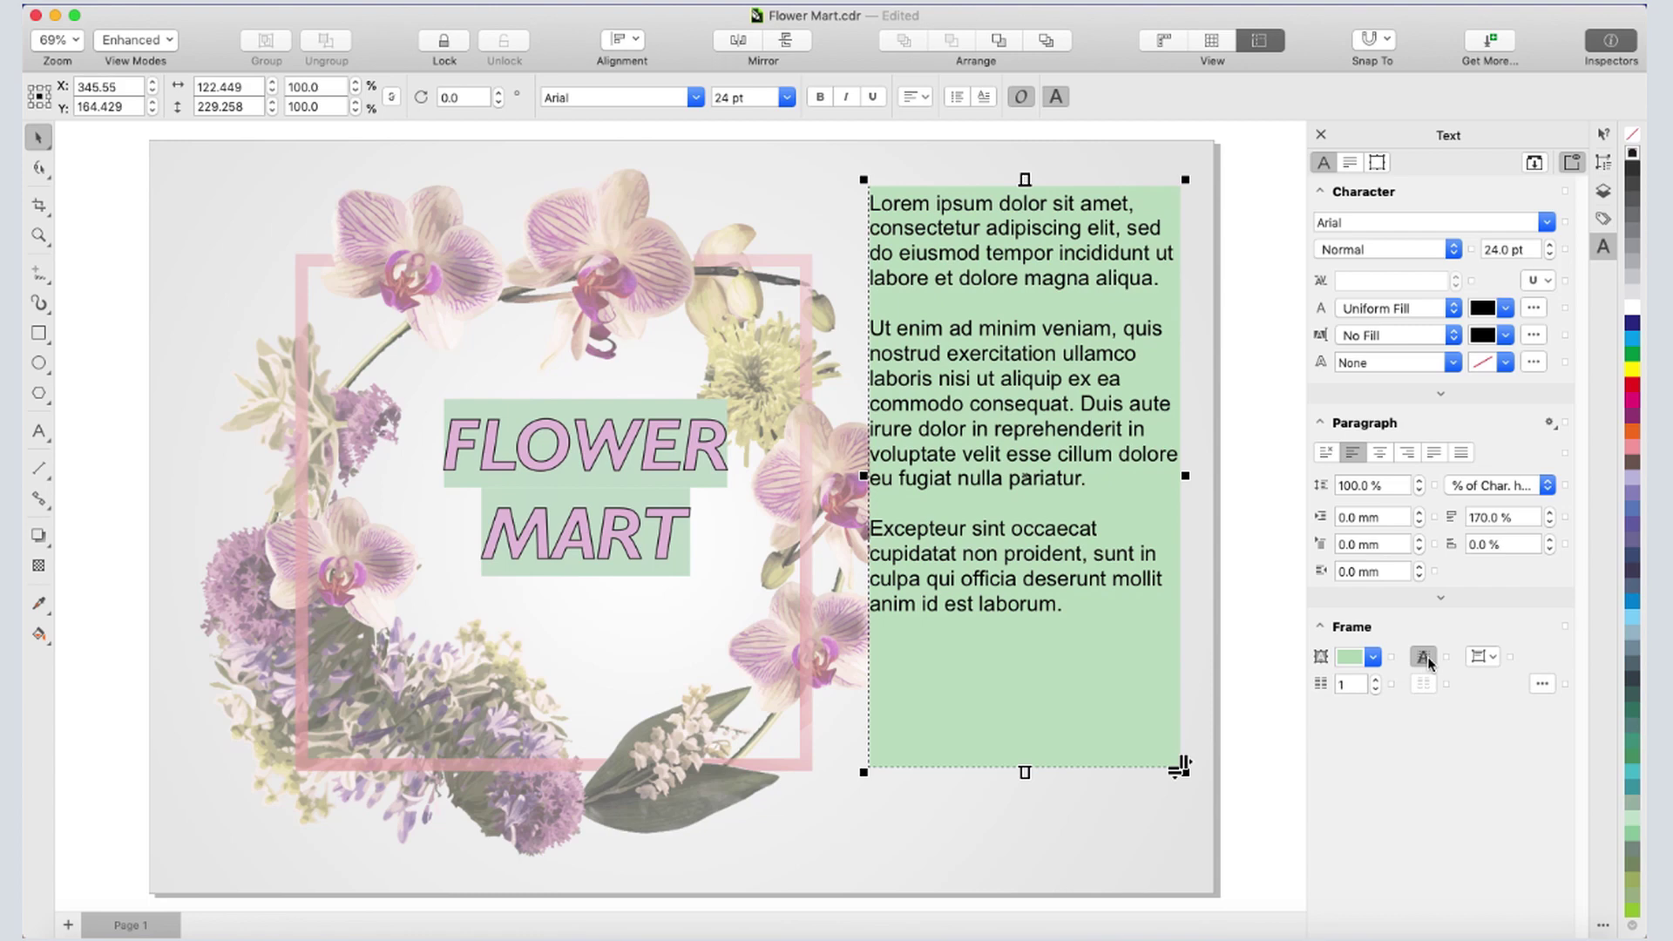
pyautogui.click(1427, 657)
pyautogui.click(1485, 658)
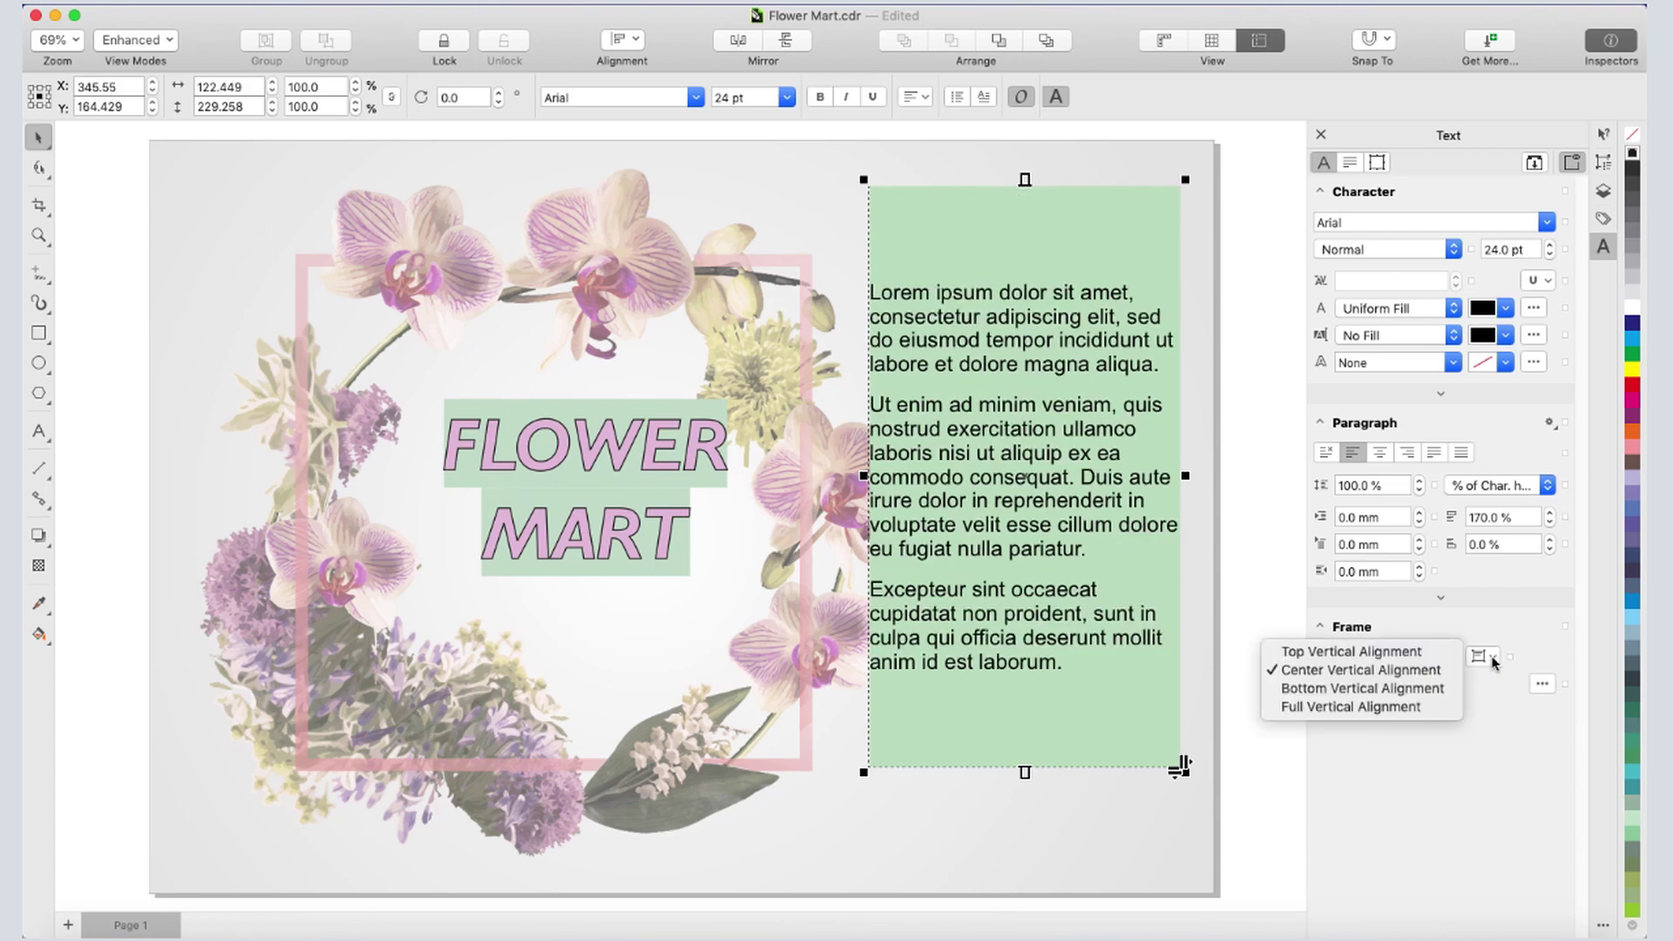
pyautogui.click(1411, 702)
pyautogui.click(1484, 658)
pyautogui.click(1412, 680)
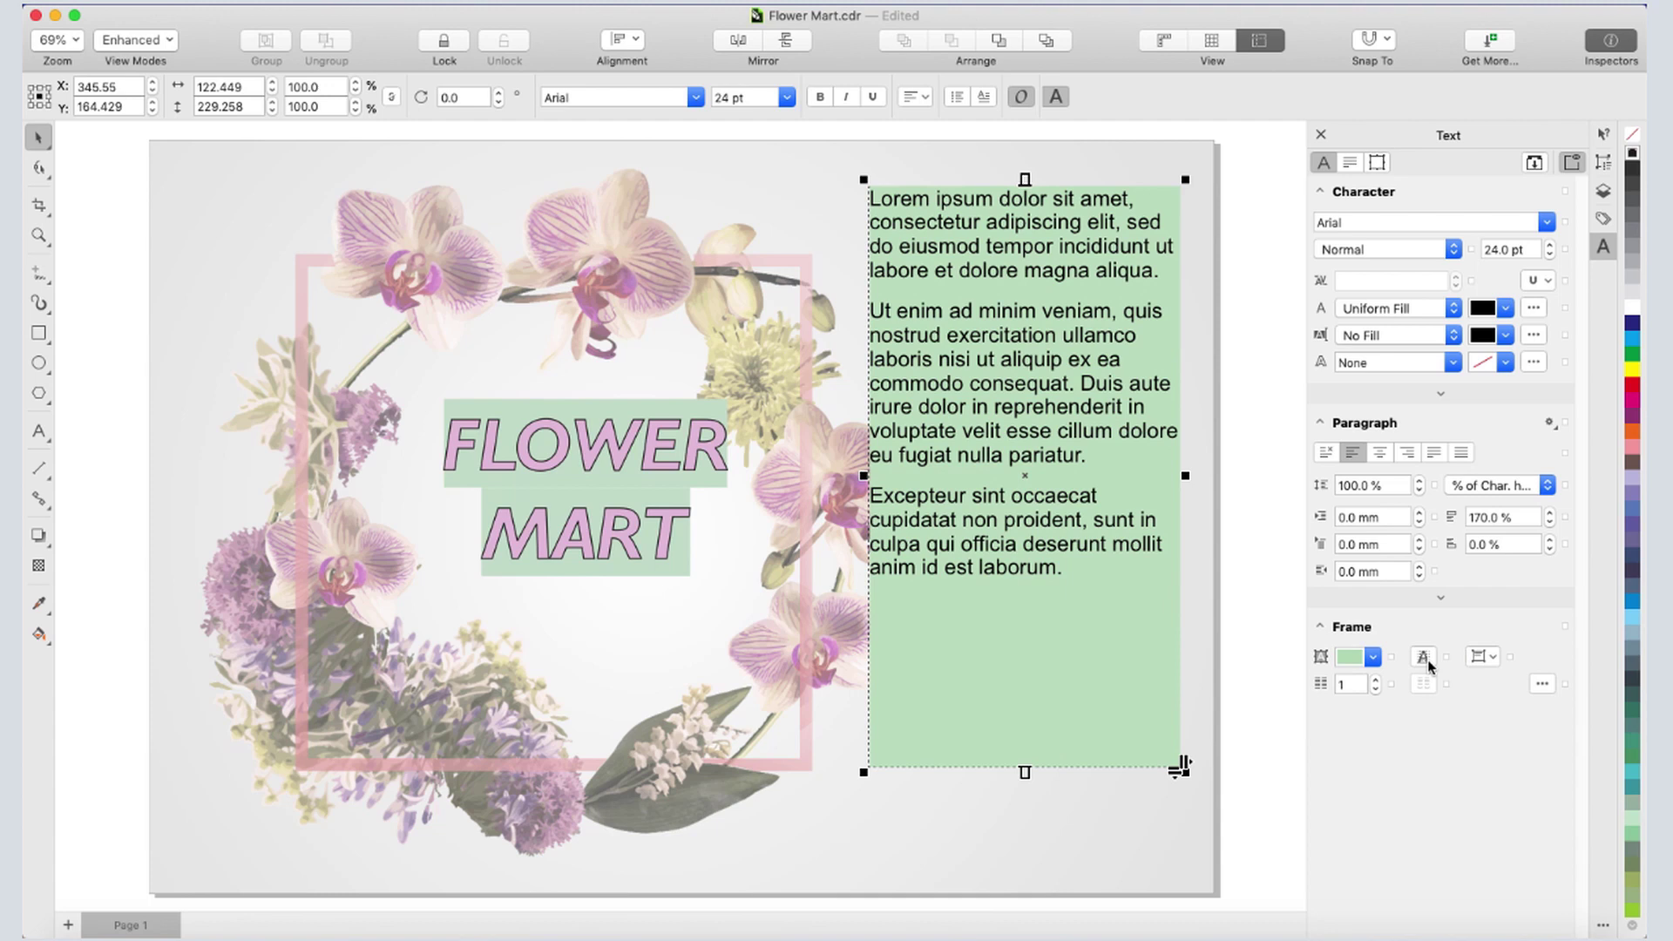
pyautogui.click(1376, 679)
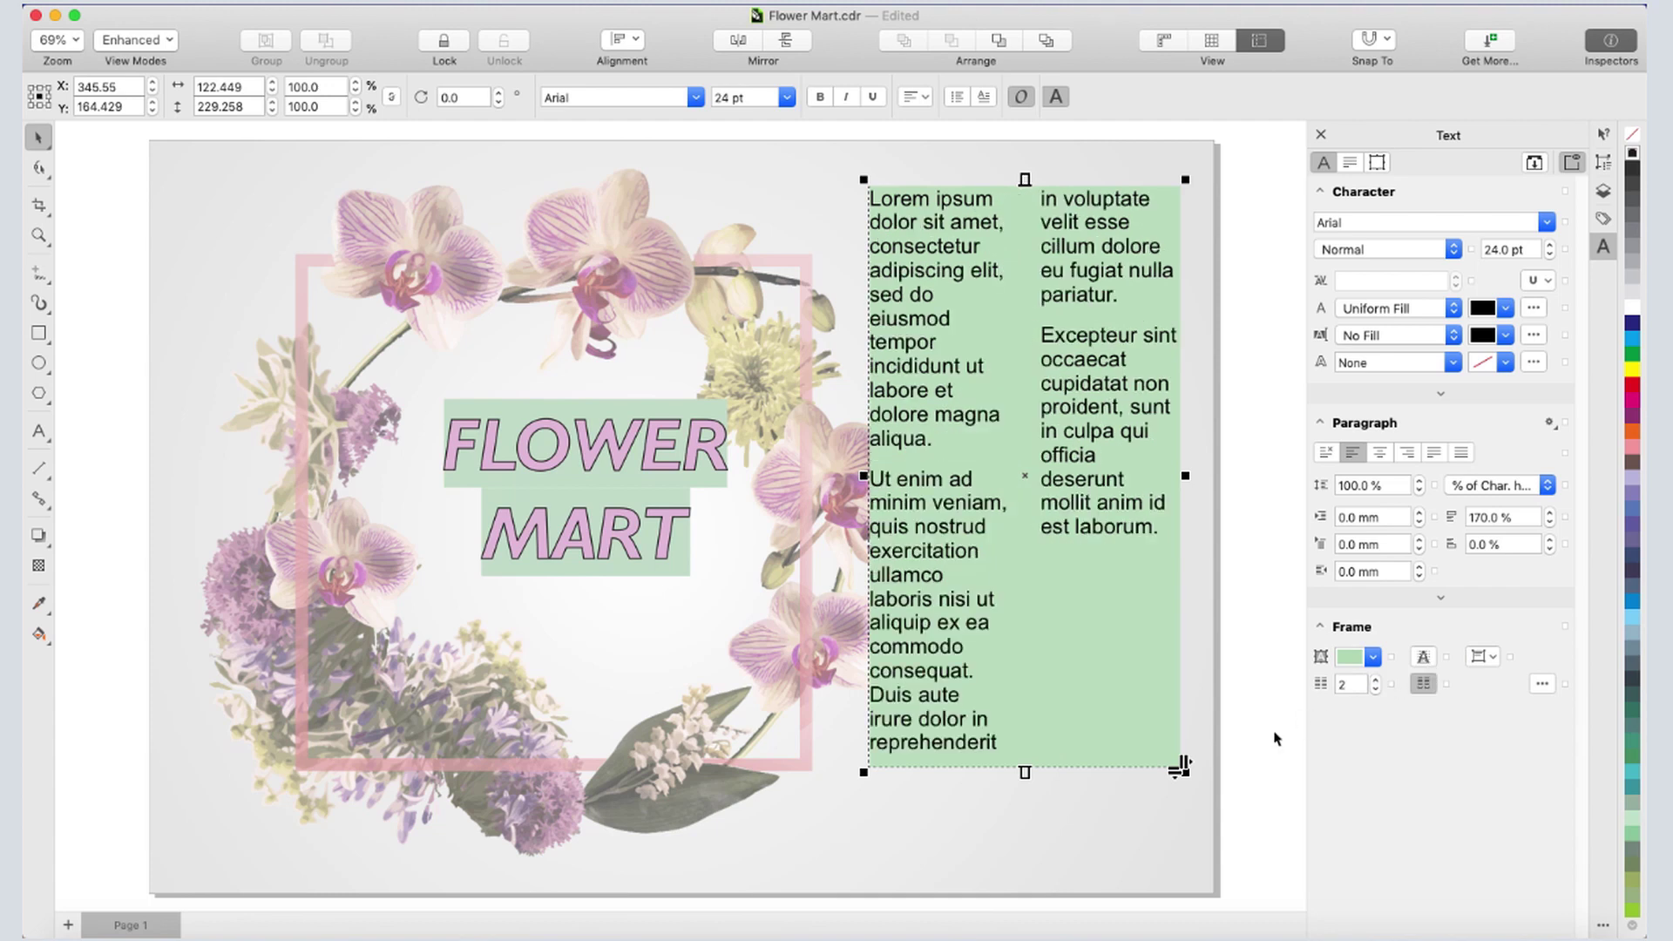